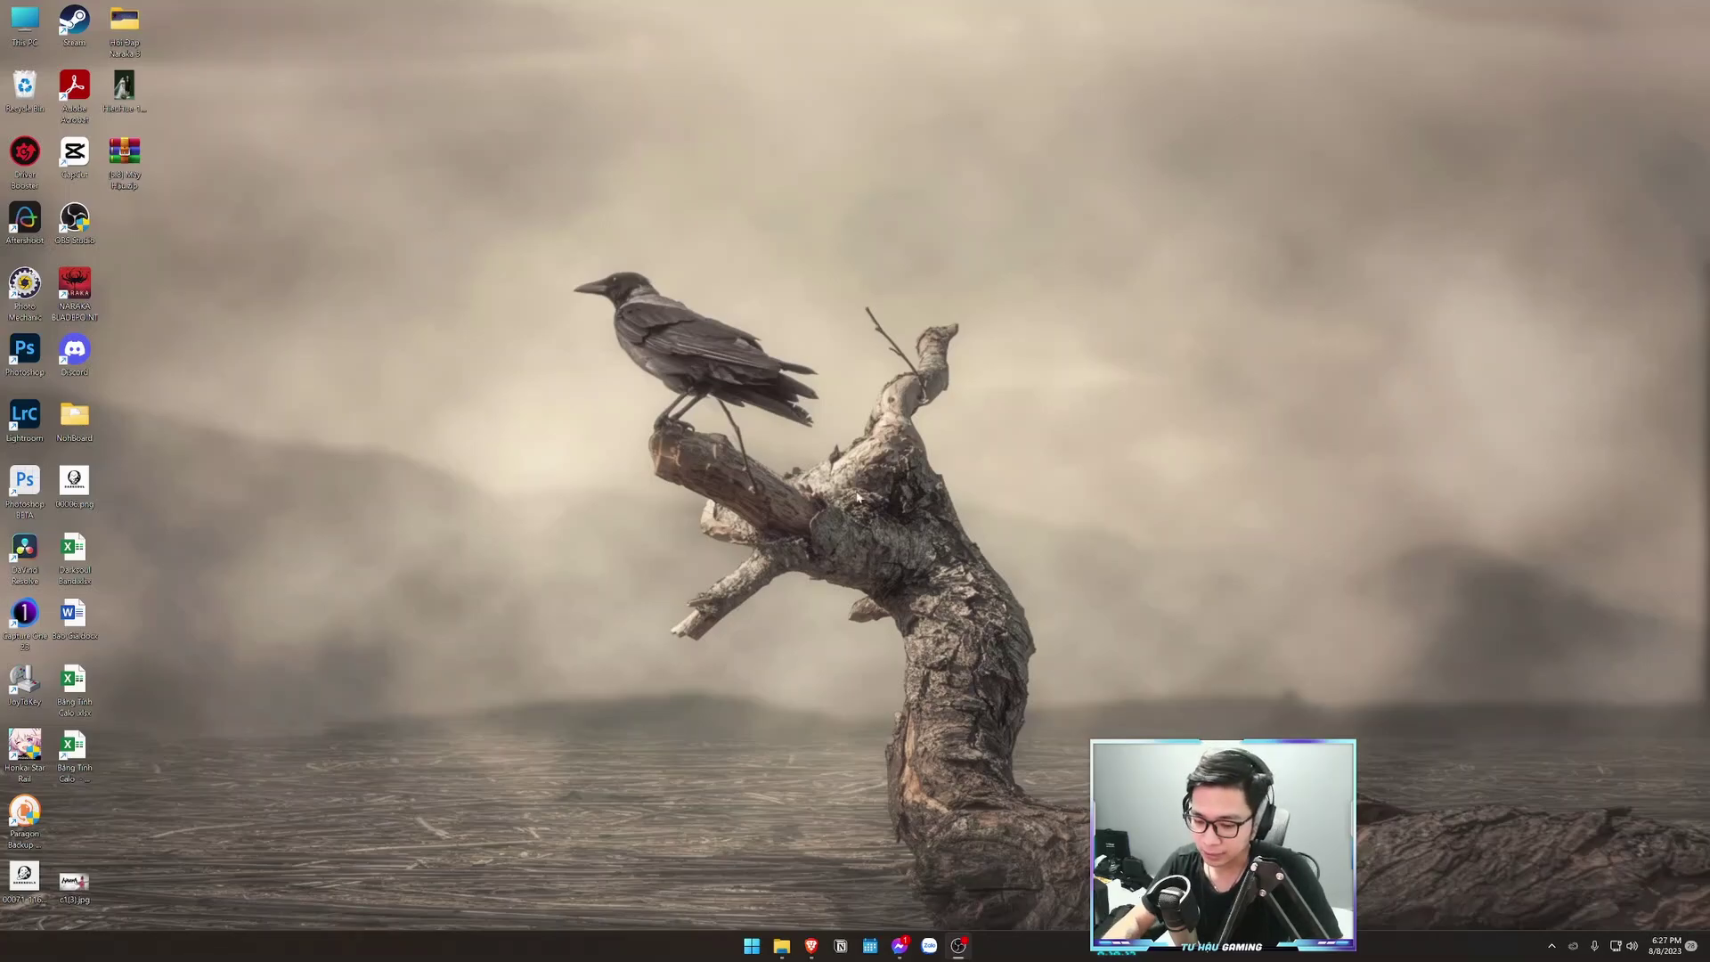
Switch to the Brave browser and examine the NARAKA: BLADEPOINT news article on the GearUP Booster collaboration, including its event time
click(811, 945)
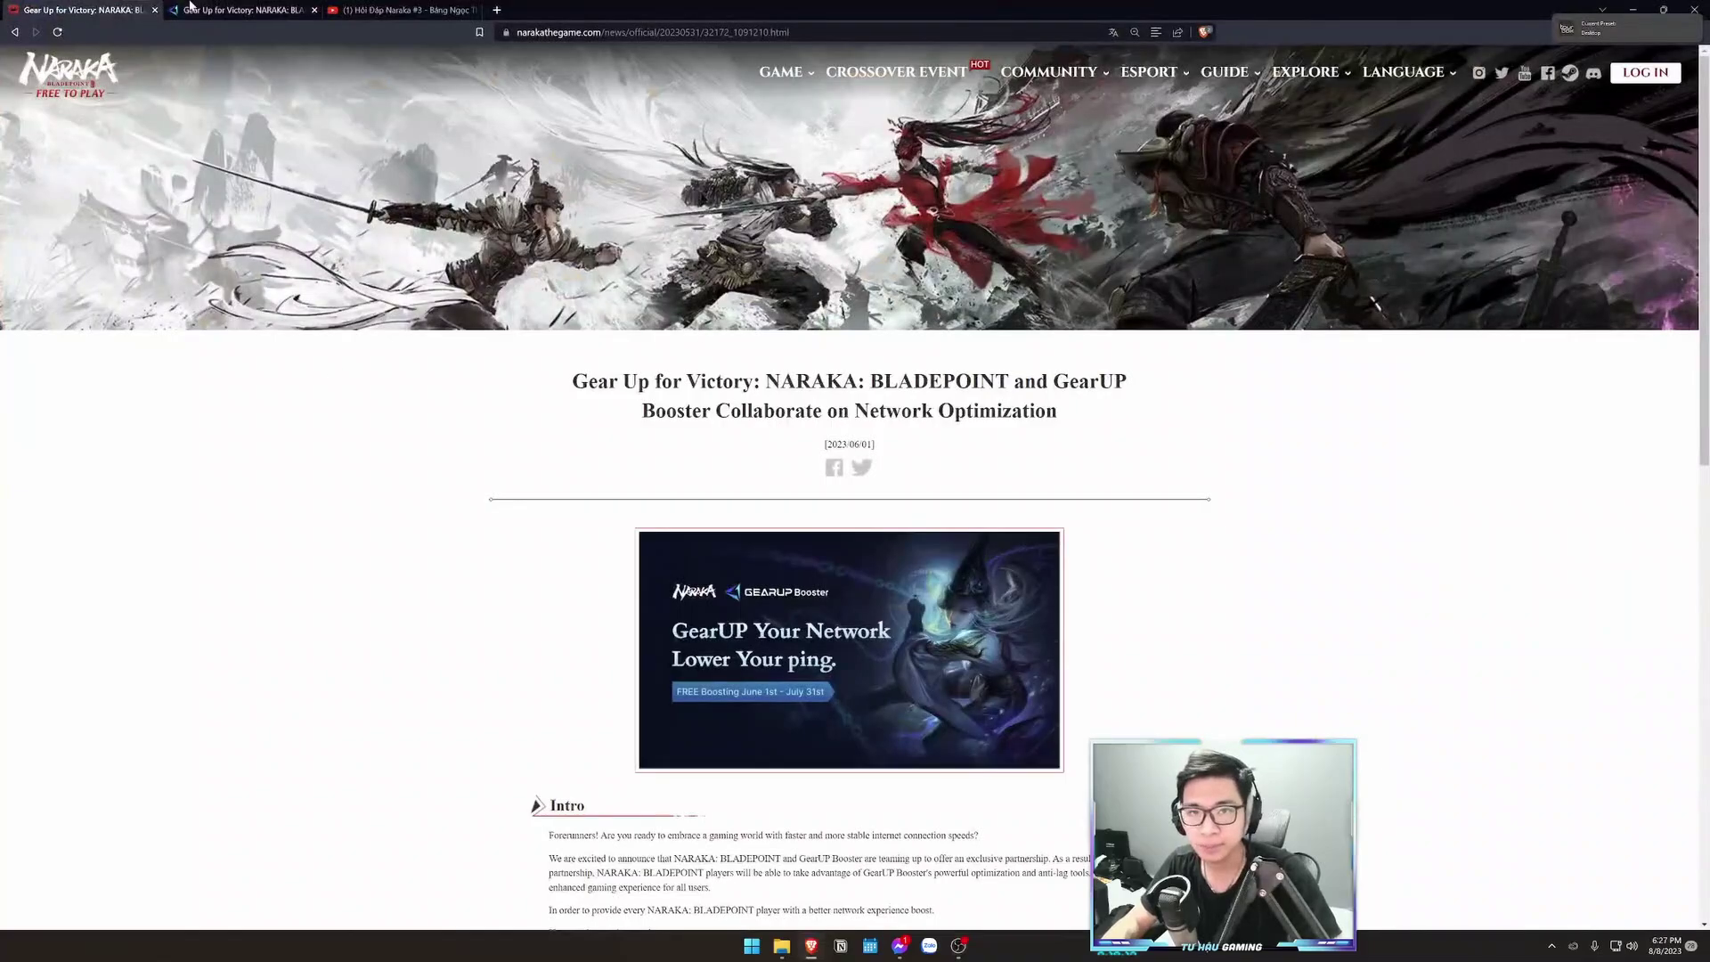
scroll(892, 386, down, 1)
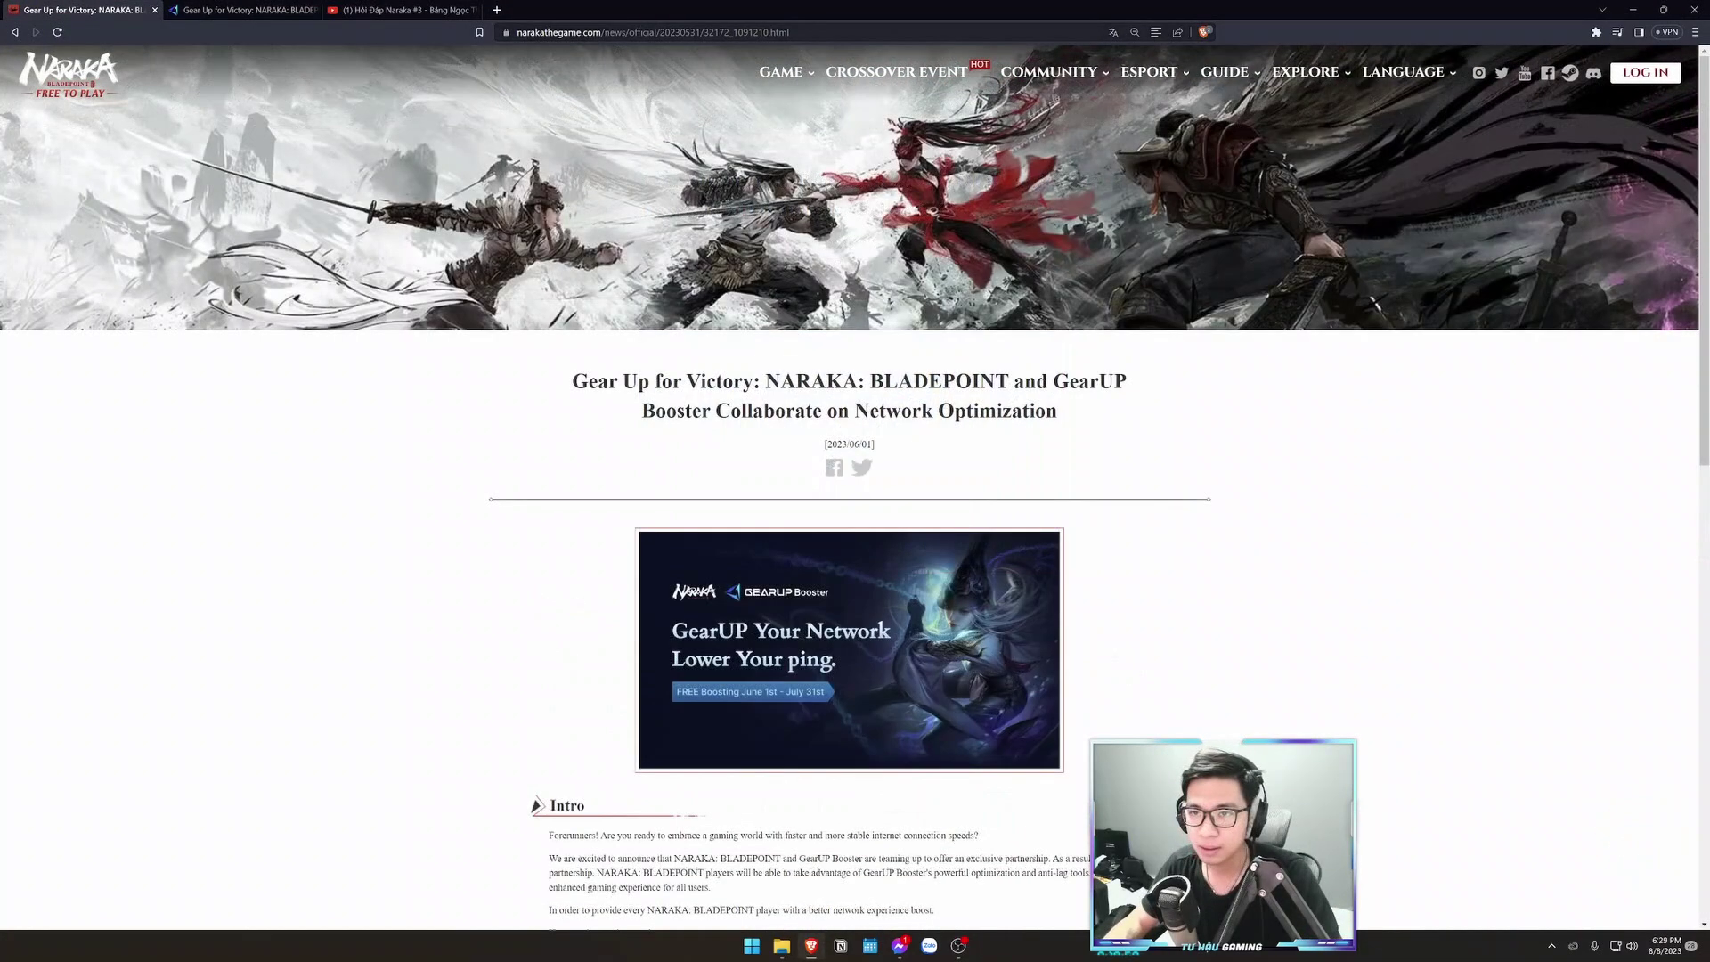
click(549, 36)
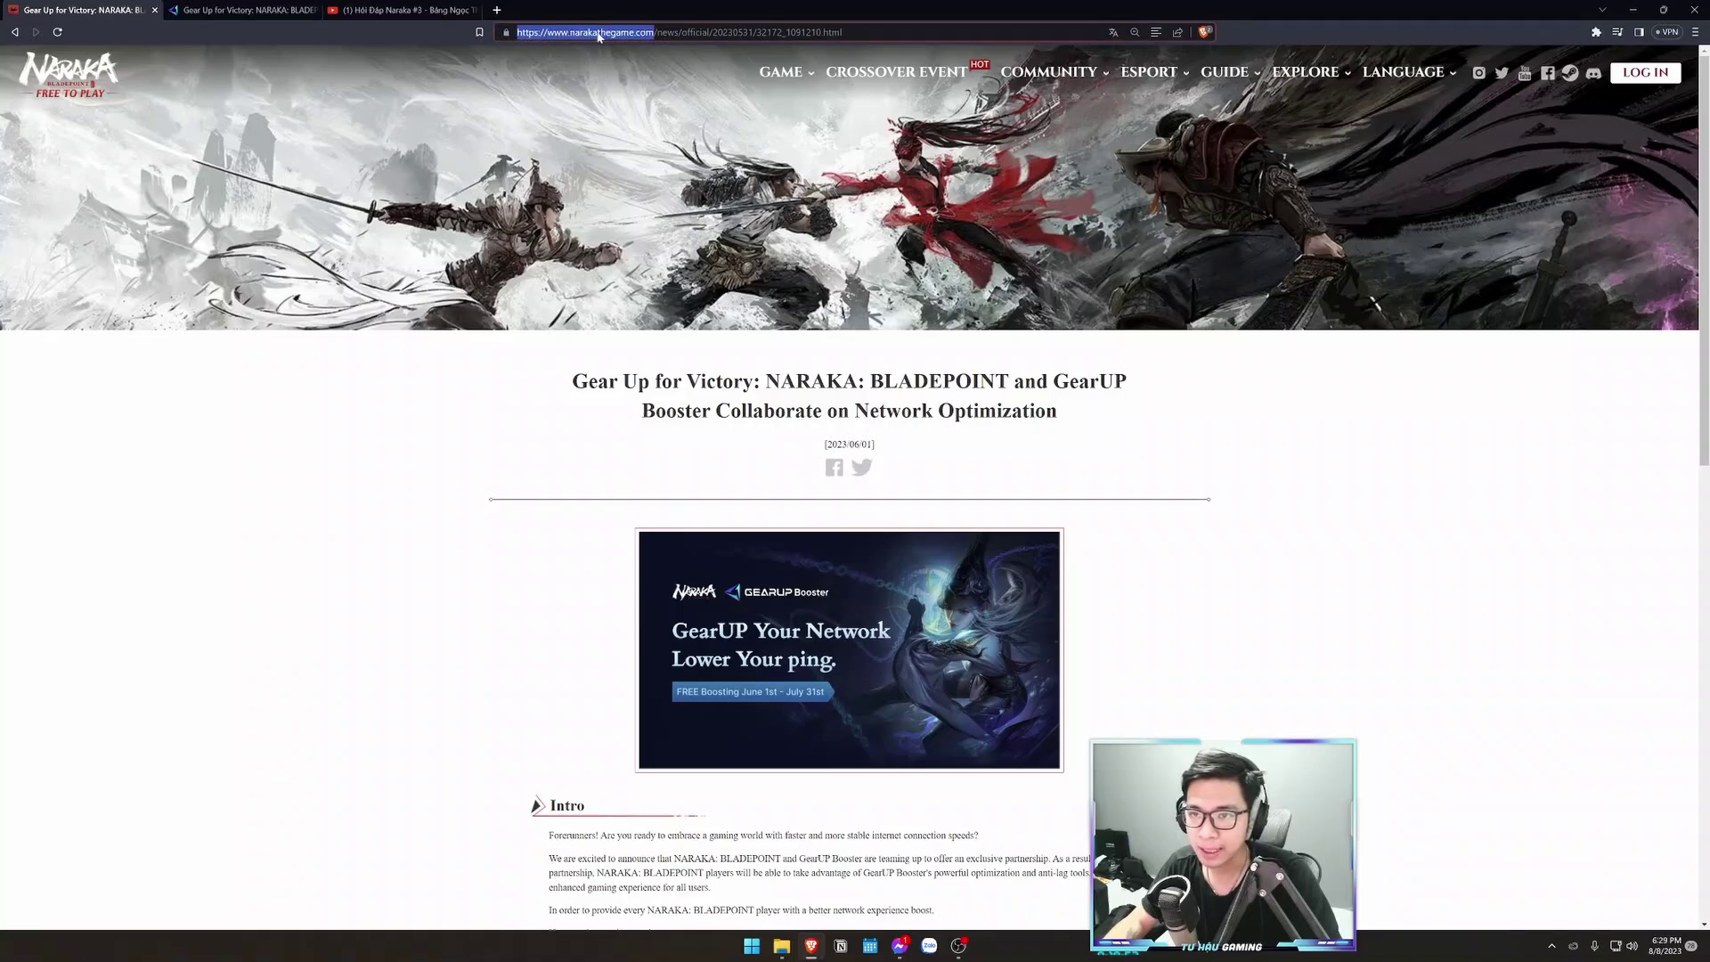
drag(573, 381, 1057, 411)
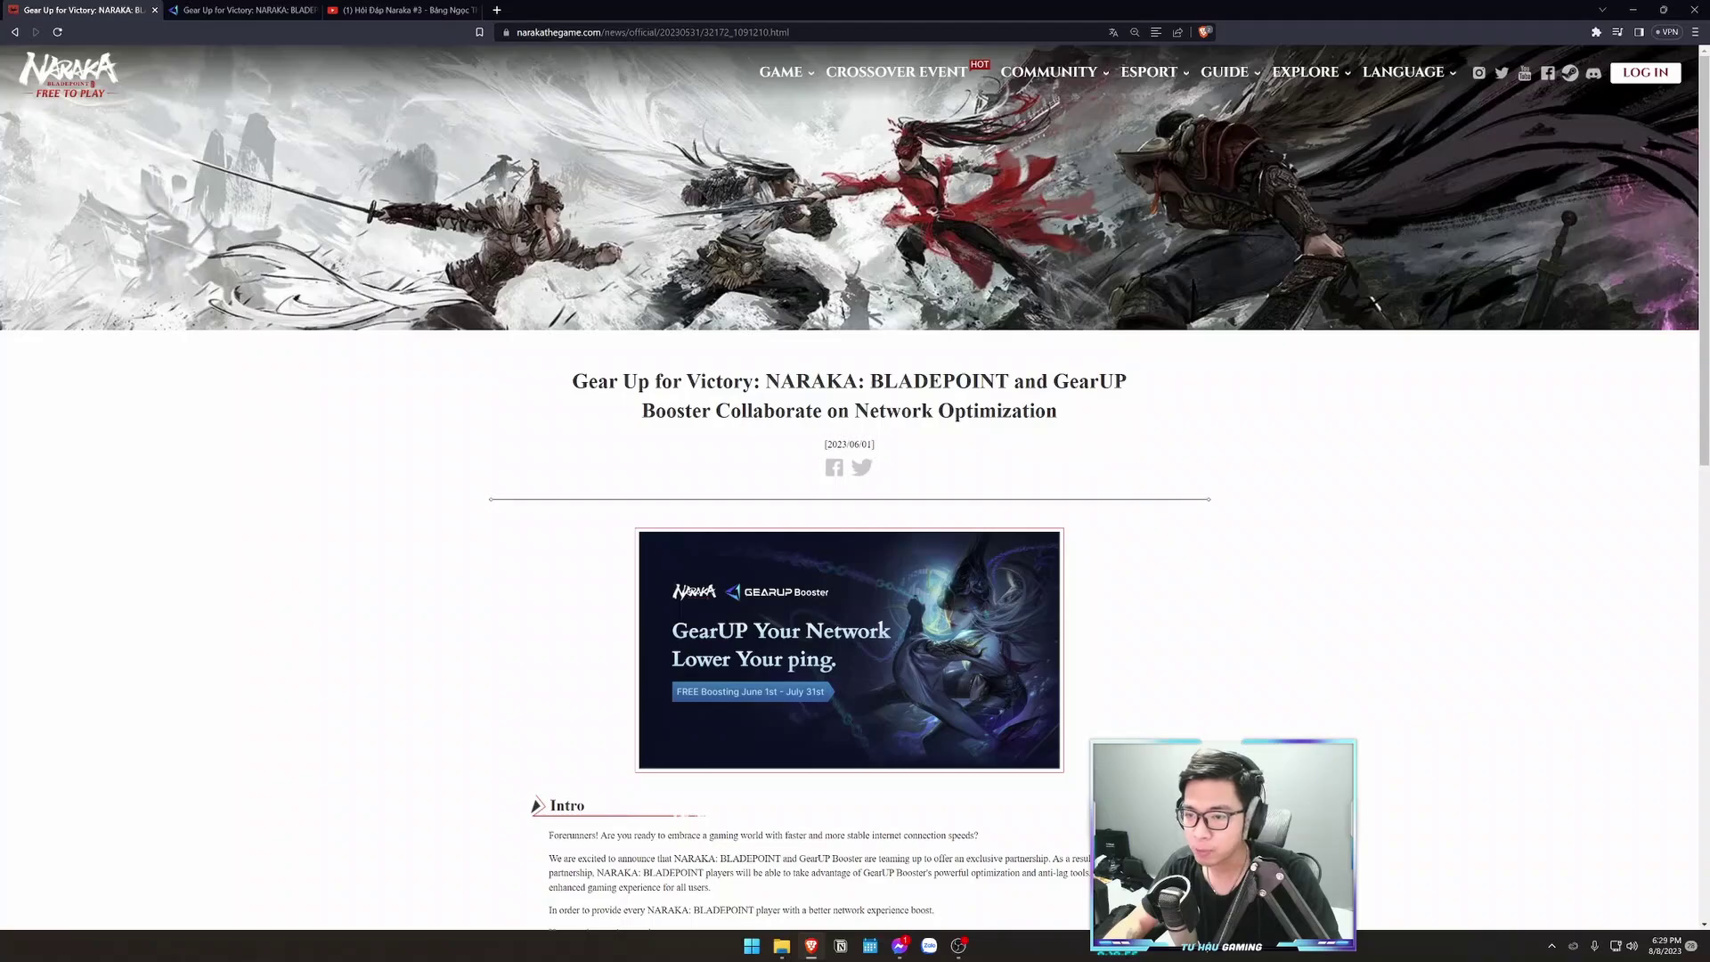
drag(588, 381, 1059, 411)
scroll(724, 465, down, 5)
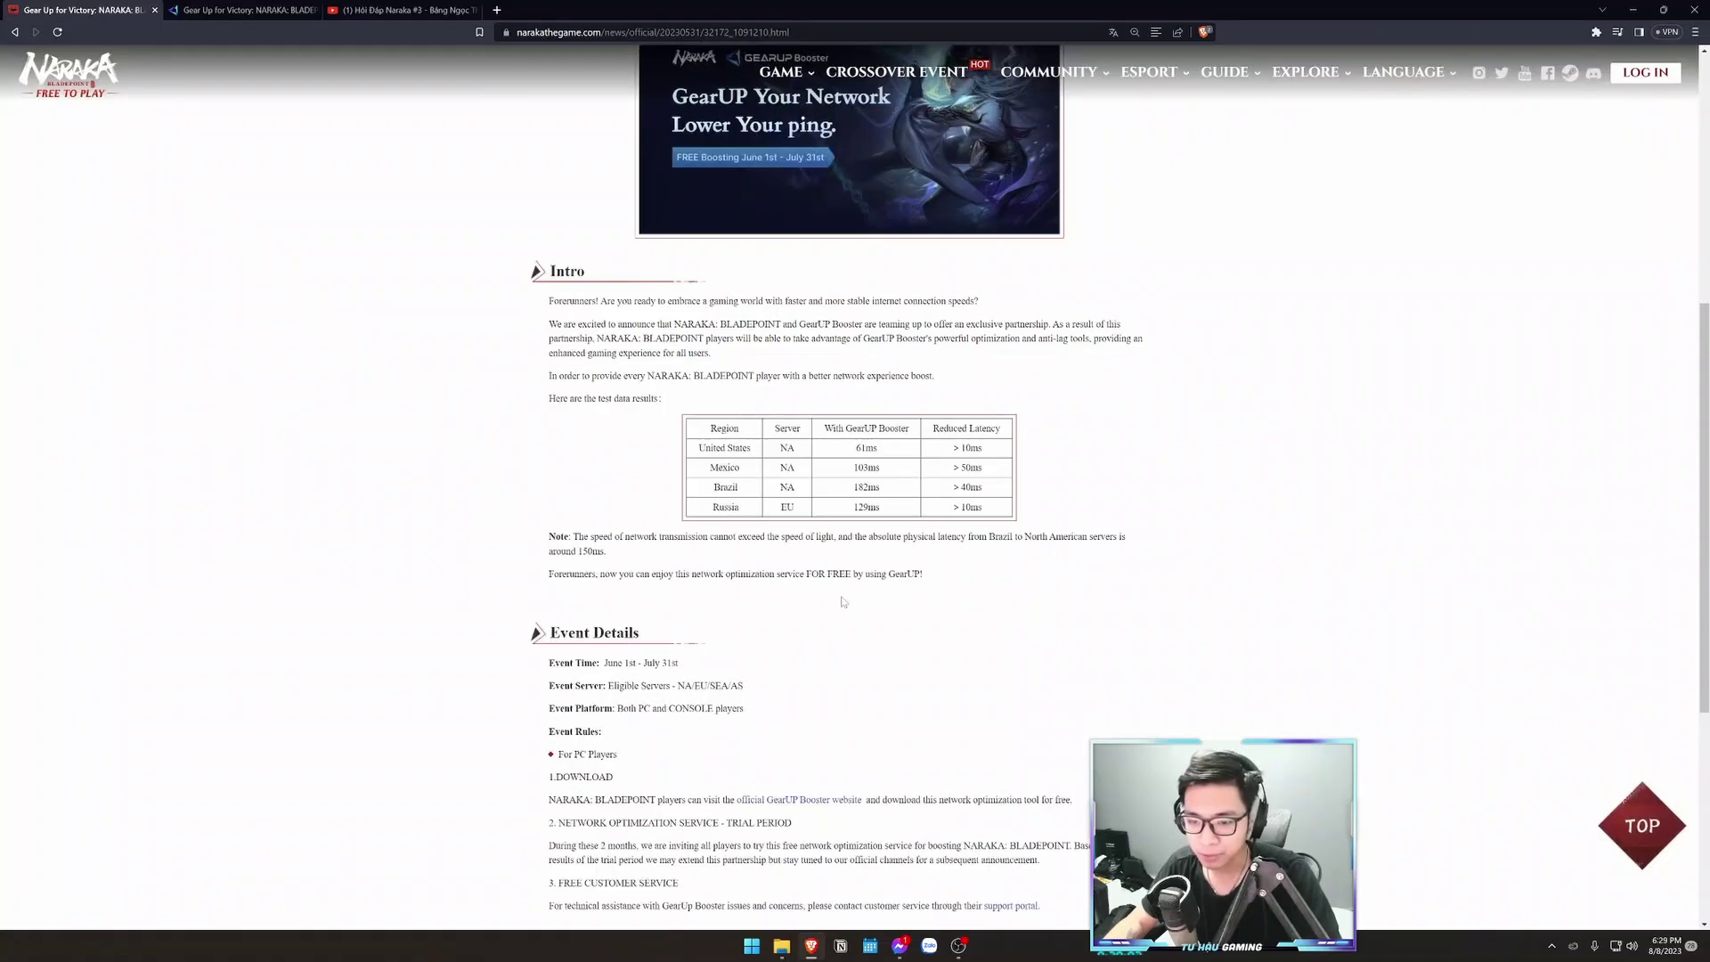
scroll(843, 602, down, 1)
mouse_move(697, 599)
mouse_down()
mouse_move(547, 597)
mouse_move(678, 597)
mouse_up()
click(548, 597)
click(661, 596)
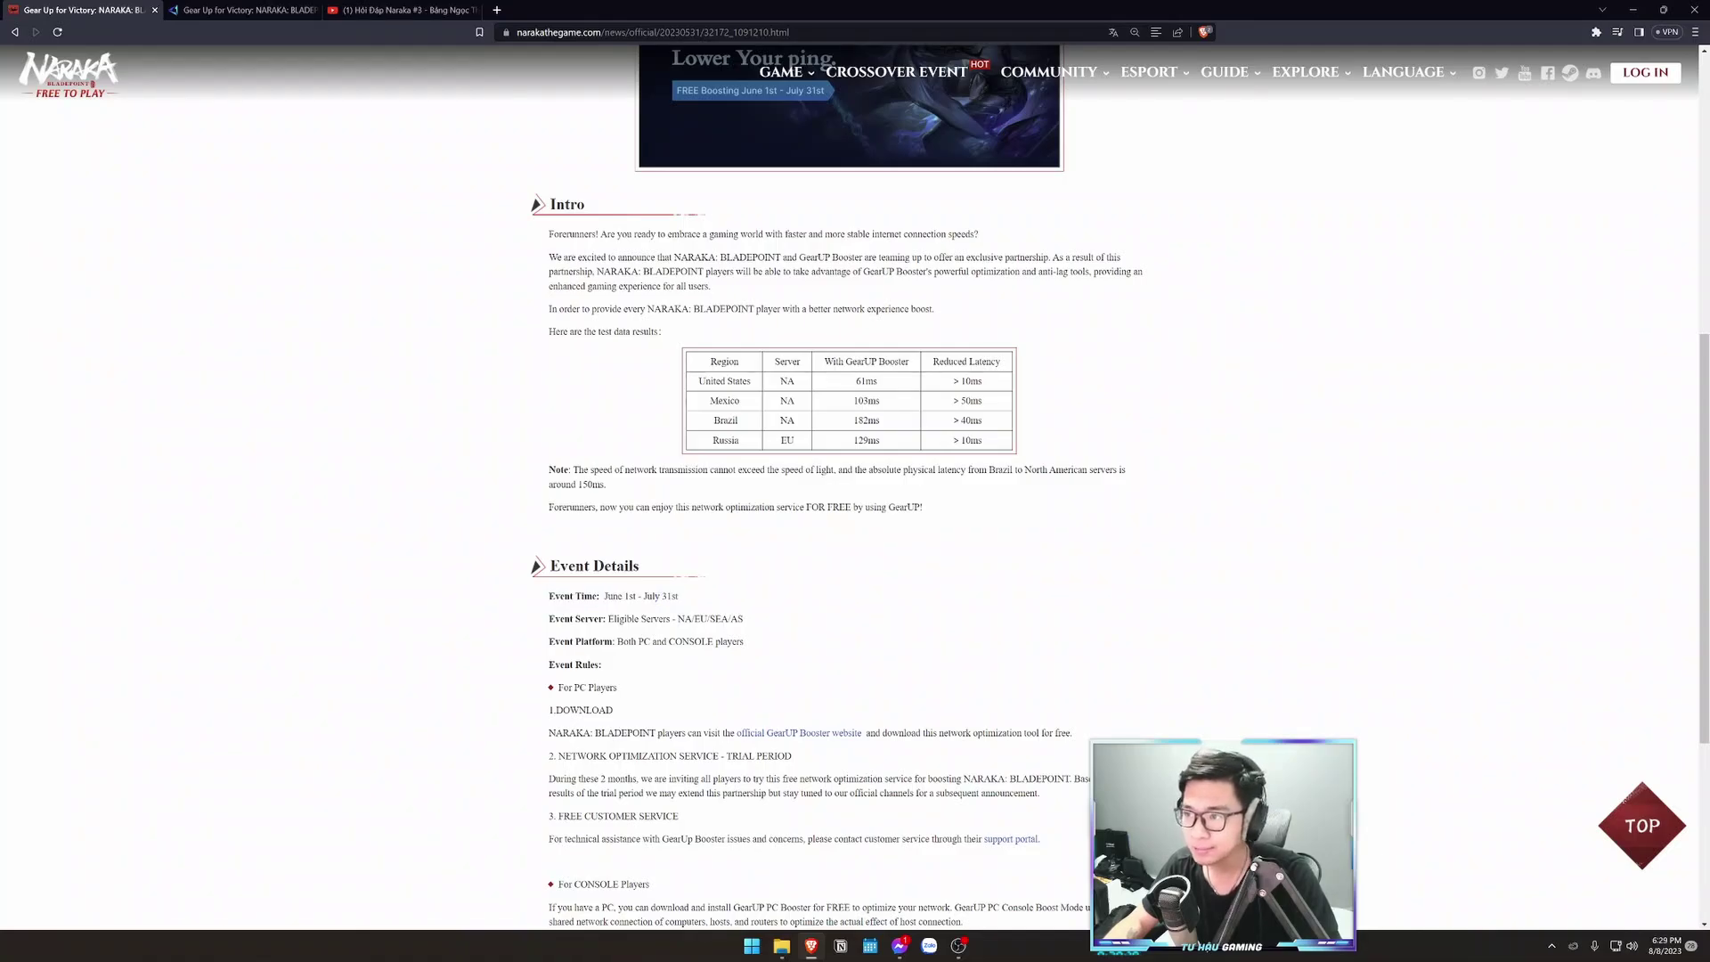
Bring up the GearUP Booster blog article about the NARAKA: BLADEPOINT collaboration and check its event details, especially the event time
click(240, 10)
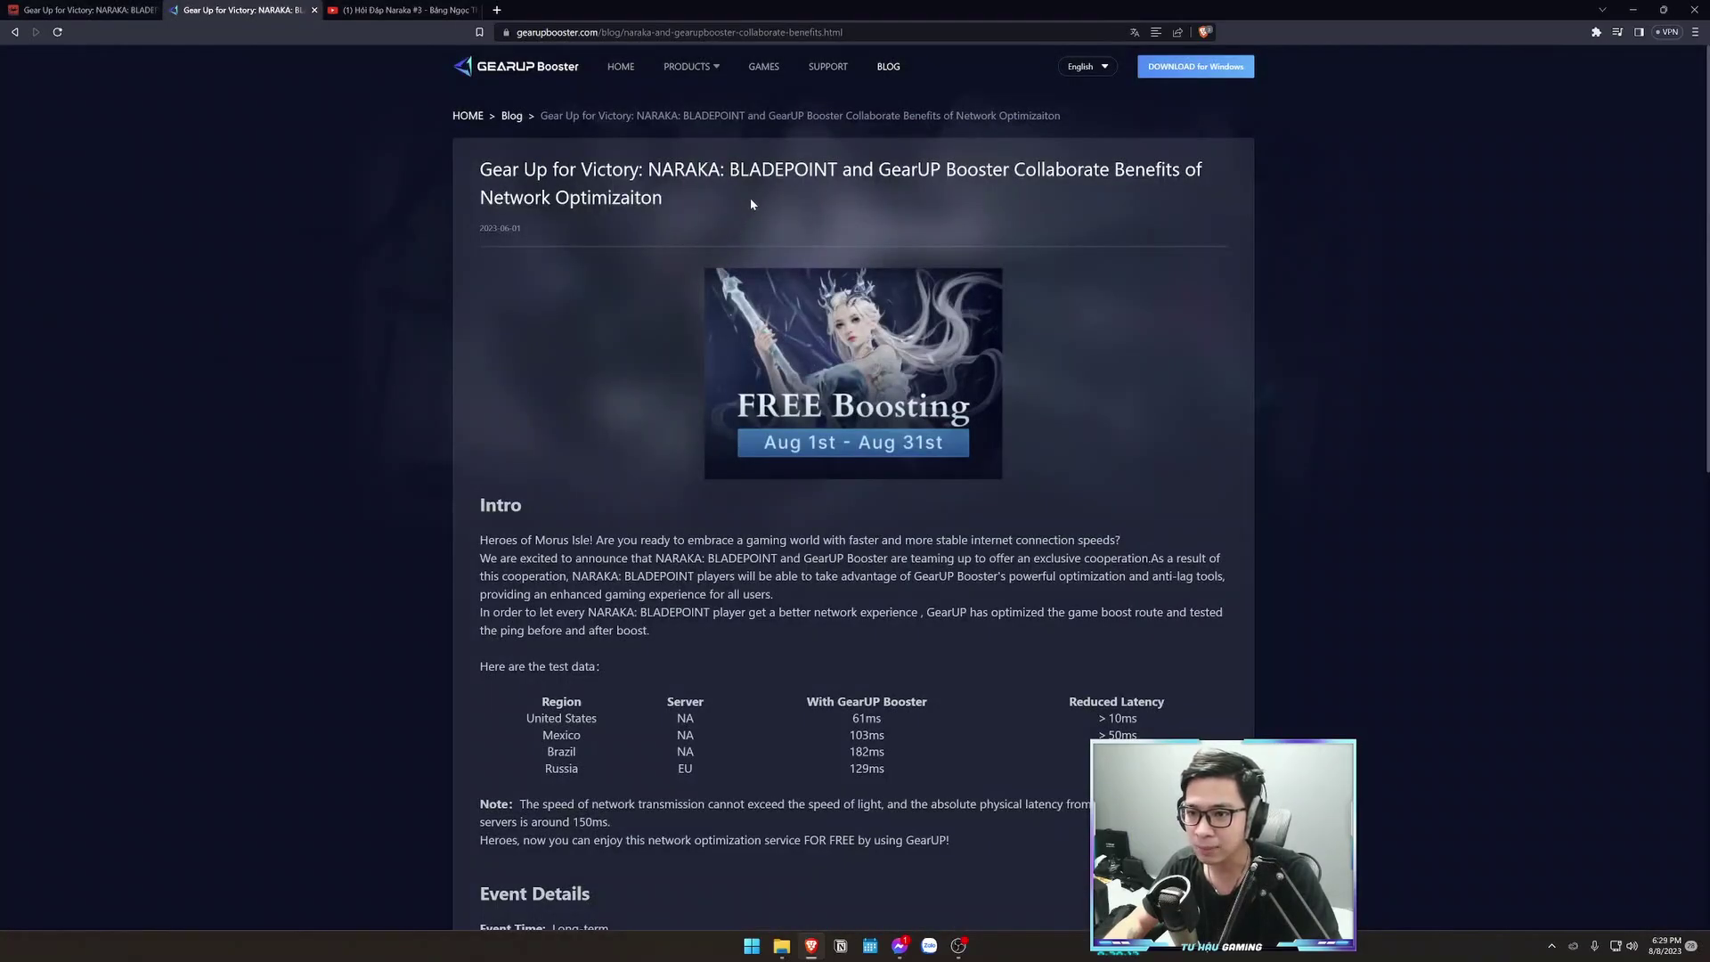
drag(750, 204, 624, 169)
click(610, 316)
scroll(611, 317, down, 4)
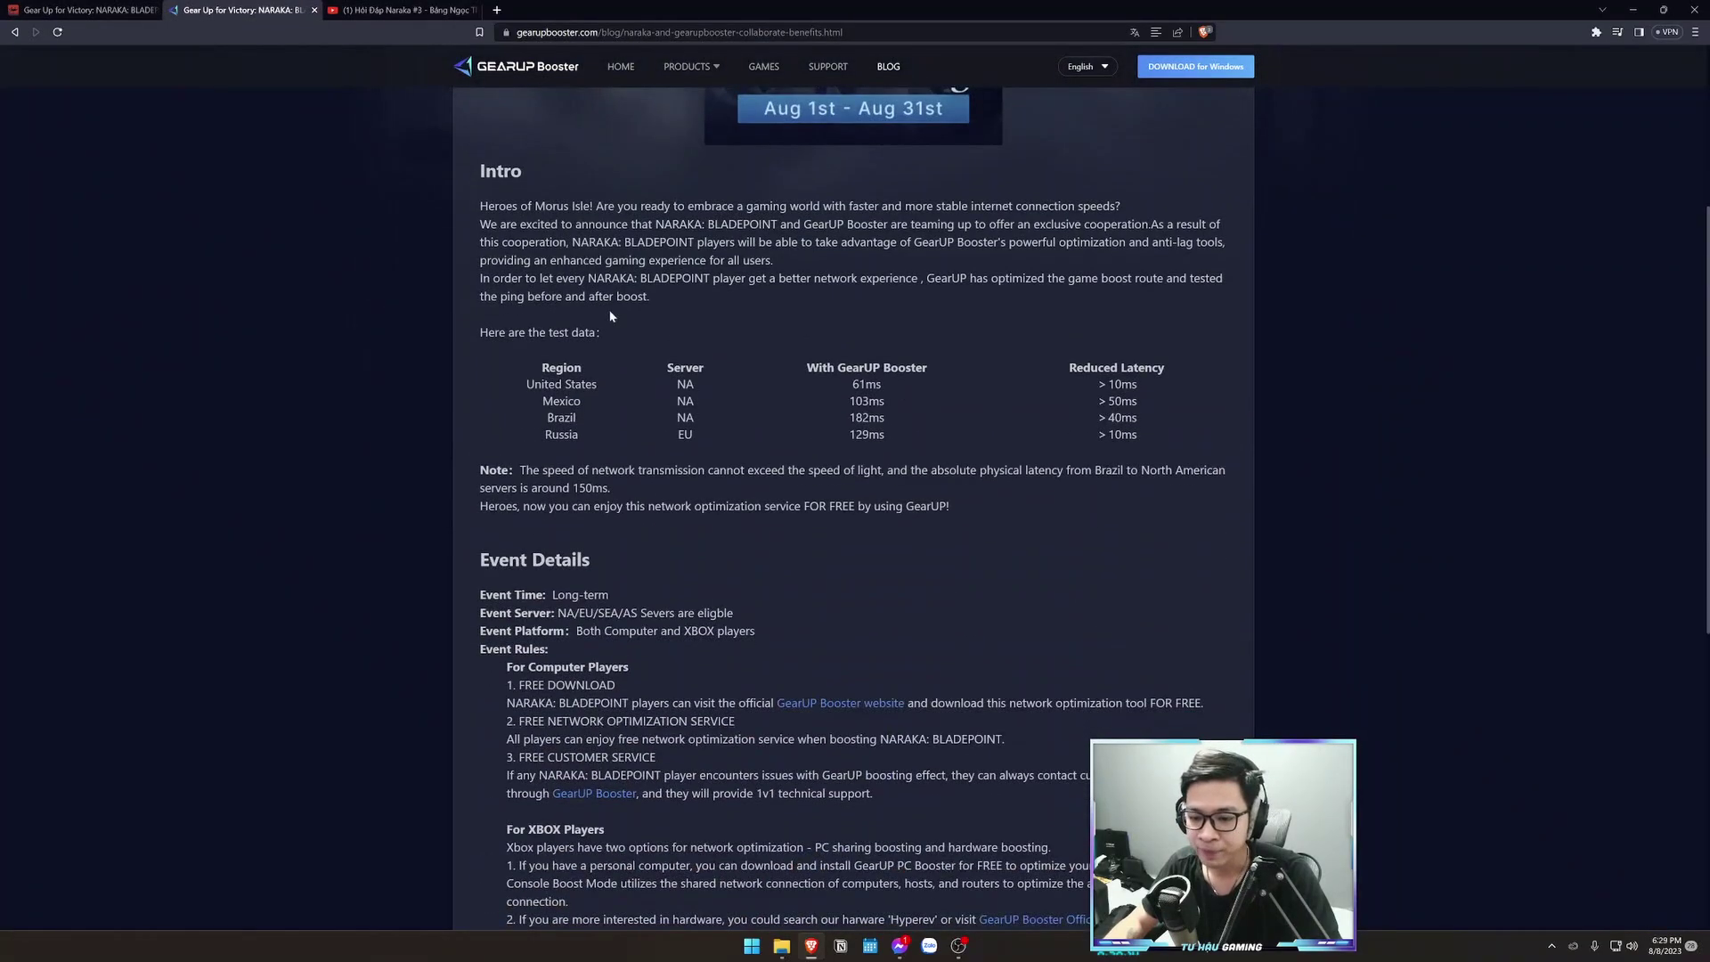
scroll(611, 316, down, 2)
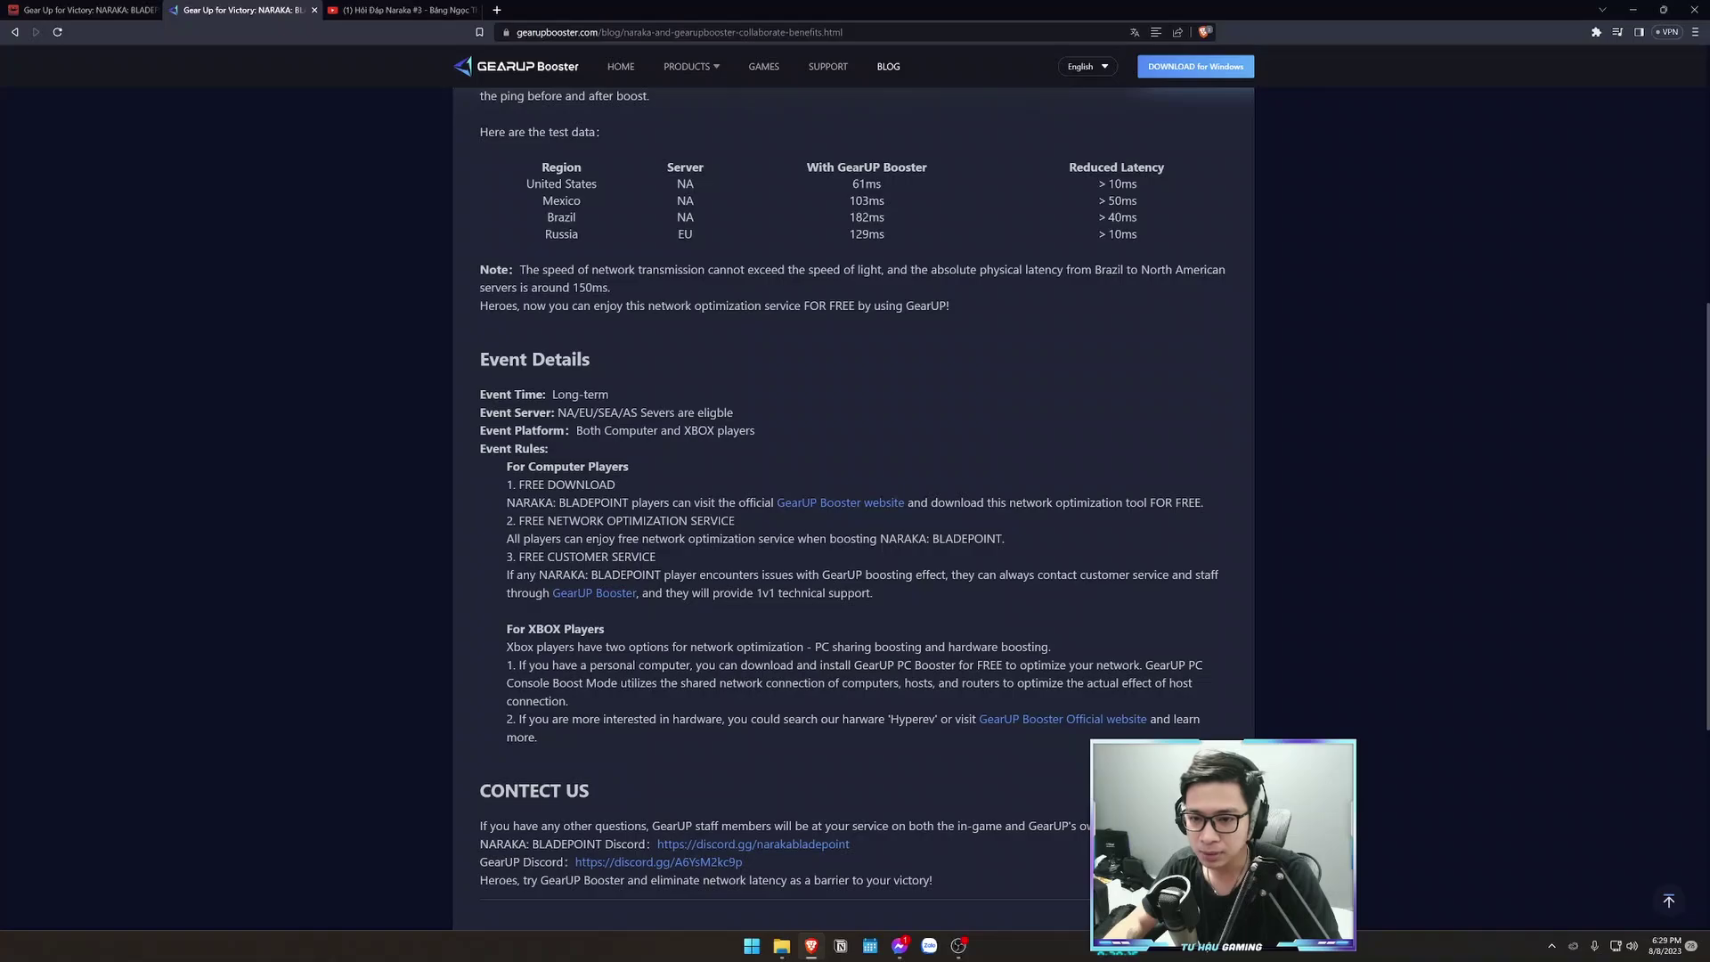
triple_click(543, 393)
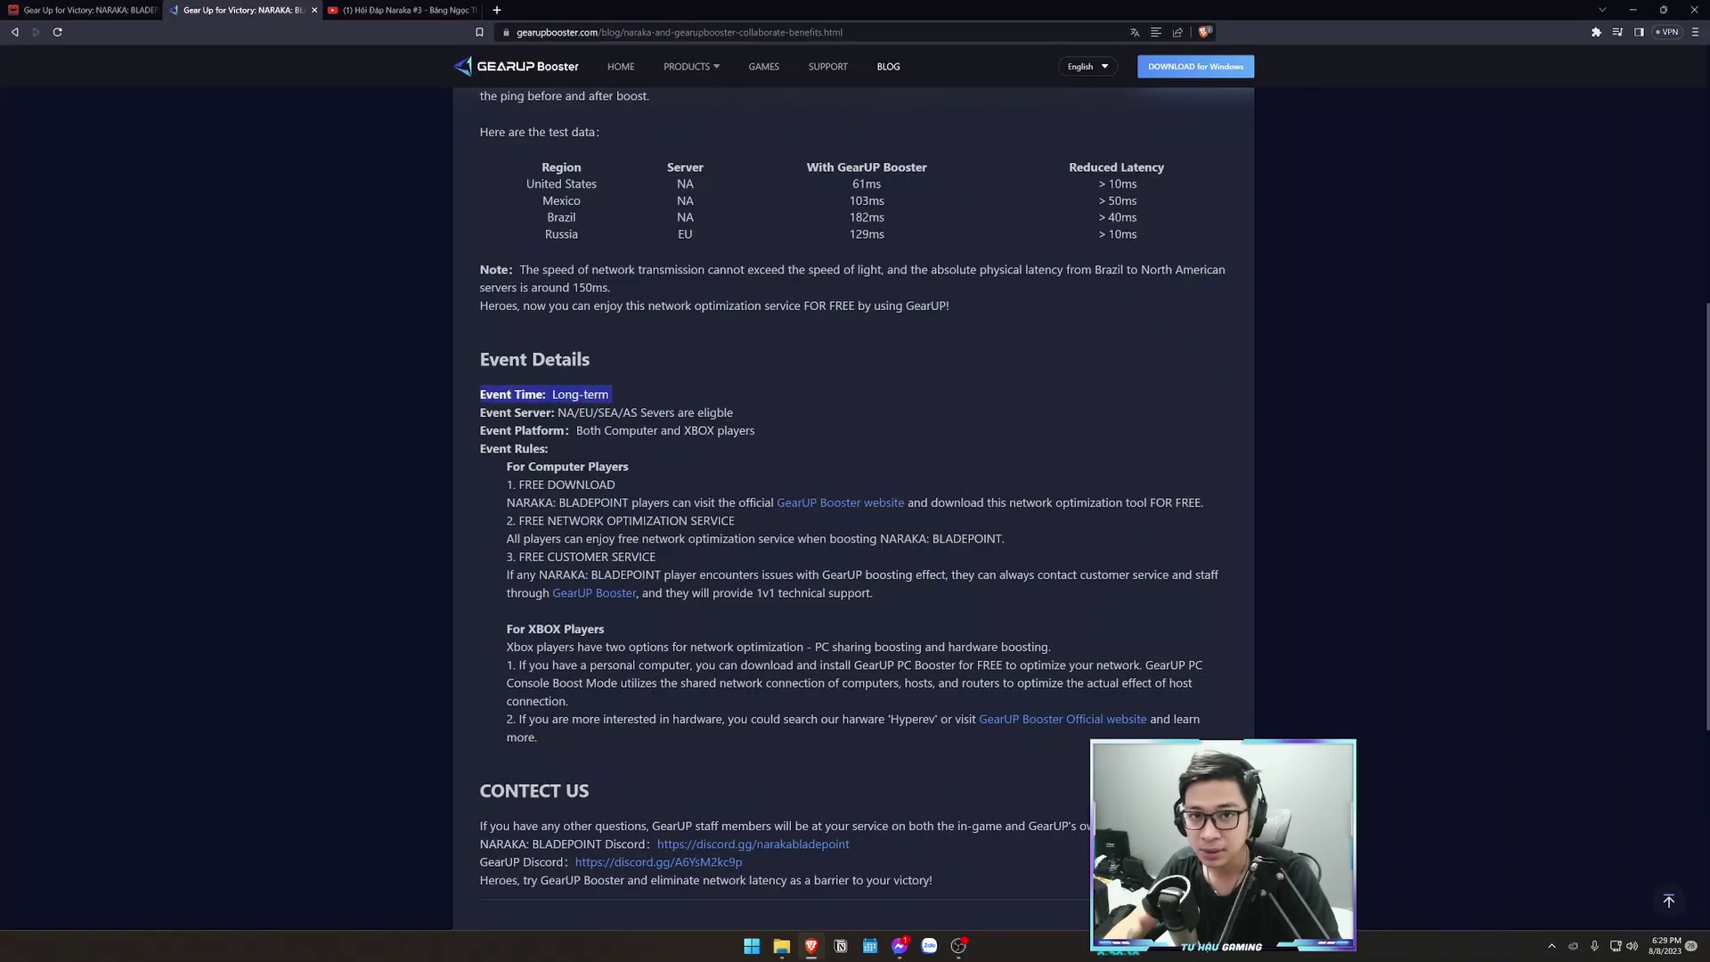
click(544, 393)
drag(610, 394, 552, 394)
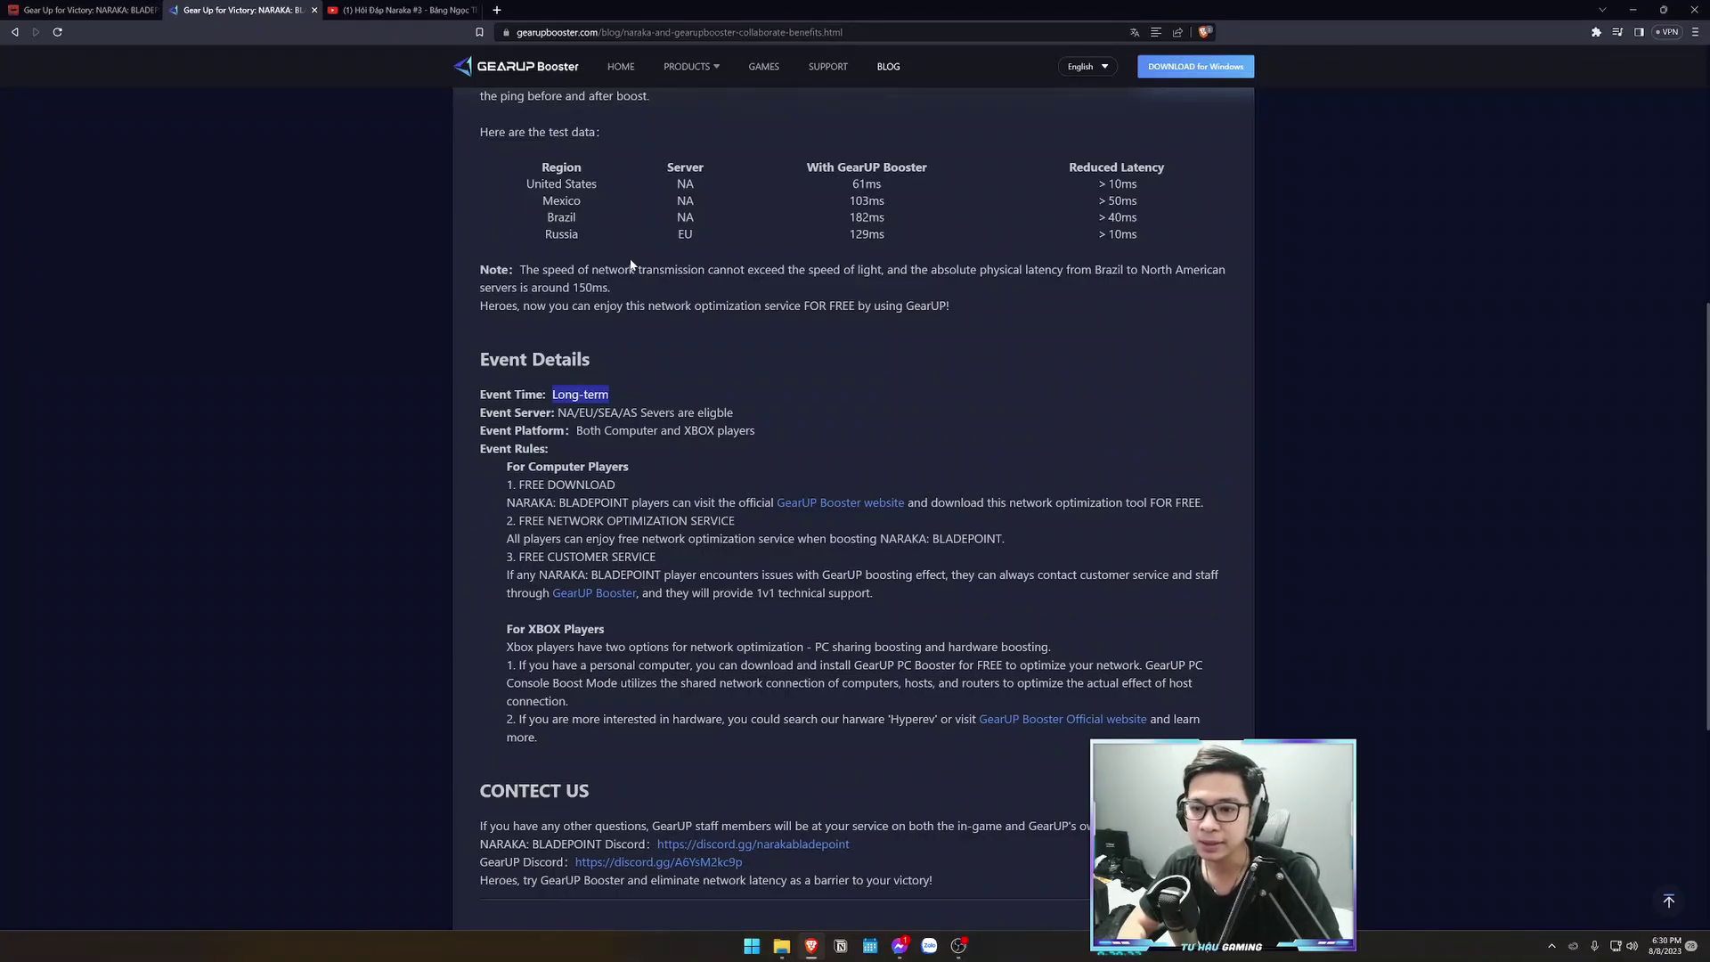
Review the GearUP Booster blog article again from its title through the event rules
scroll(630, 265, up, 5)
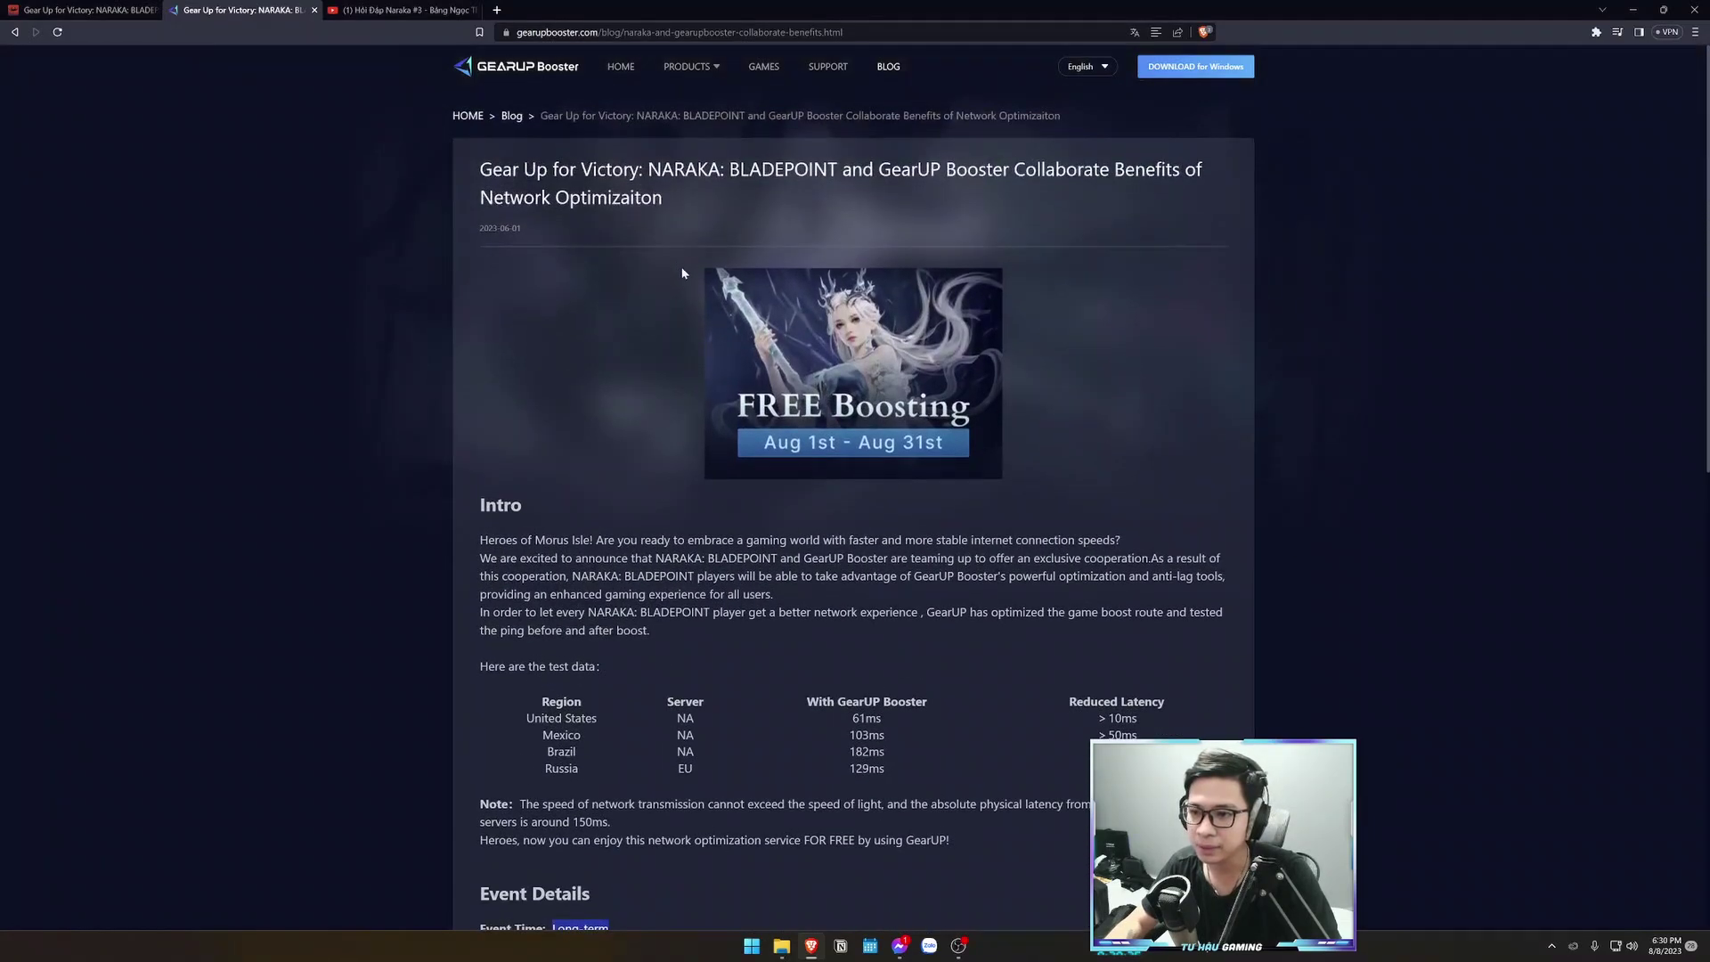
triple_click(684, 200)
click(684, 199)
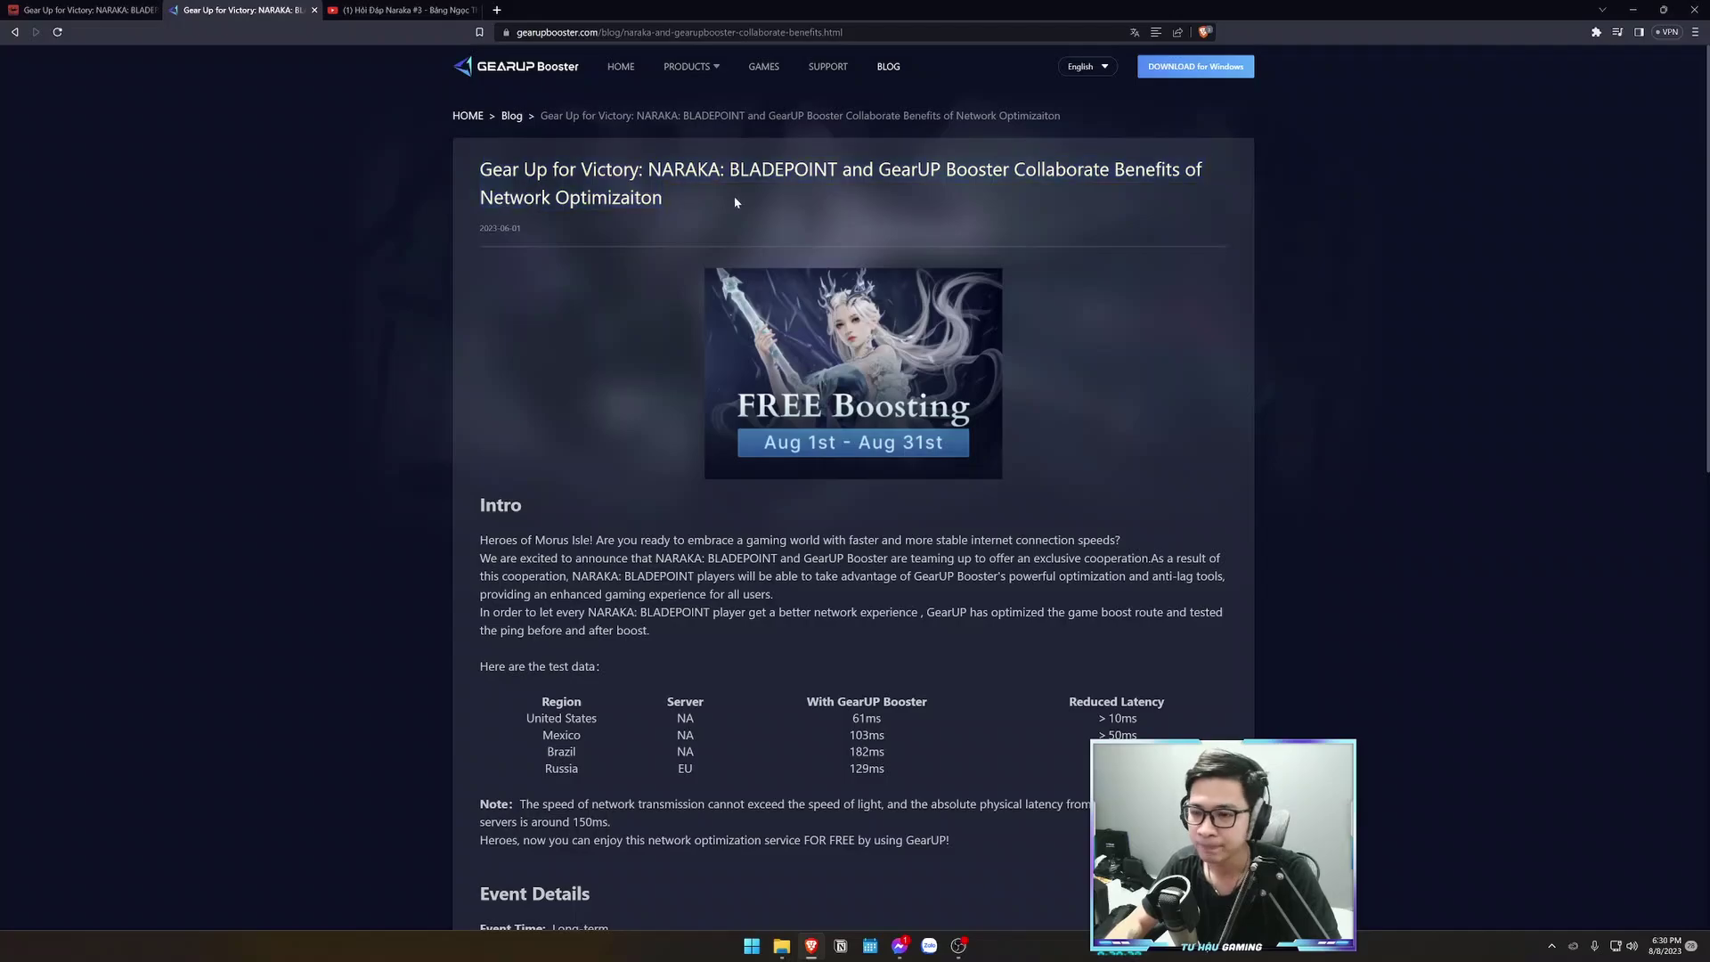
scroll(801, 284, down, 8)
scroll(918, 370, up, 5)
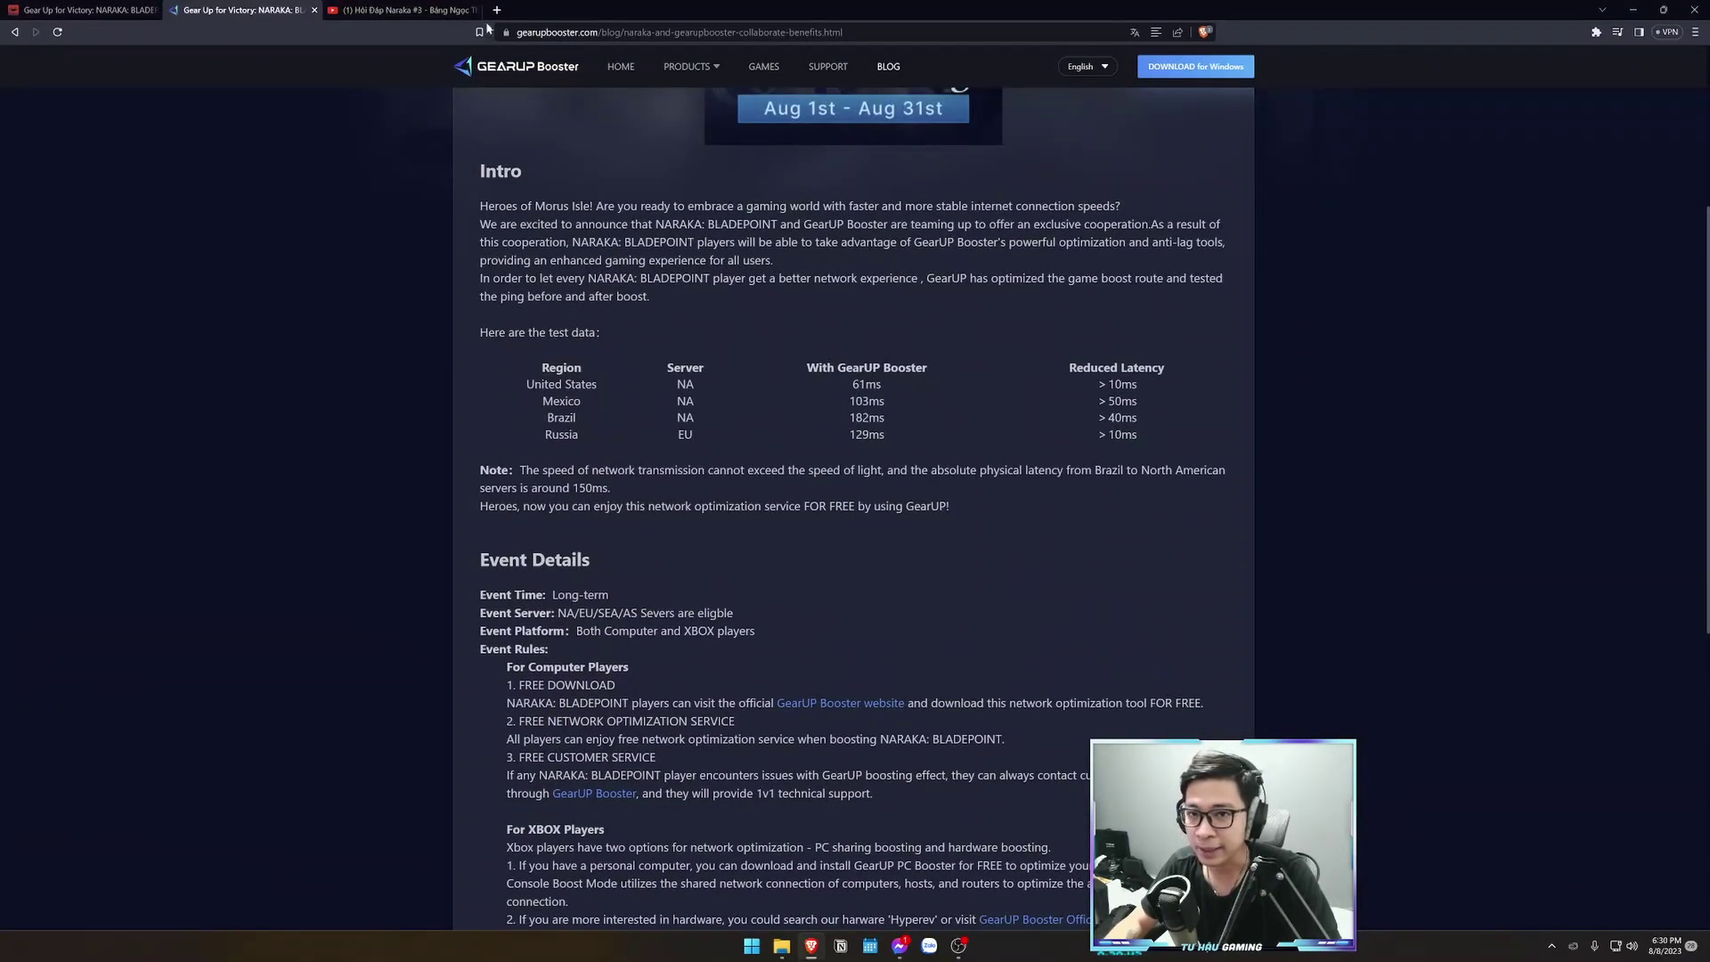
Follow the GearUP Booster link in the YouTube video's description and download the Windows installer, minimizing the browser
click(449, 11)
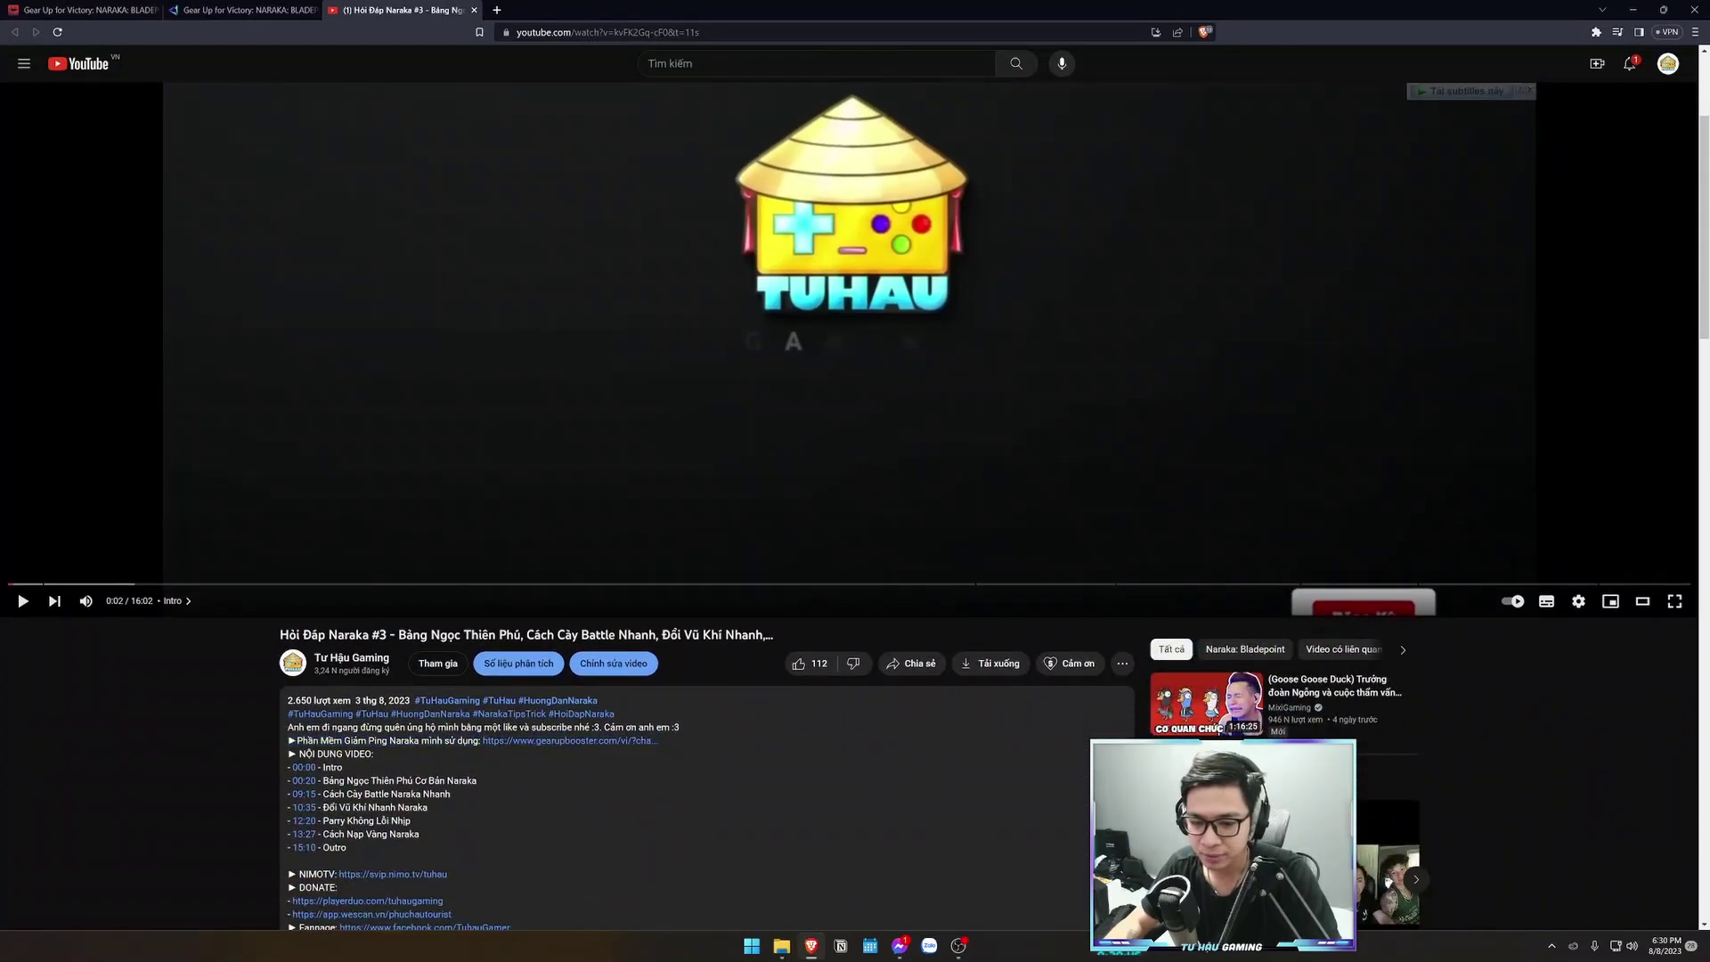
click(507, 741)
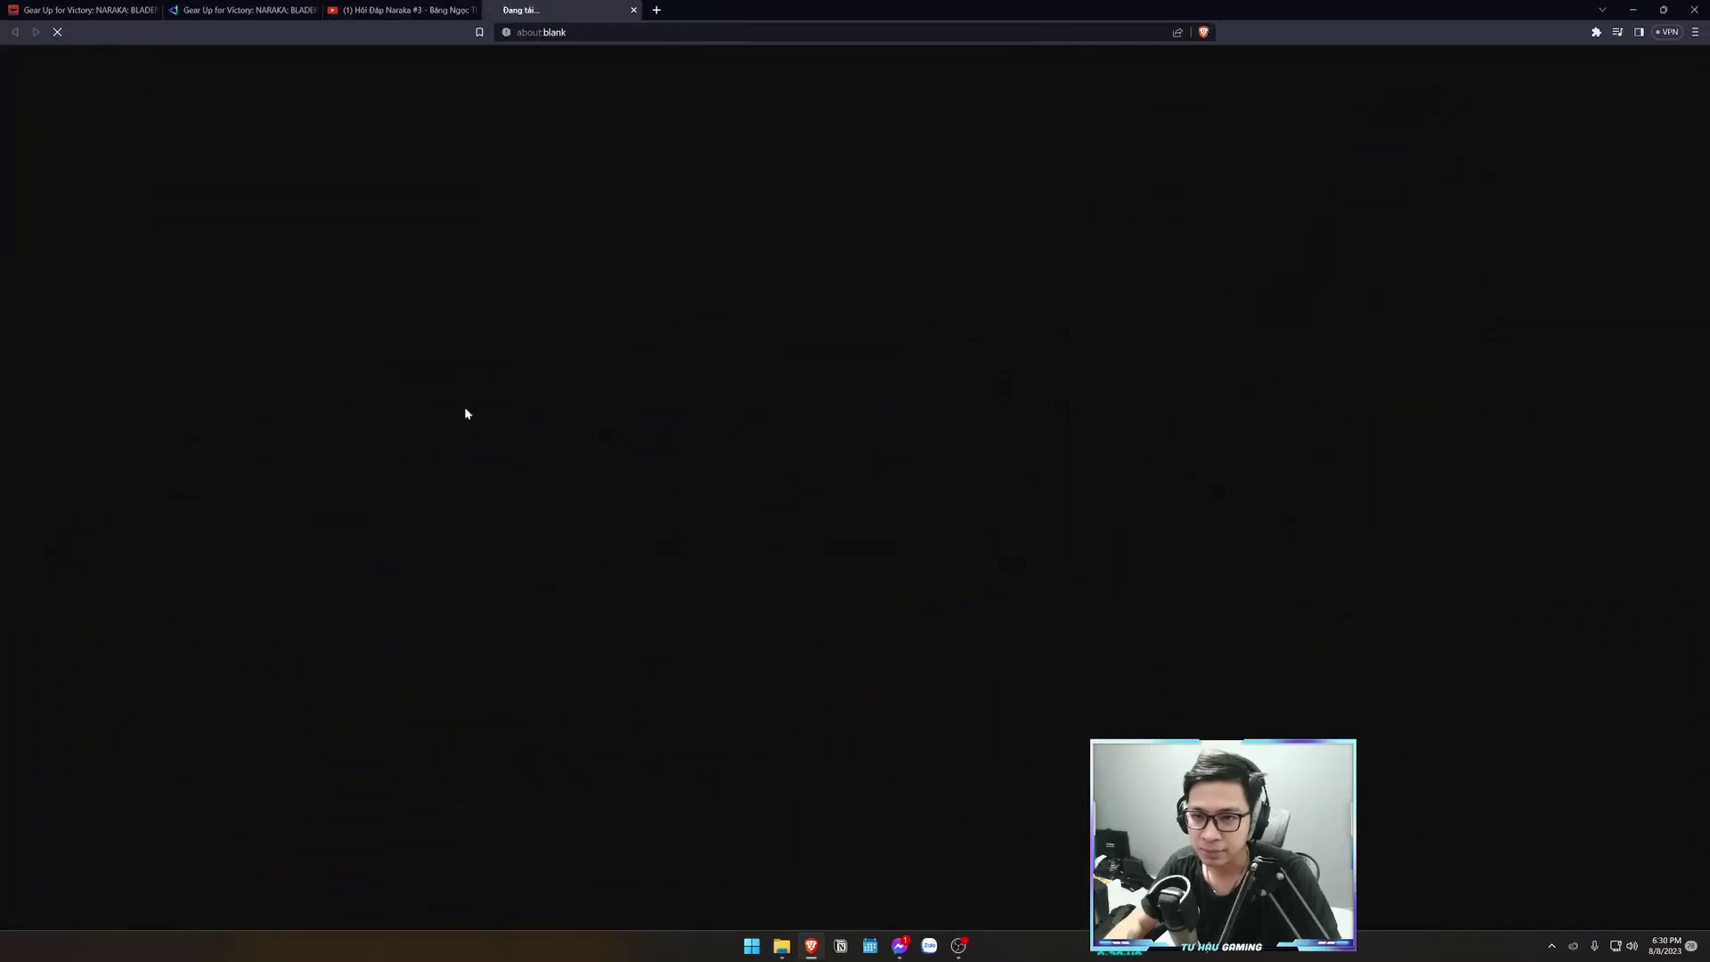
click(626, 404)
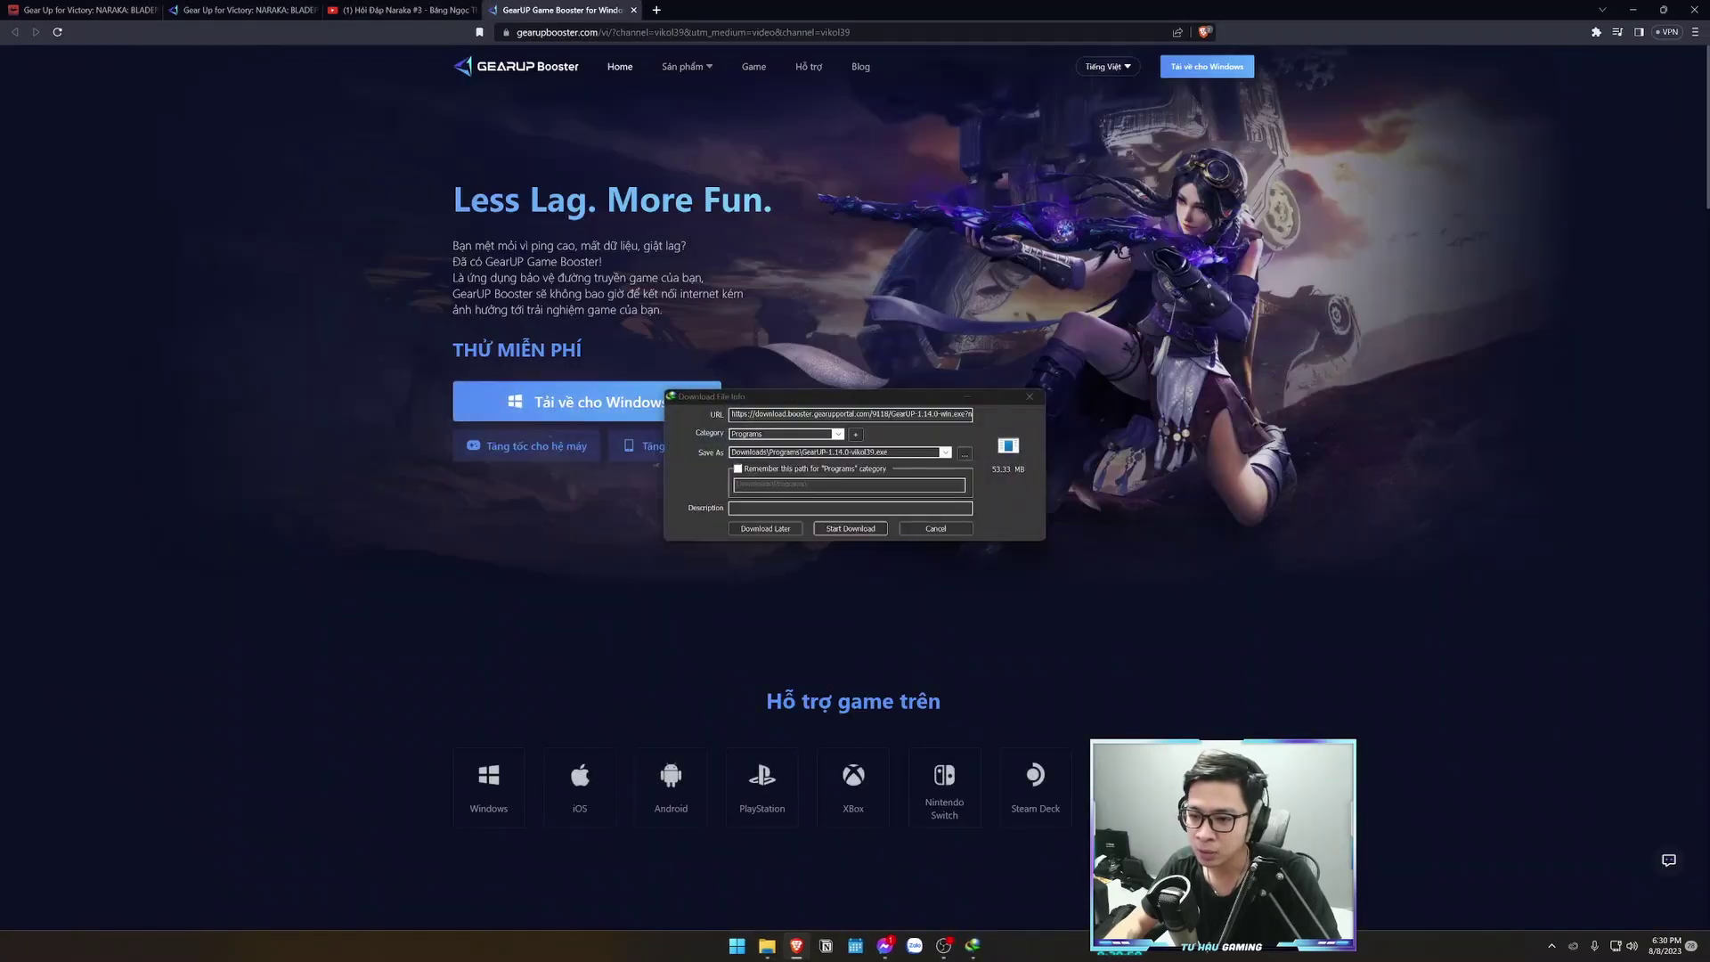
click(858, 525)
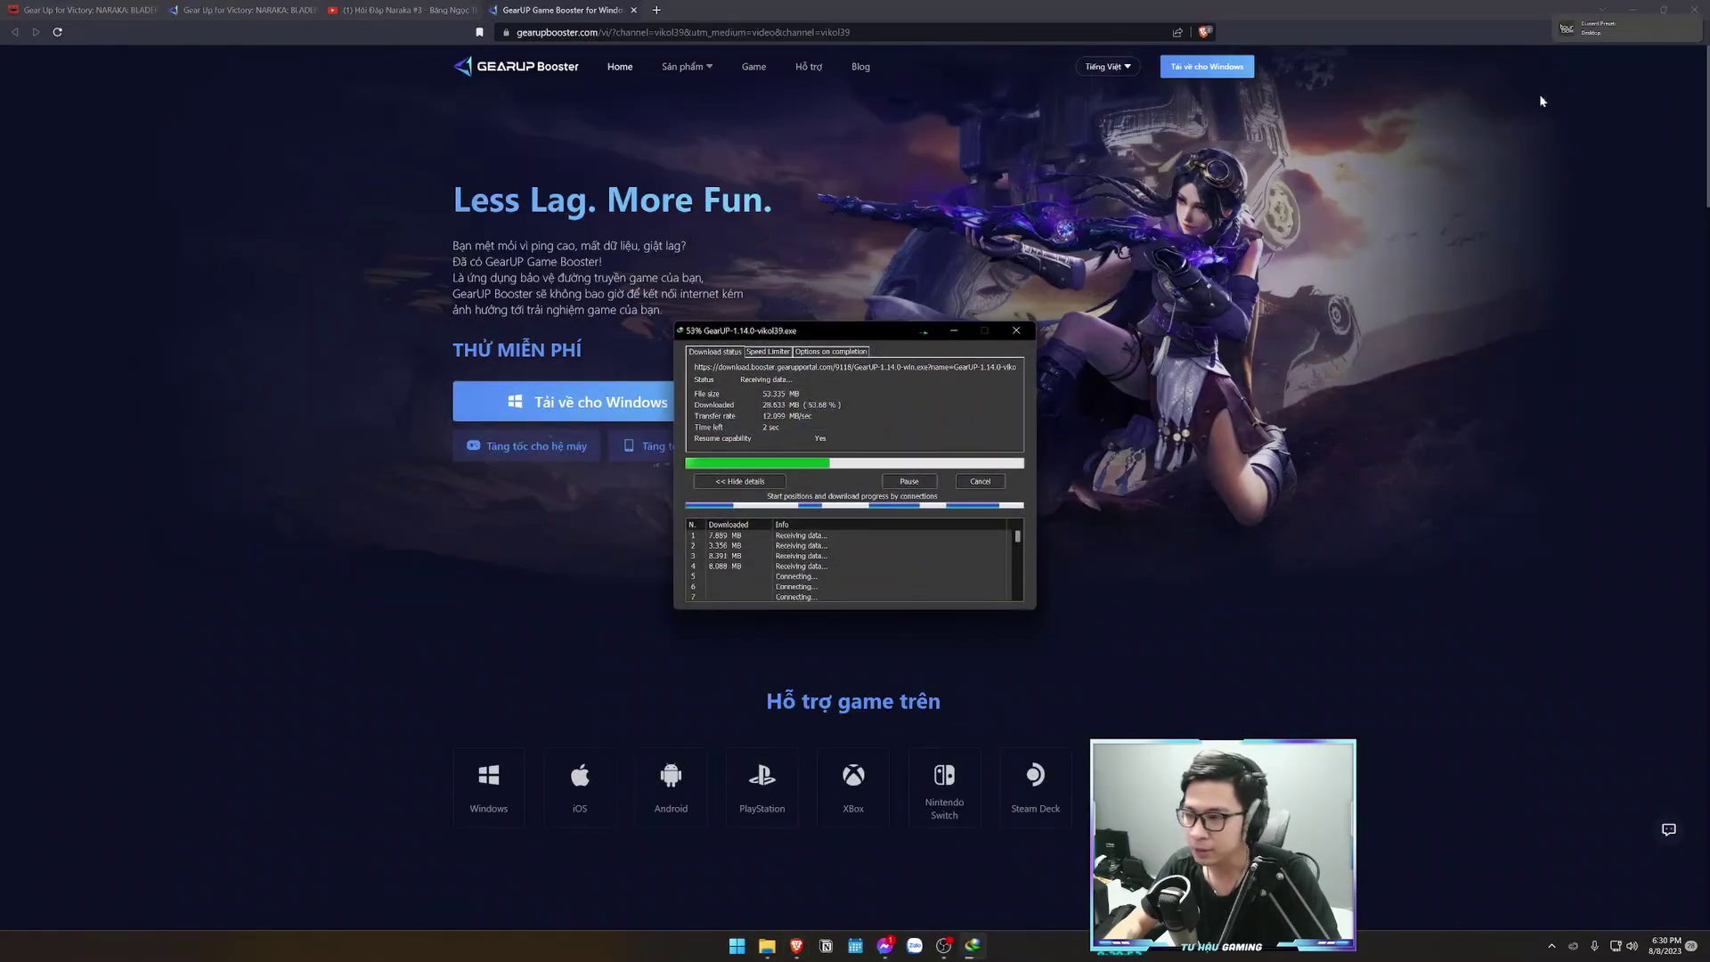
click(1631, 11)
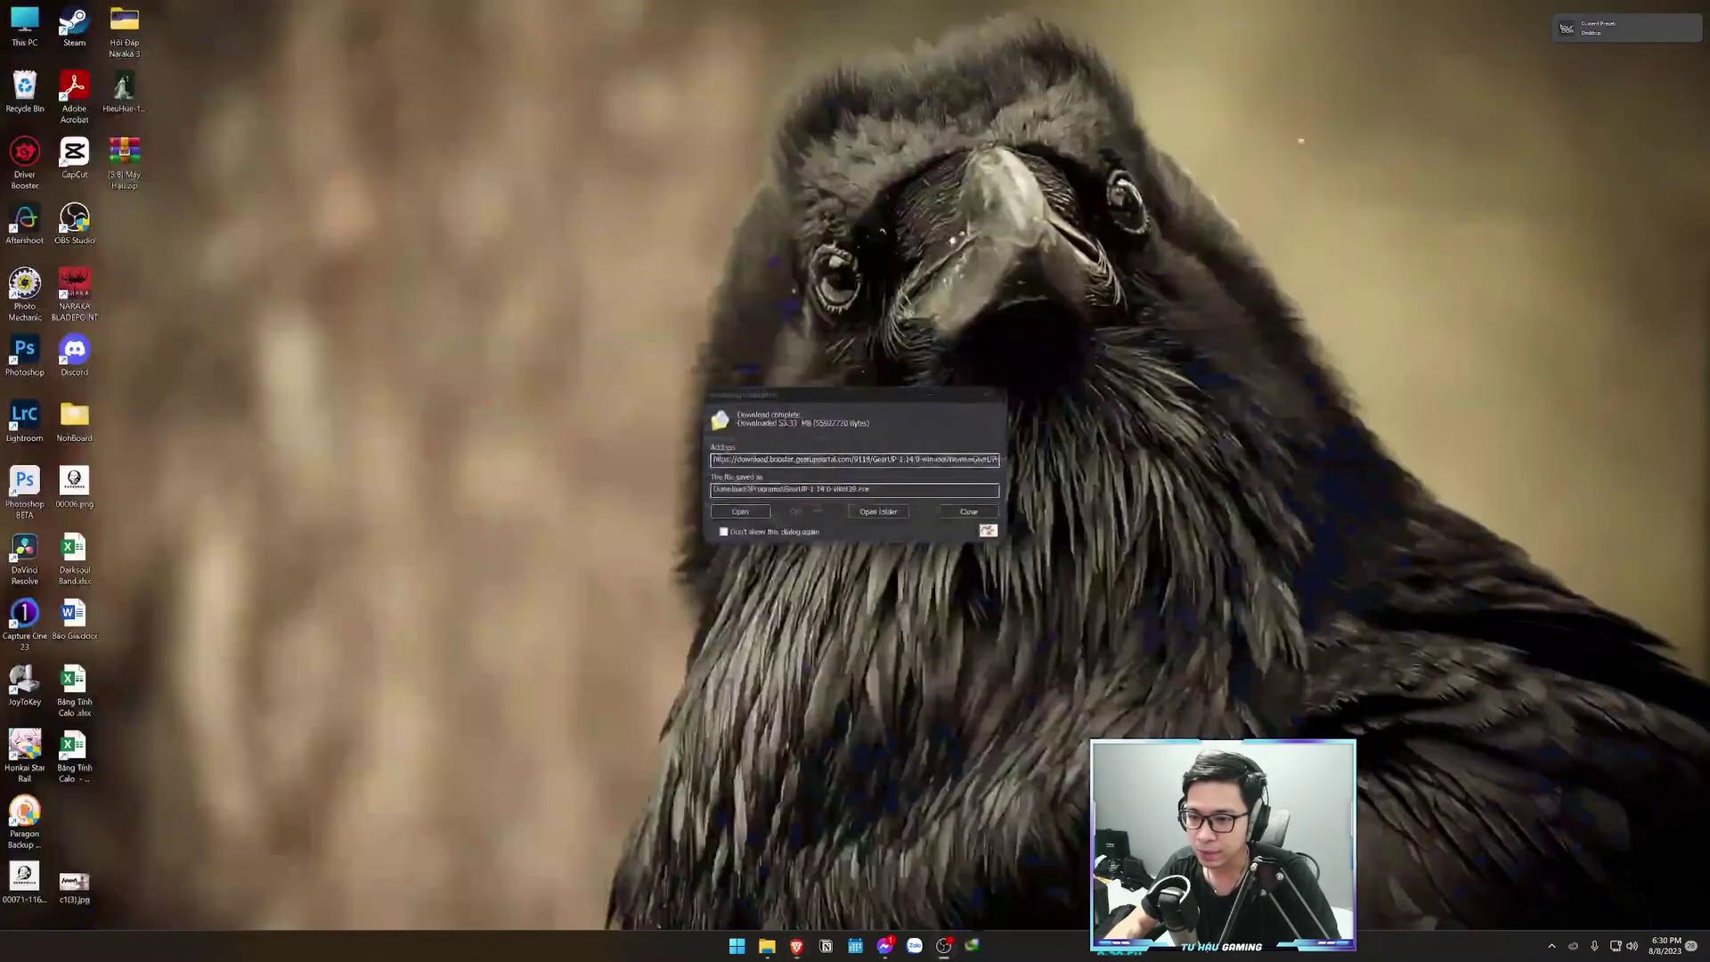
Run the downloaded GearUP installer, set its language to Tiếng Việt, and install the program with the default options
click(740, 511)
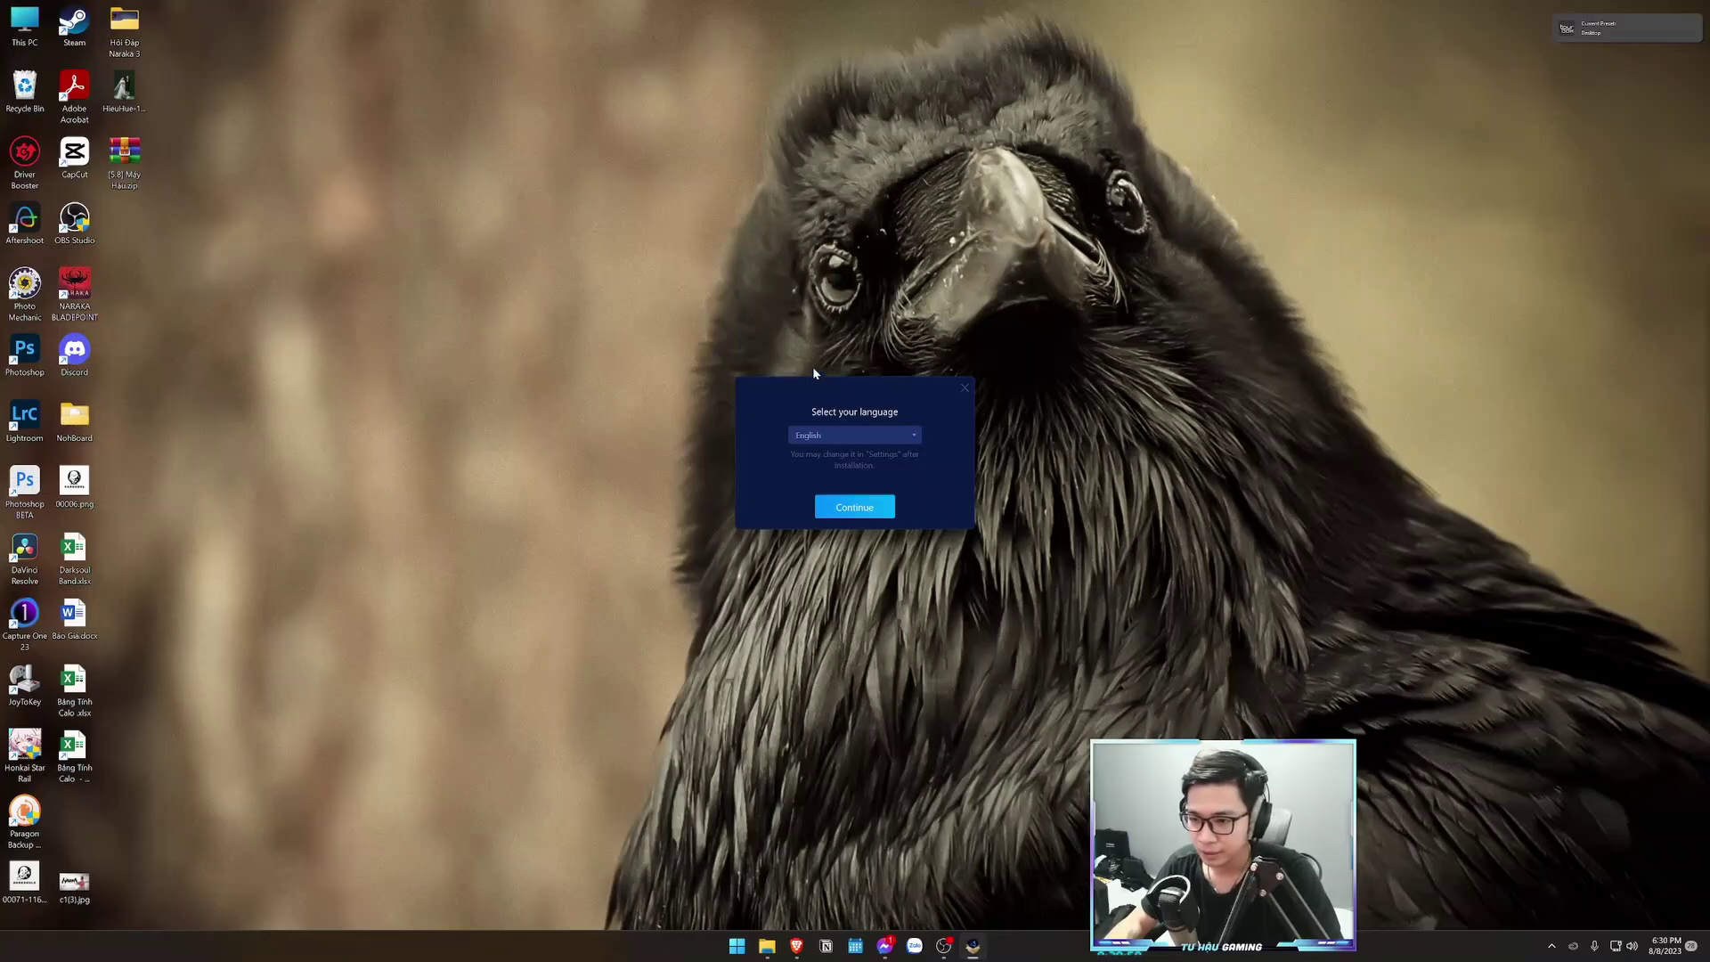
drag(814, 392, 693, 286)
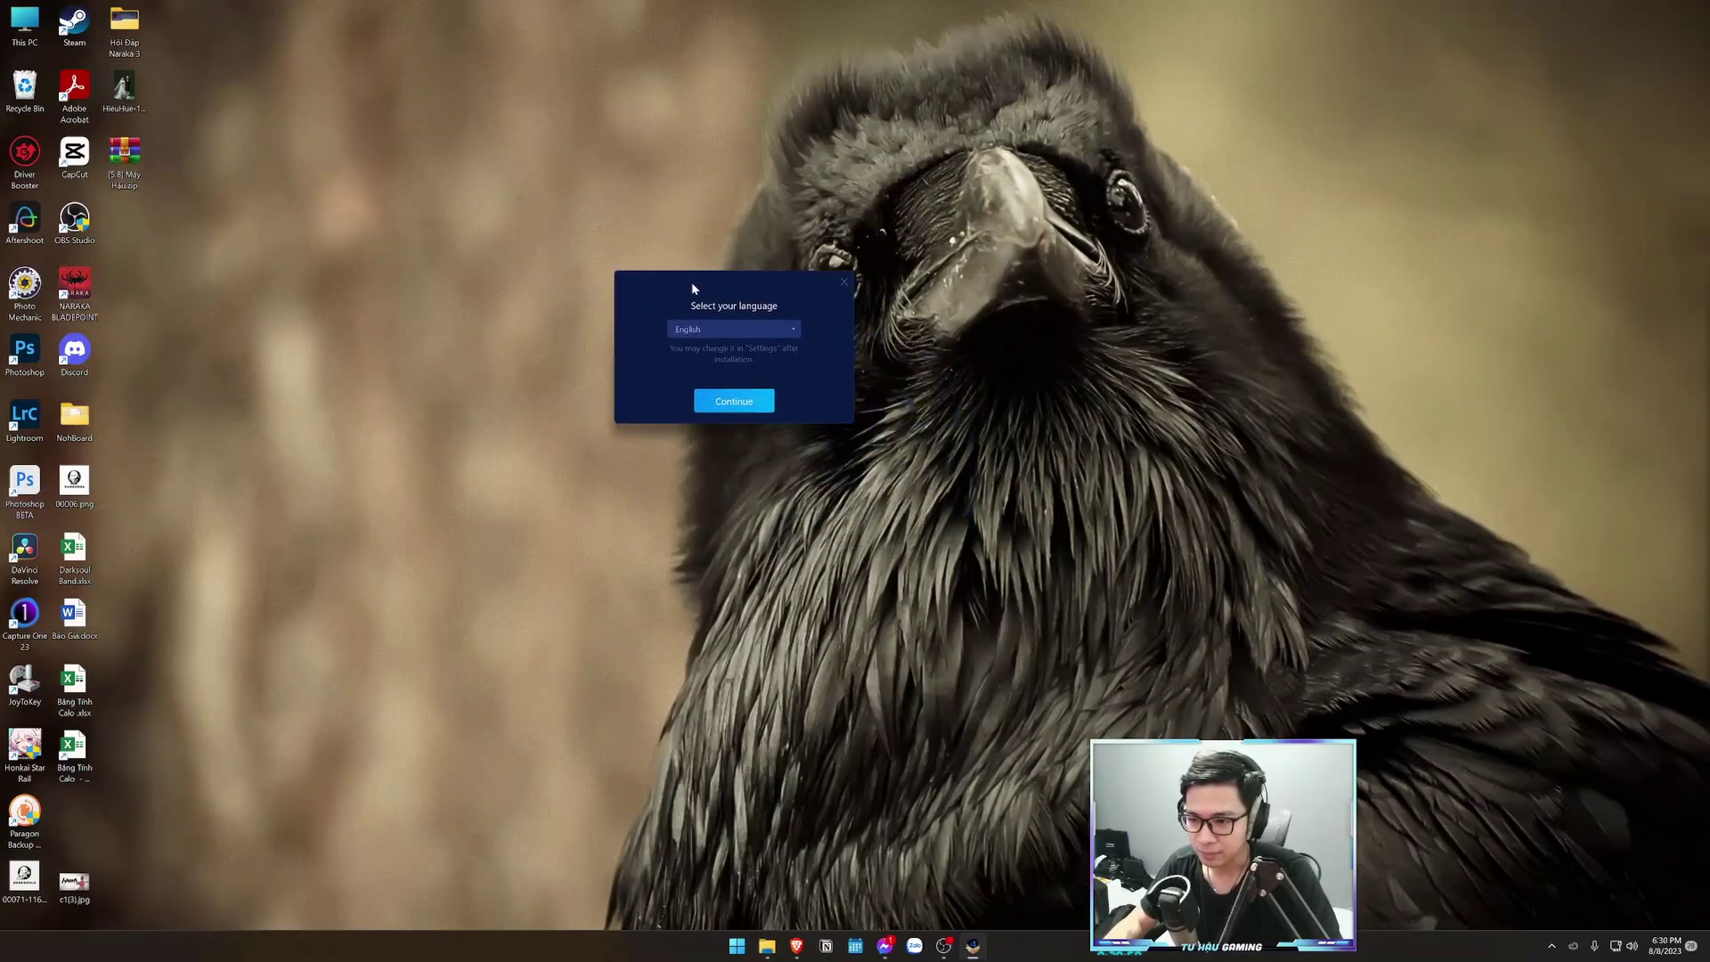
click(714, 329)
scroll(714, 382, down, 4)
click(703, 396)
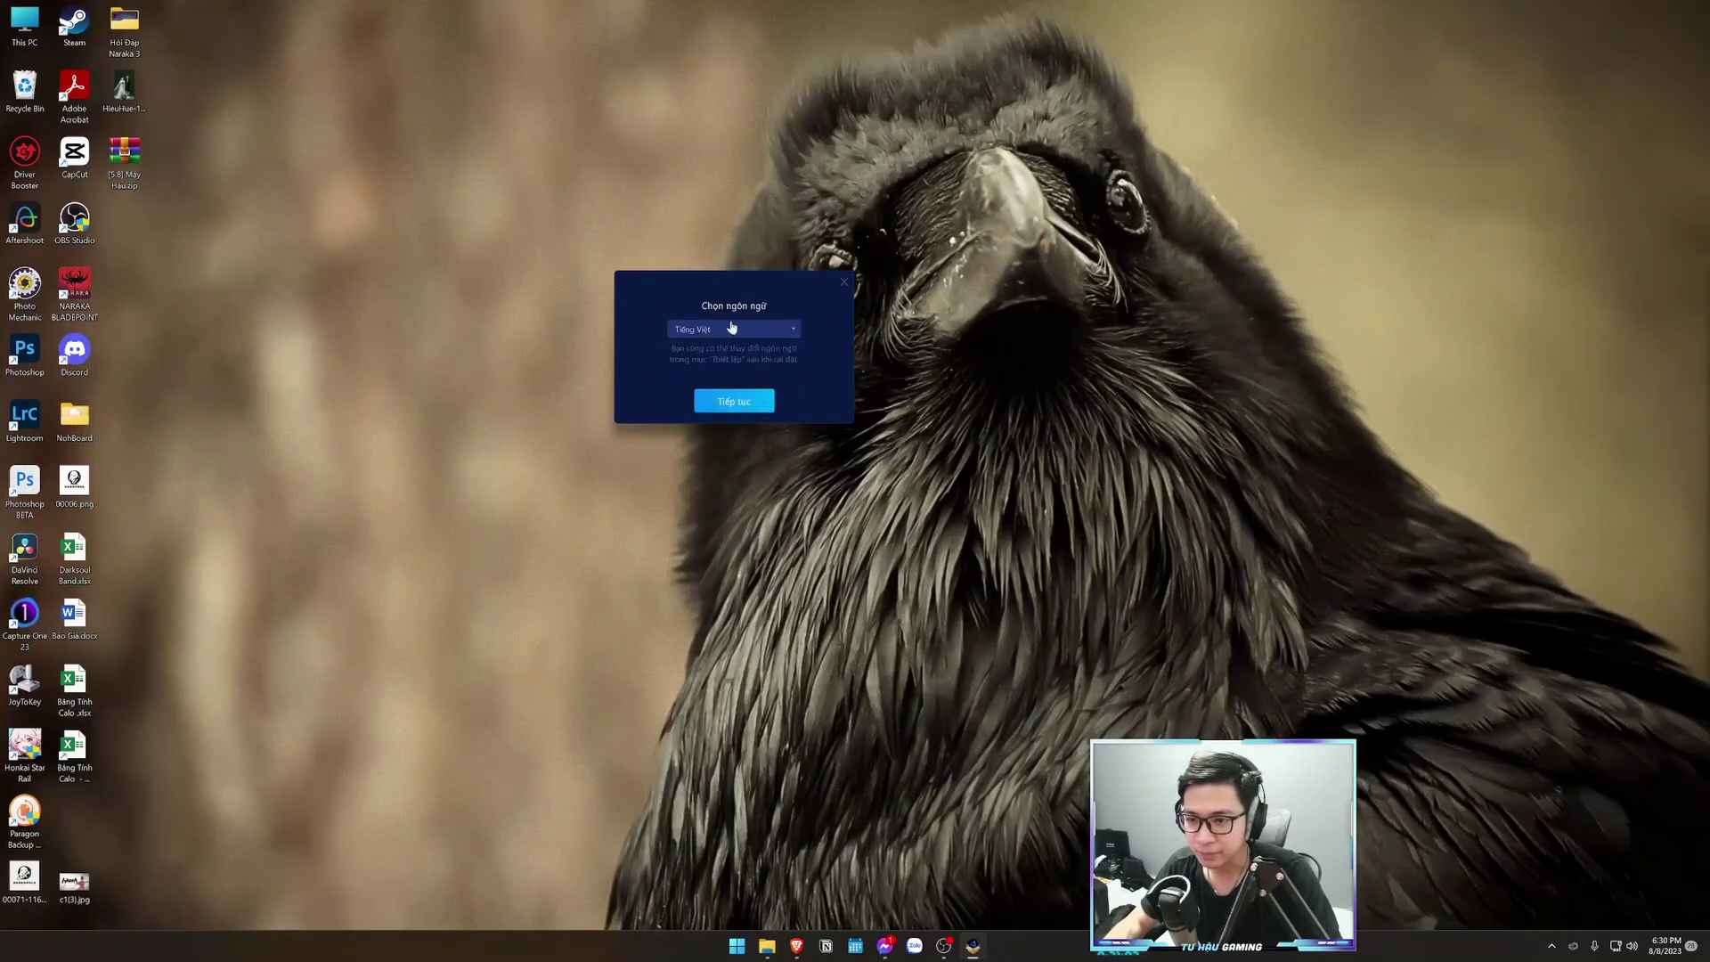
click(735, 403)
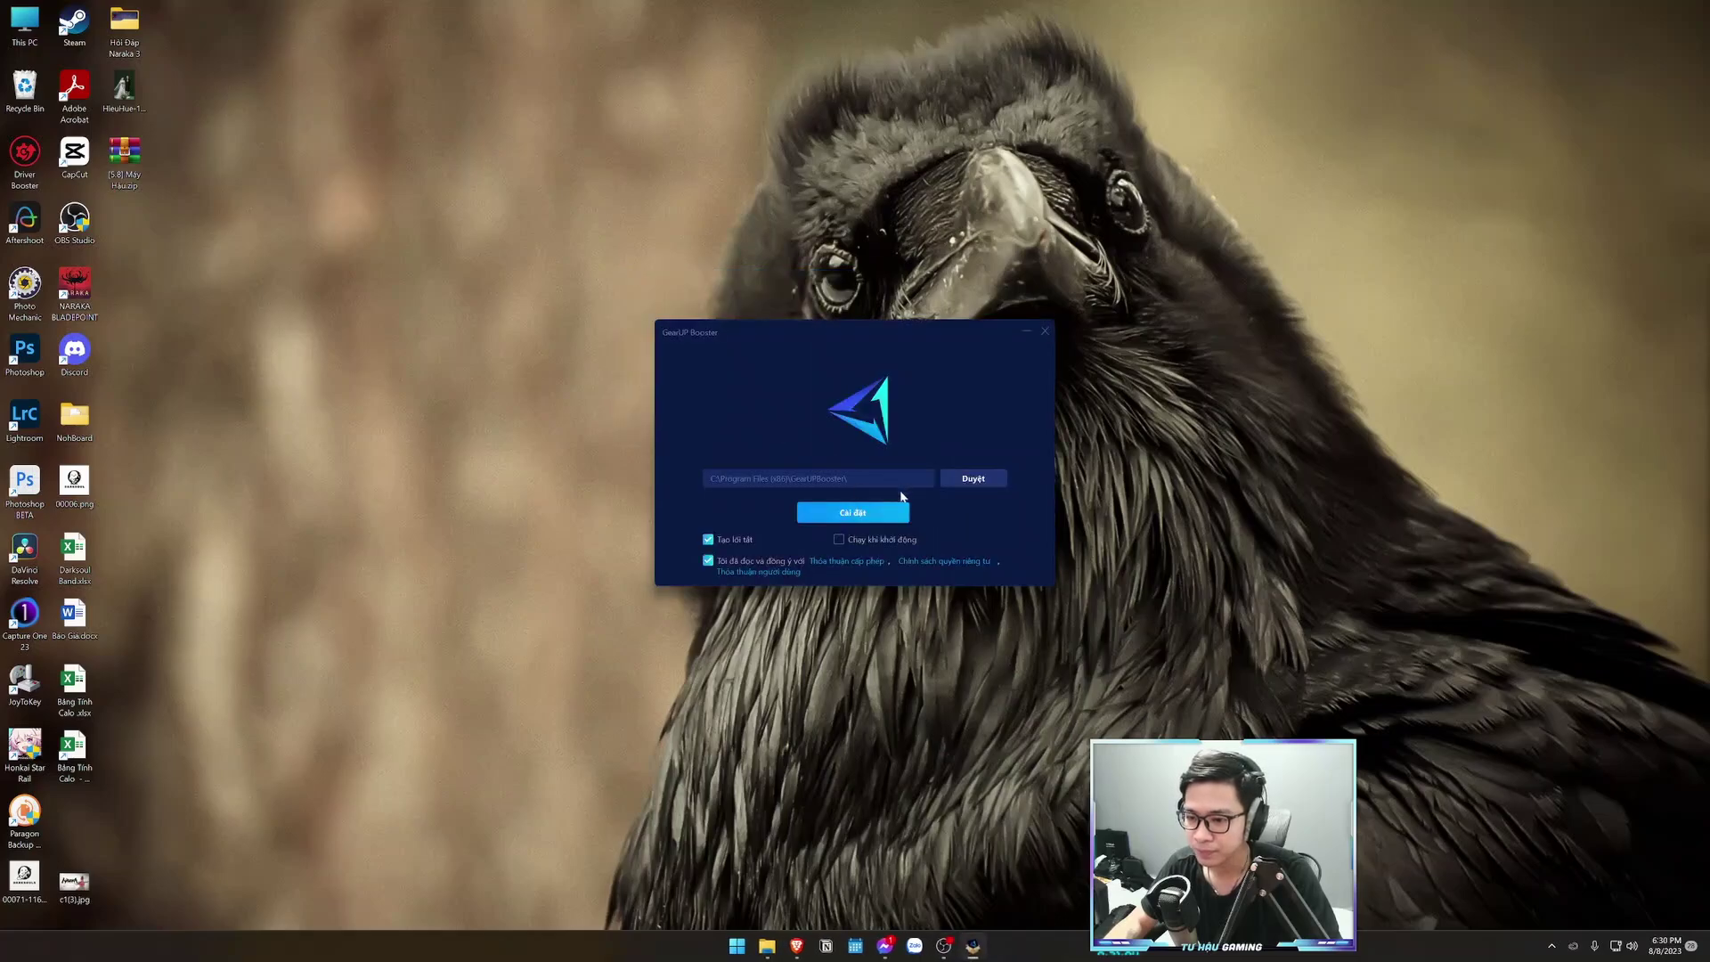
click(872, 512)
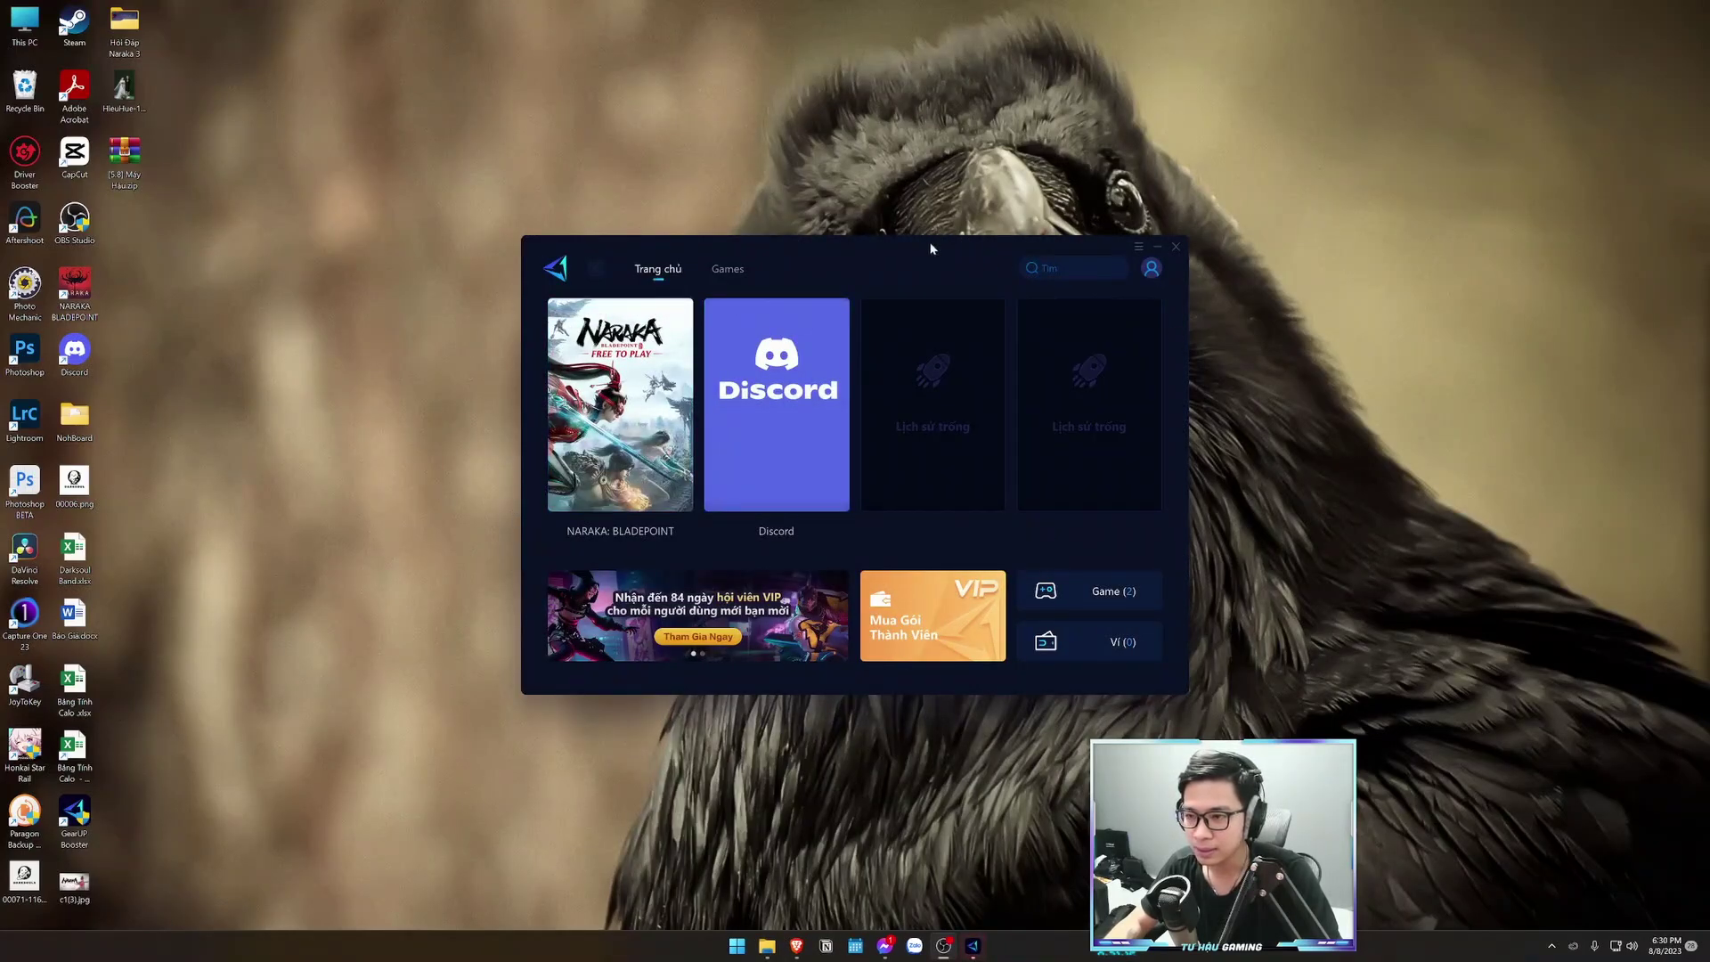
Sign in to GearUP Booster with a Google account, then close the login confirmation page and minimize the browser
click(1151, 271)
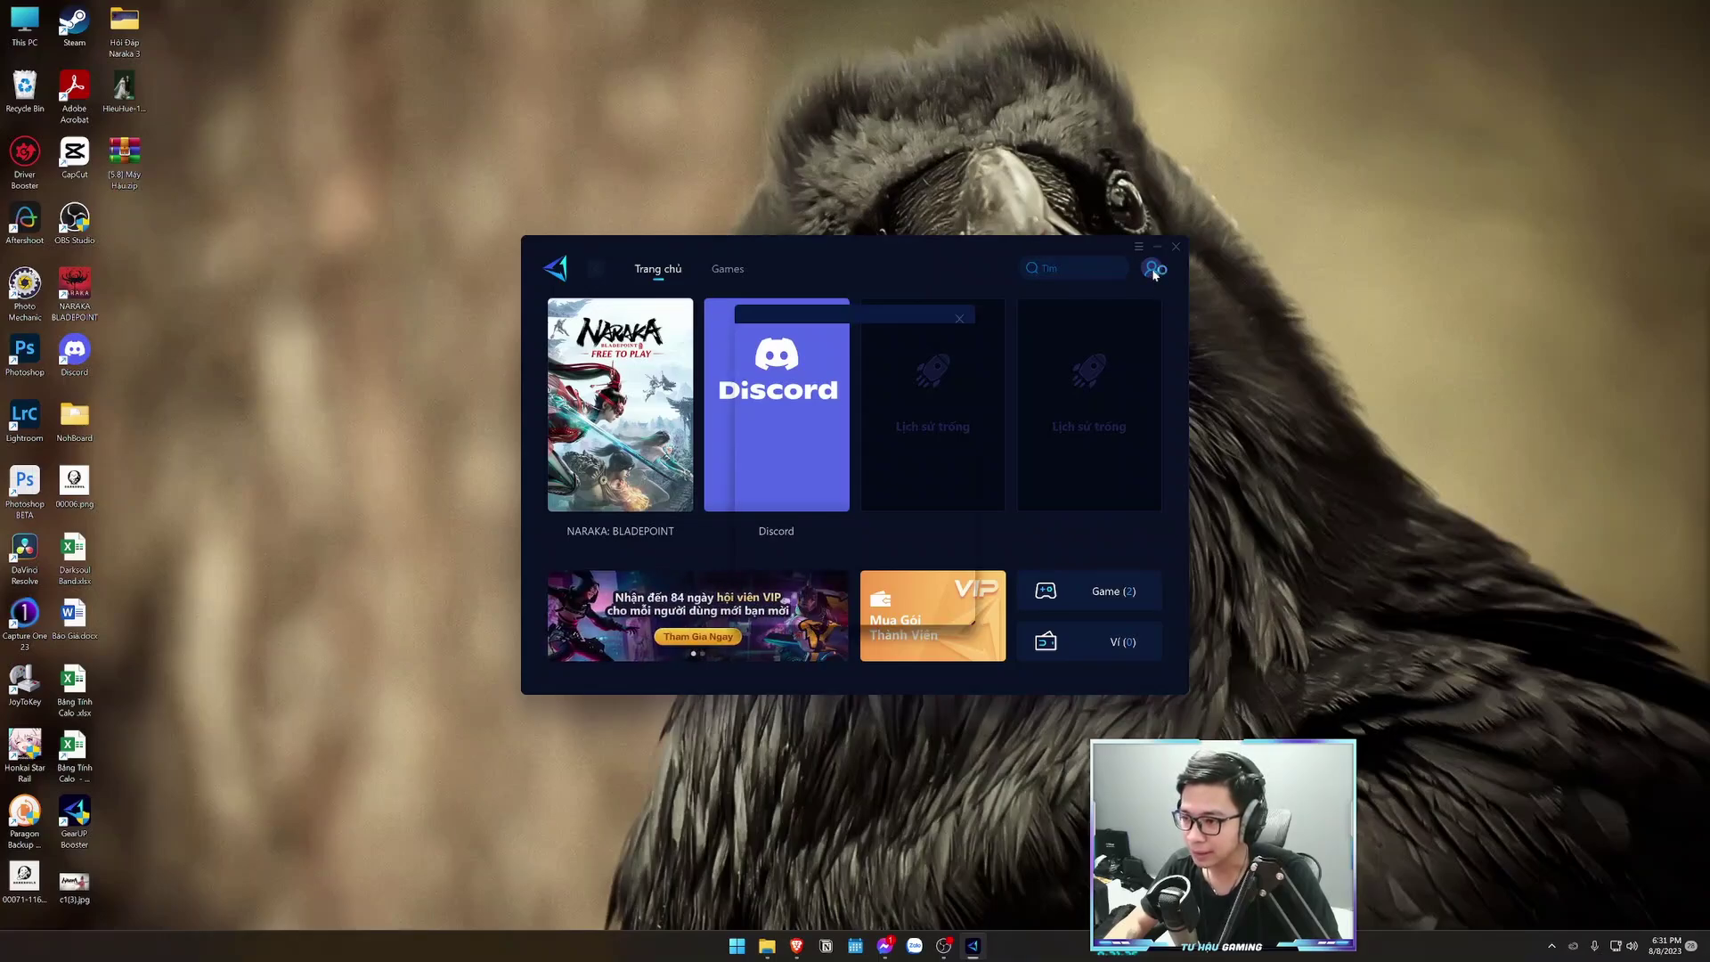
click(959, 319)
click(1151, 268)
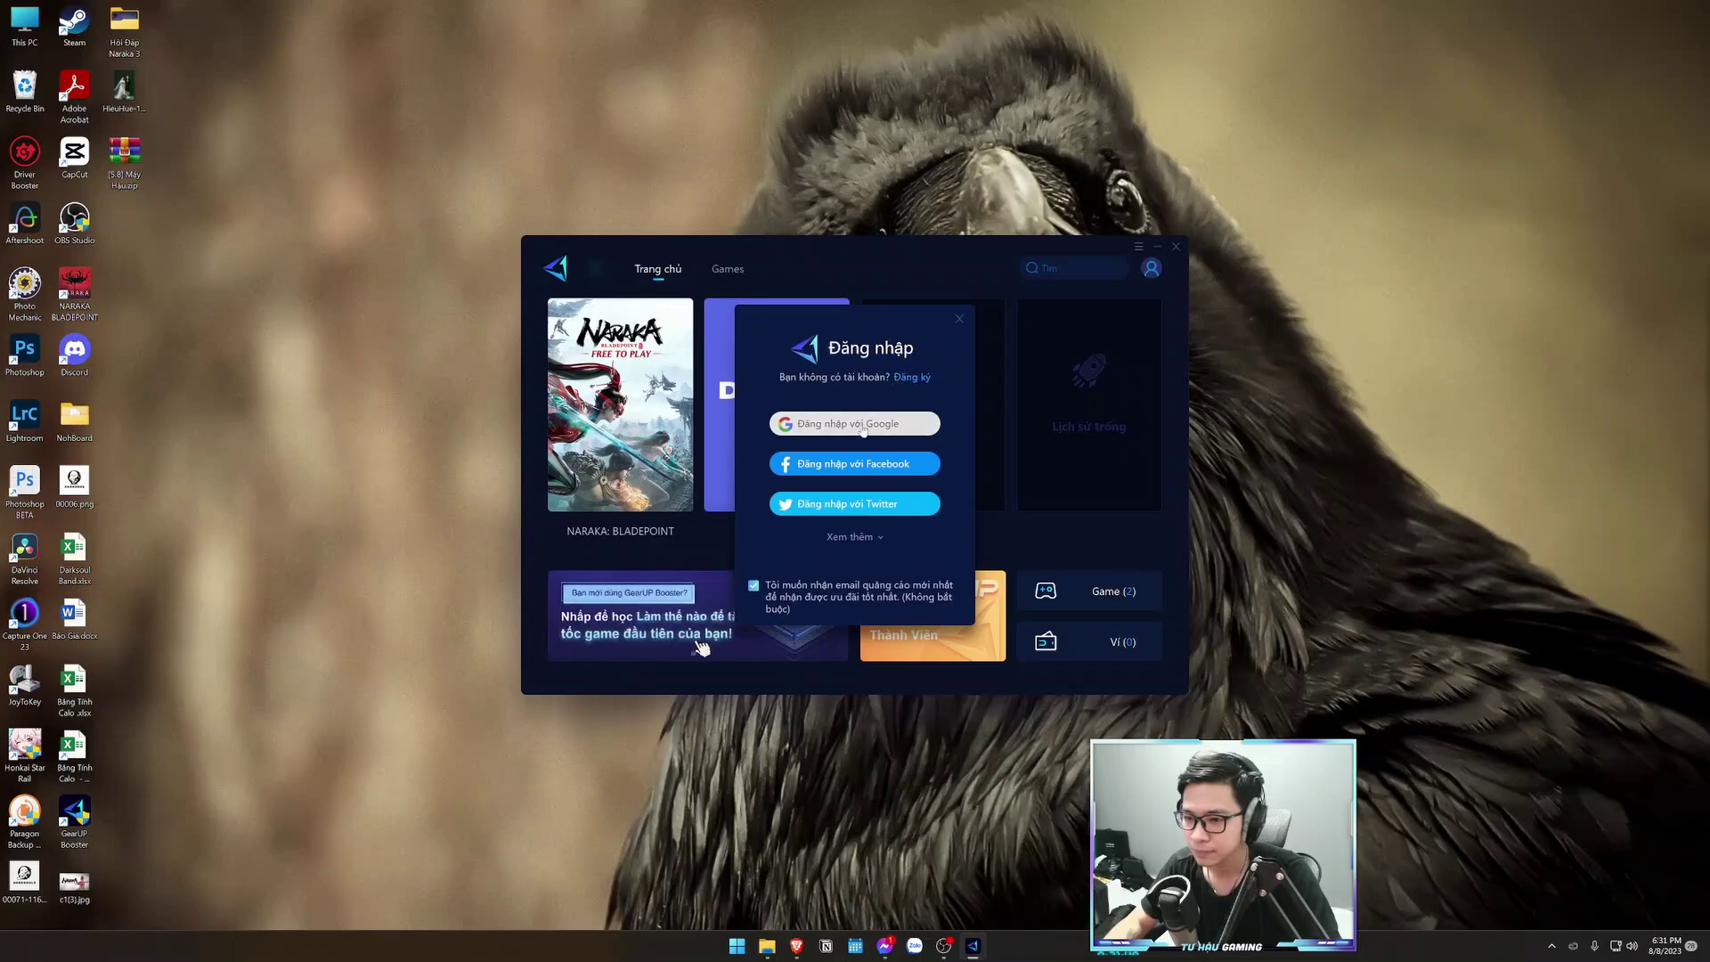
click(870, 421)
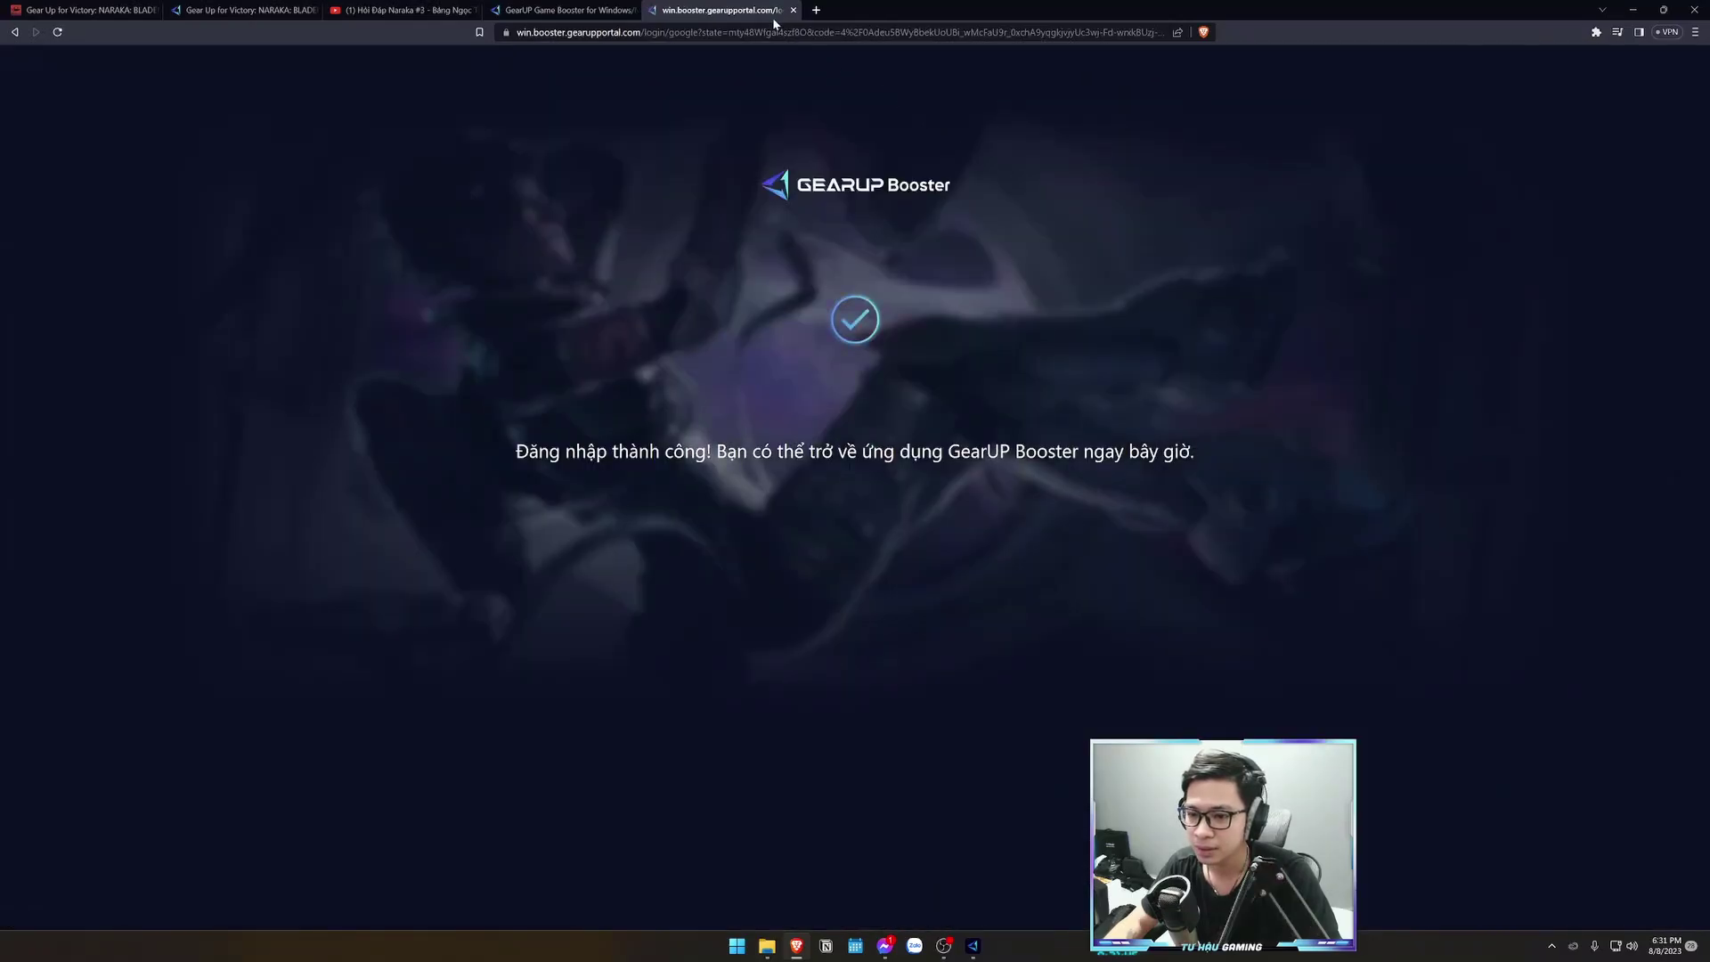
click(792, 11)
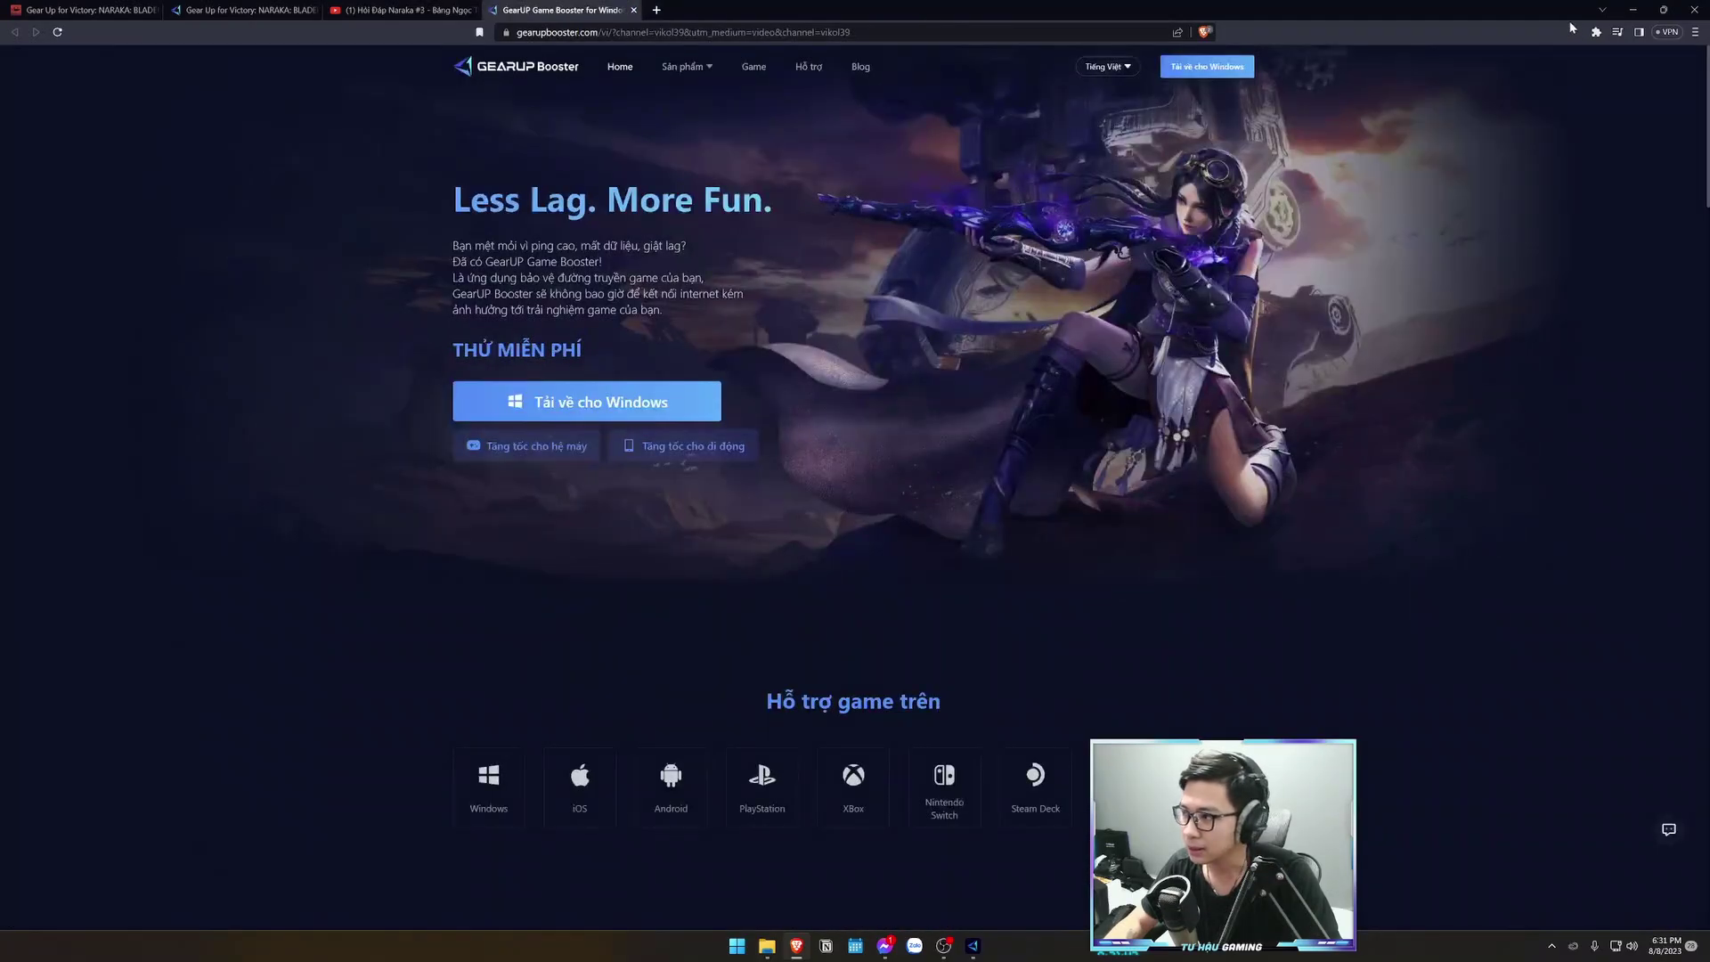
click(1632, 10)
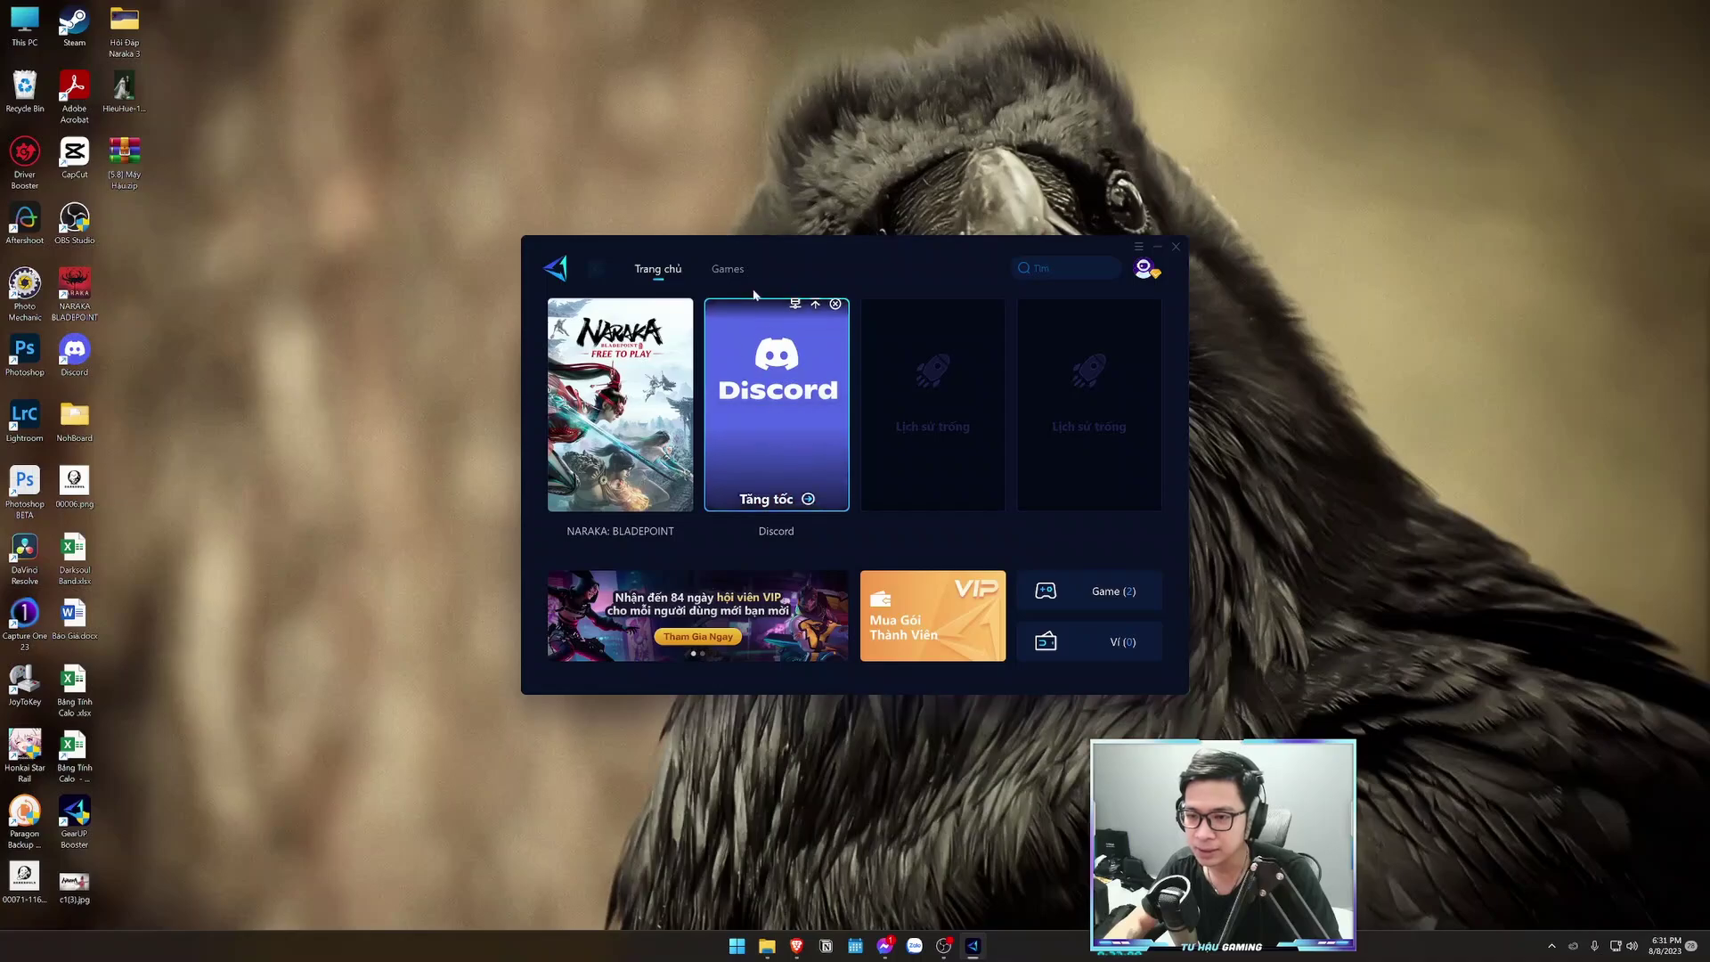
Browse the HOT category in the games catalogue to examine which games can be boosted and which are free
click(730, 272)
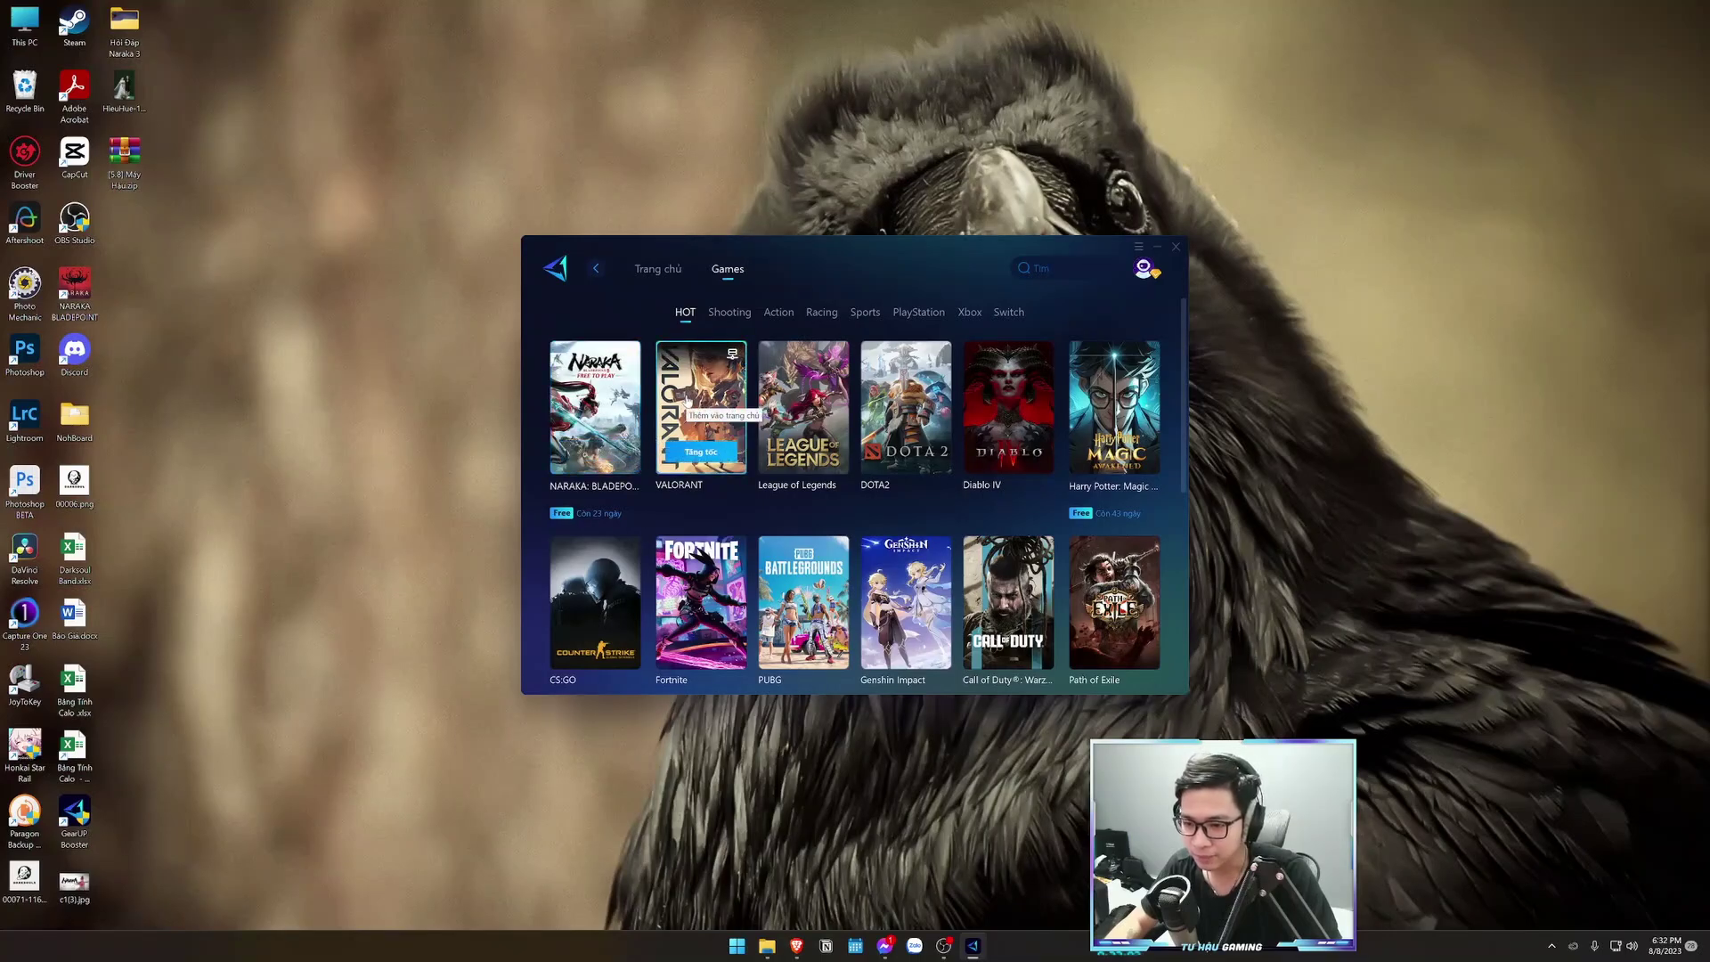
scroll(921, 420, down, 2)
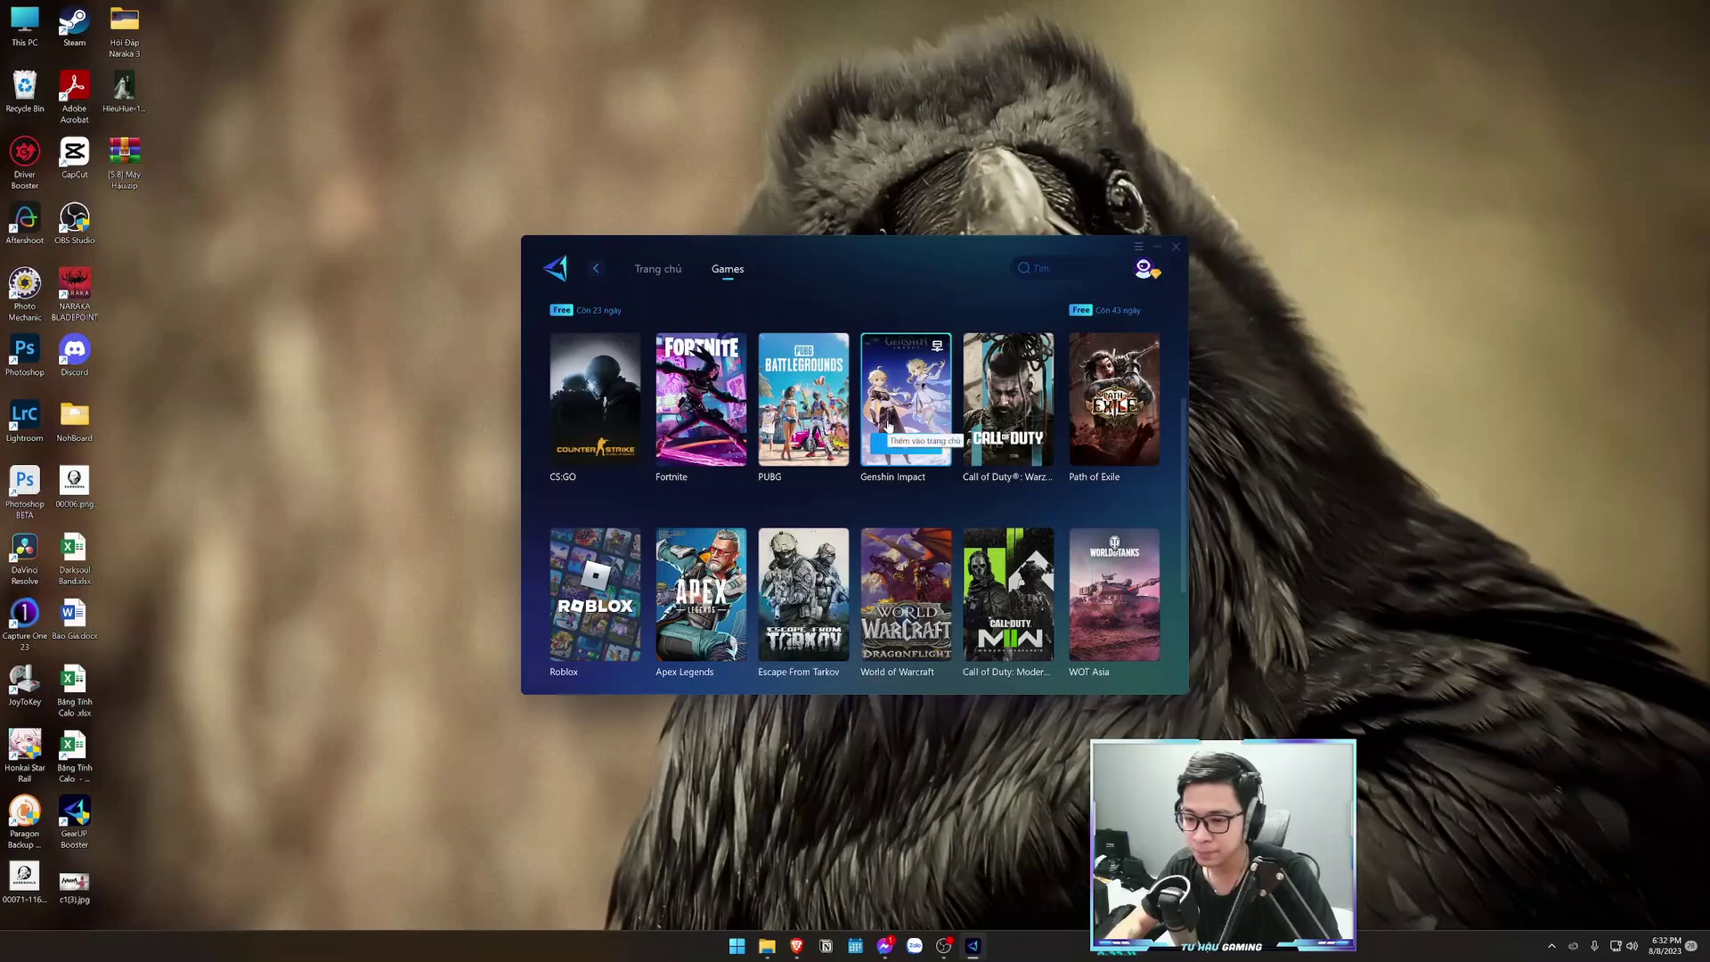
scroll(644, 428, up, 2)
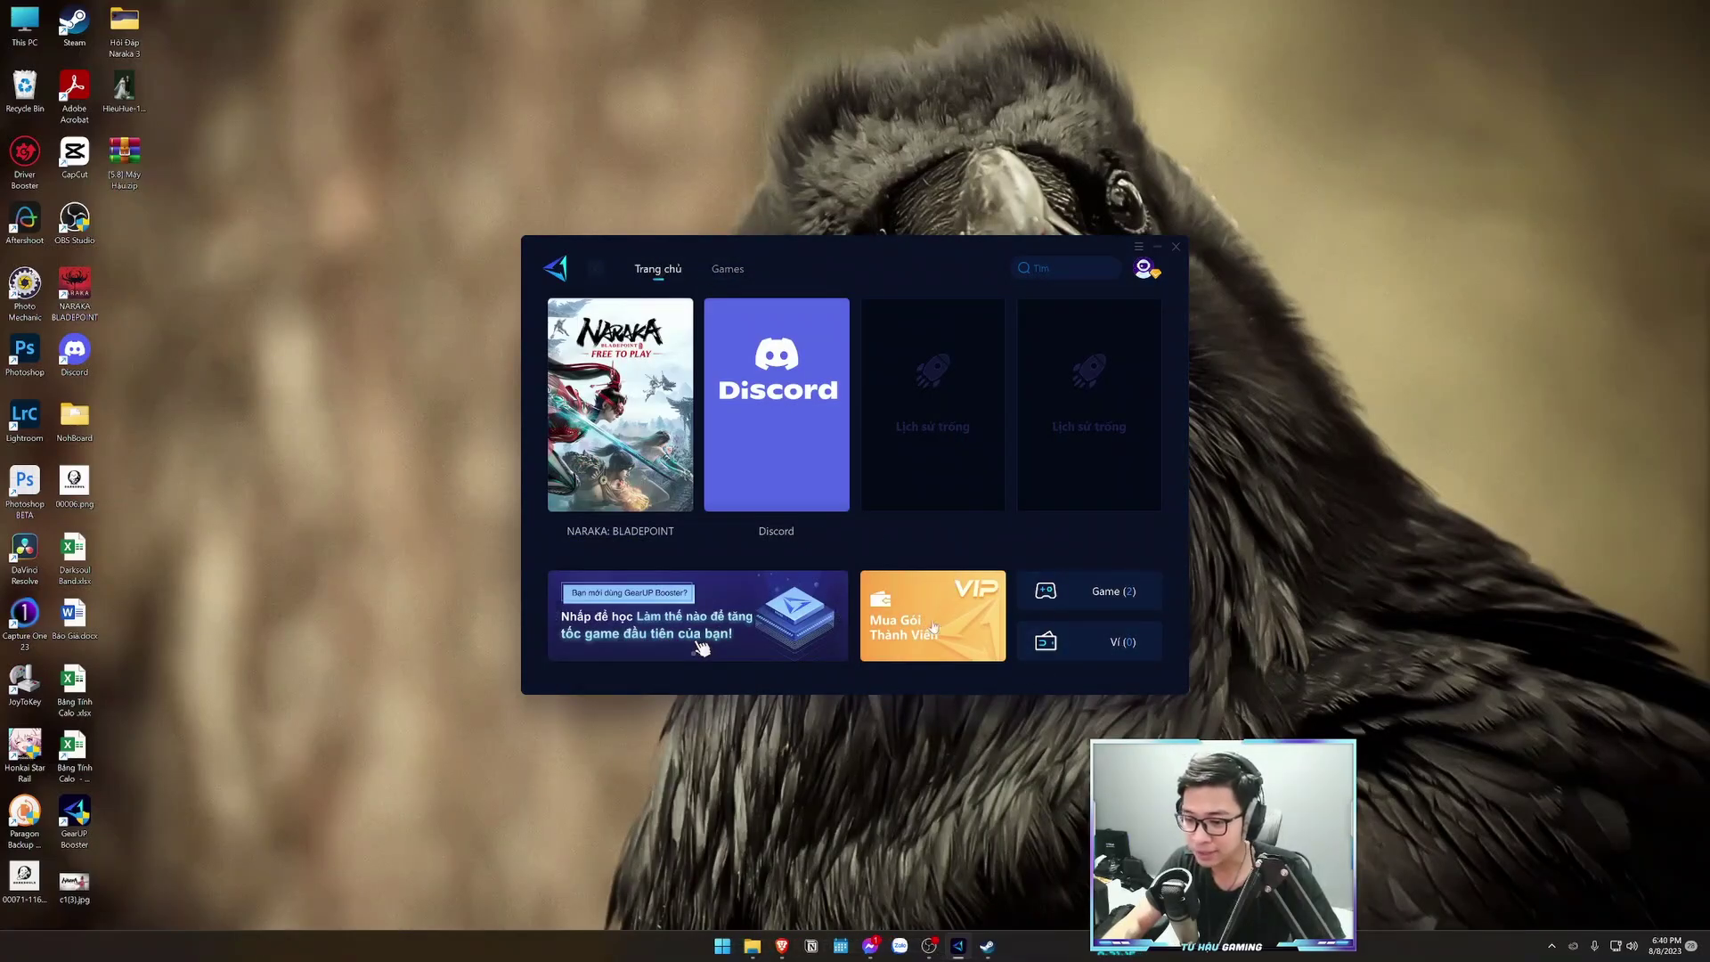
Open the VIP membership purchase options and compare the 3 Months, 12 Months and 1 Month plans
click(899, 606)
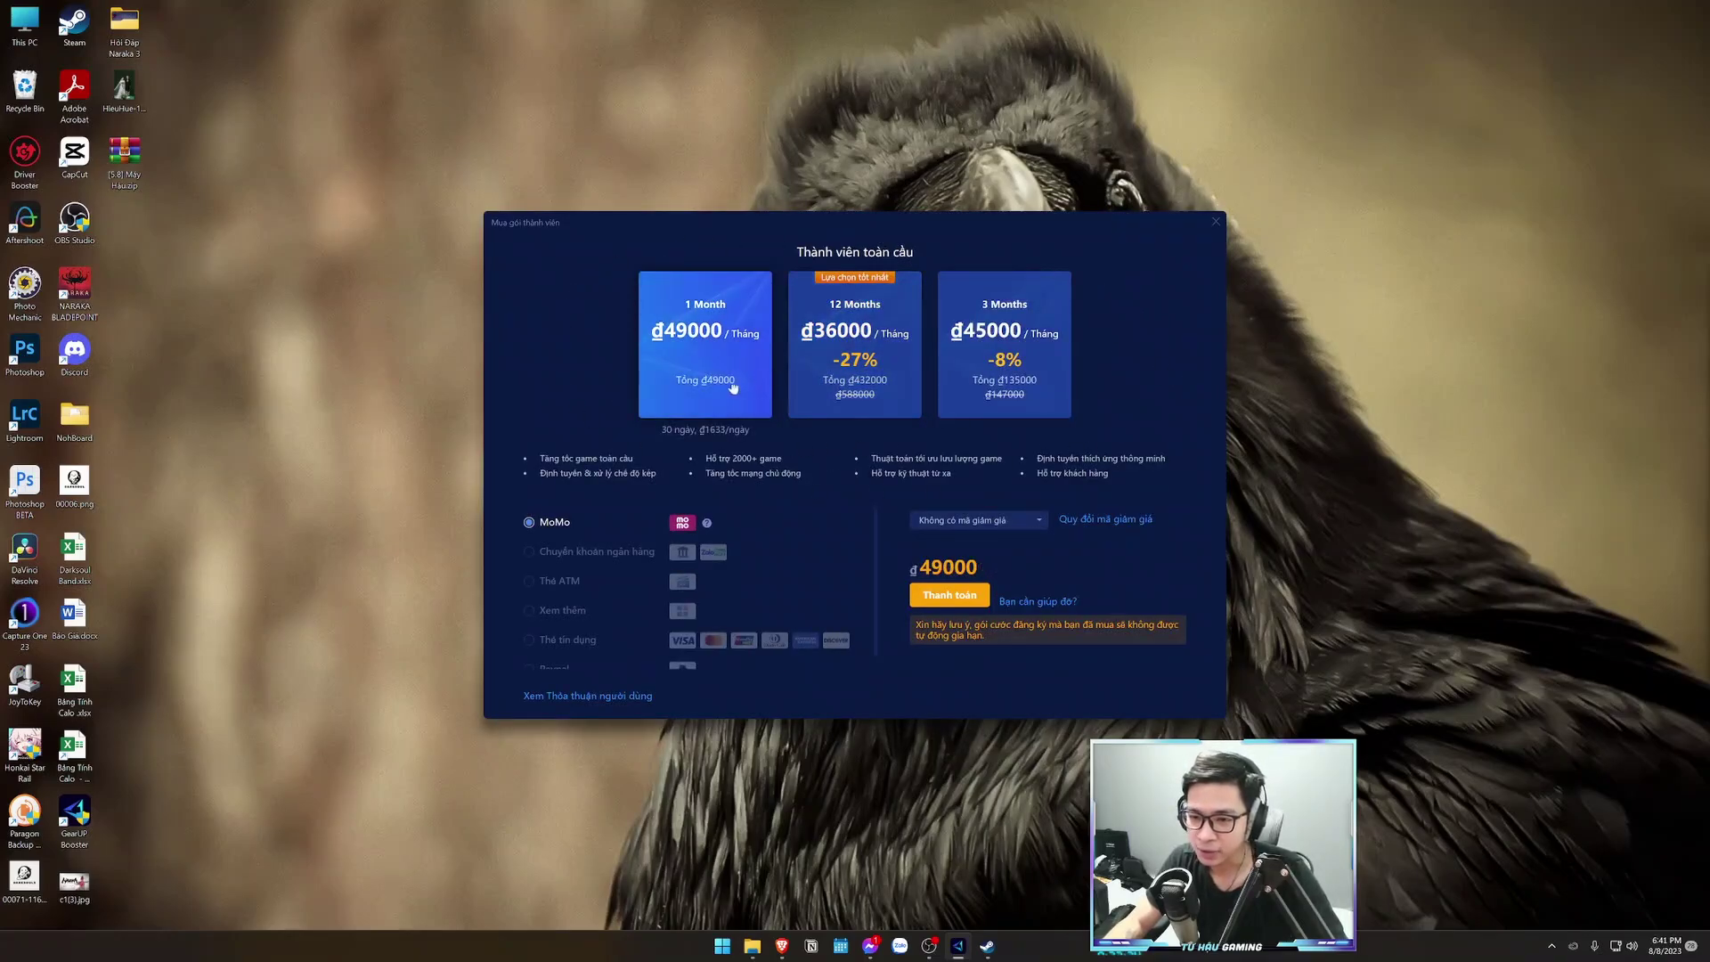
click(968, 334)
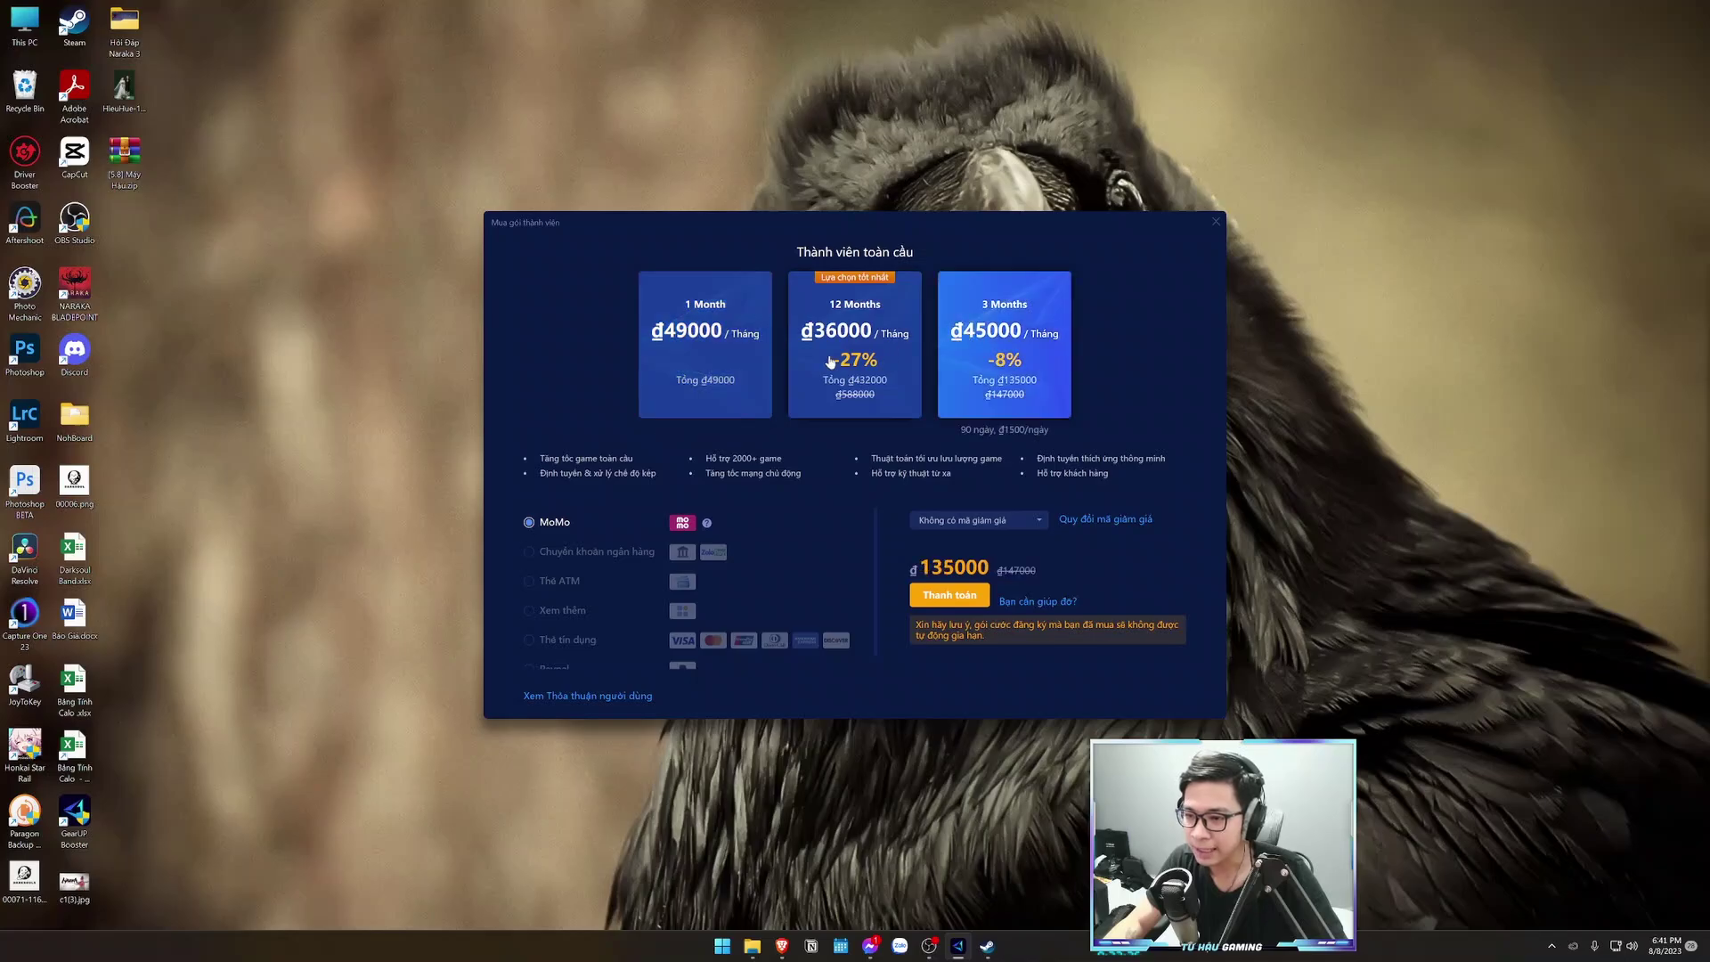
click(829, 361)
click(703, 349)
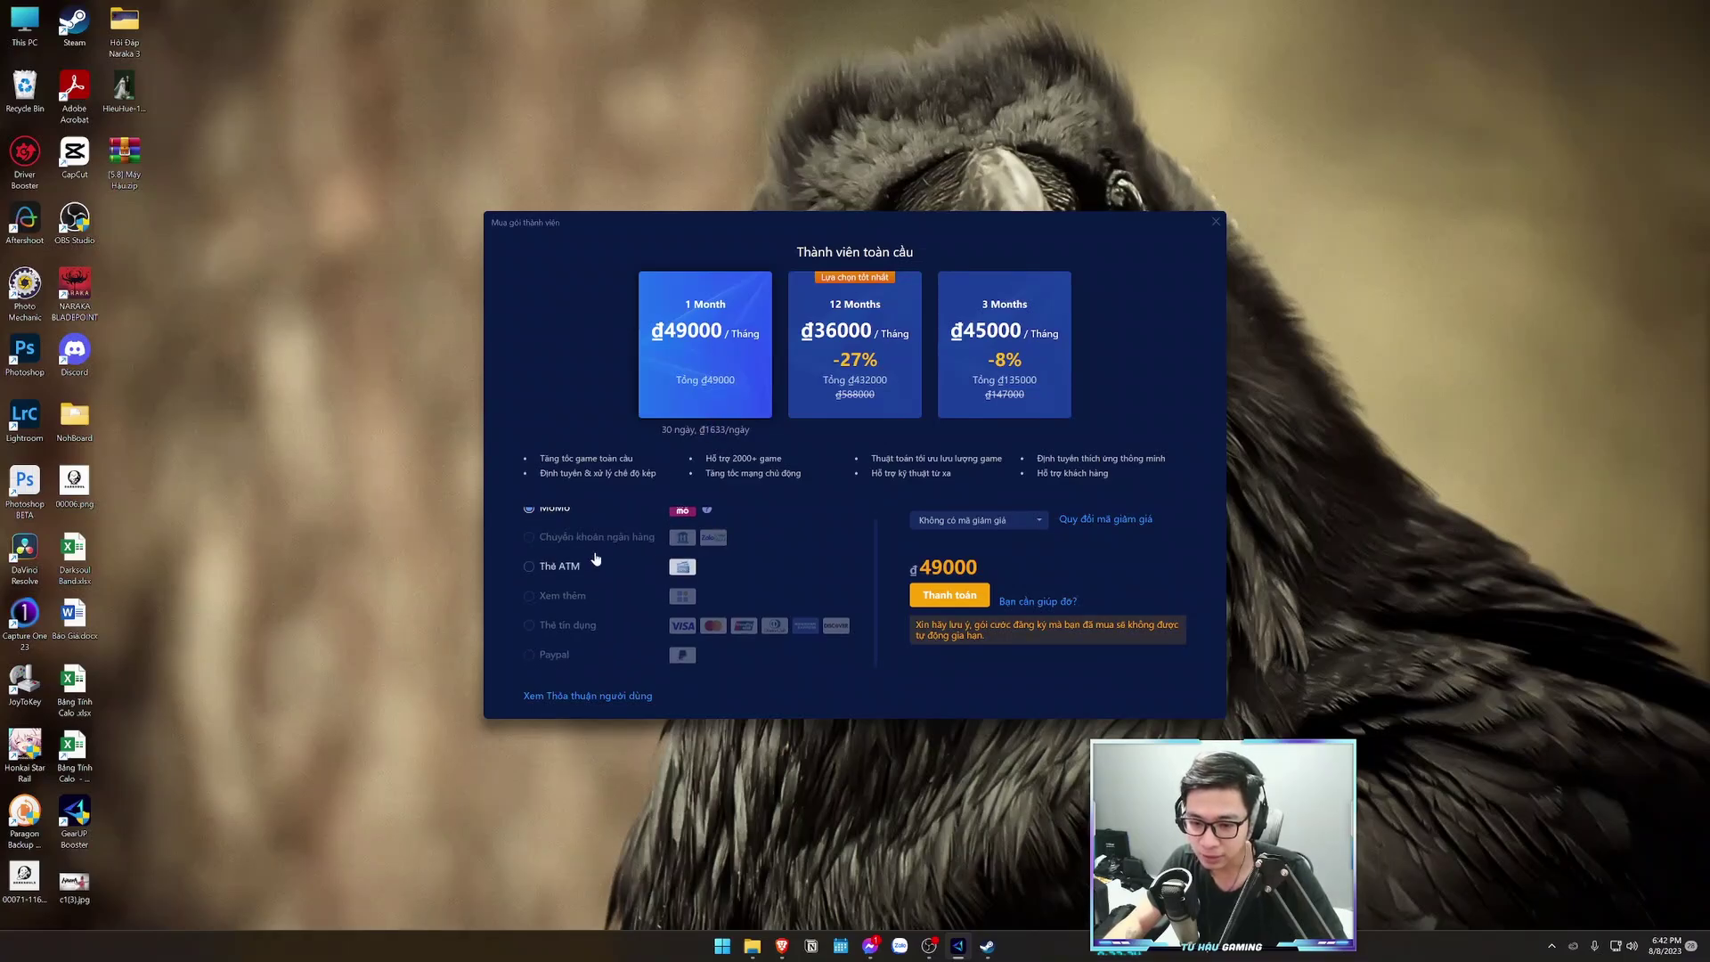
Review the available payment methods, then compare the prices of the 12 Months and 3 Months membership plans
scroll(570, 605, down, 1)
scroll(561, 570, up, 1)
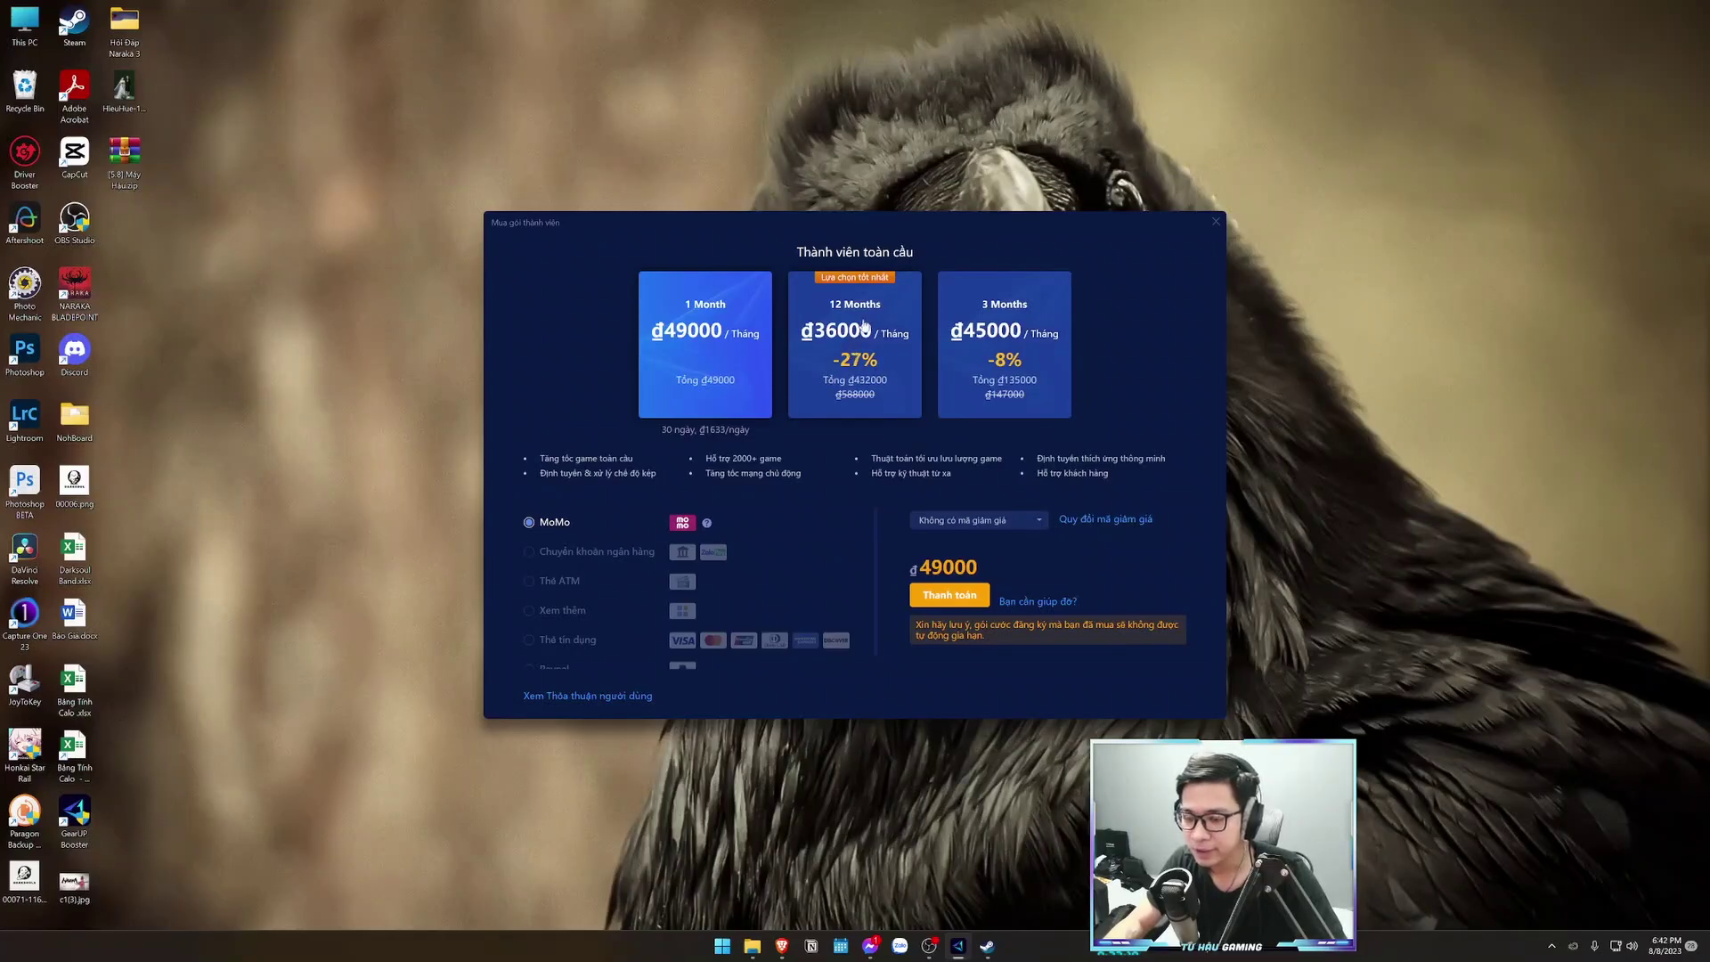
click(863, 325)
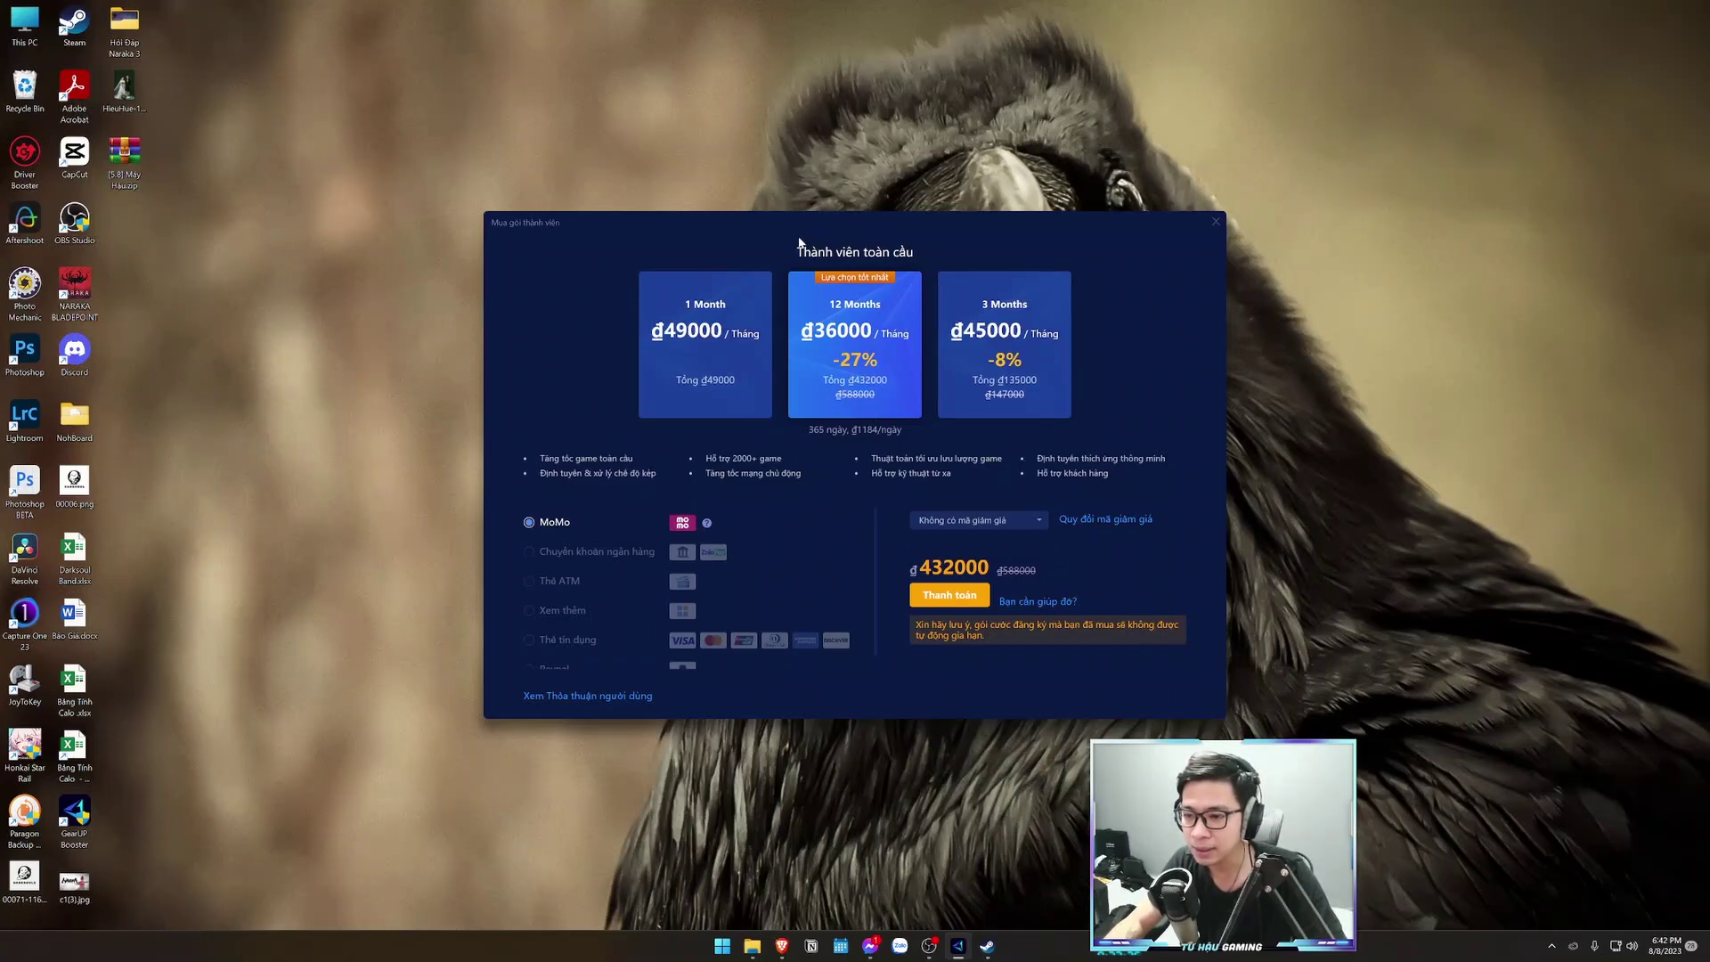
click(993, 339)
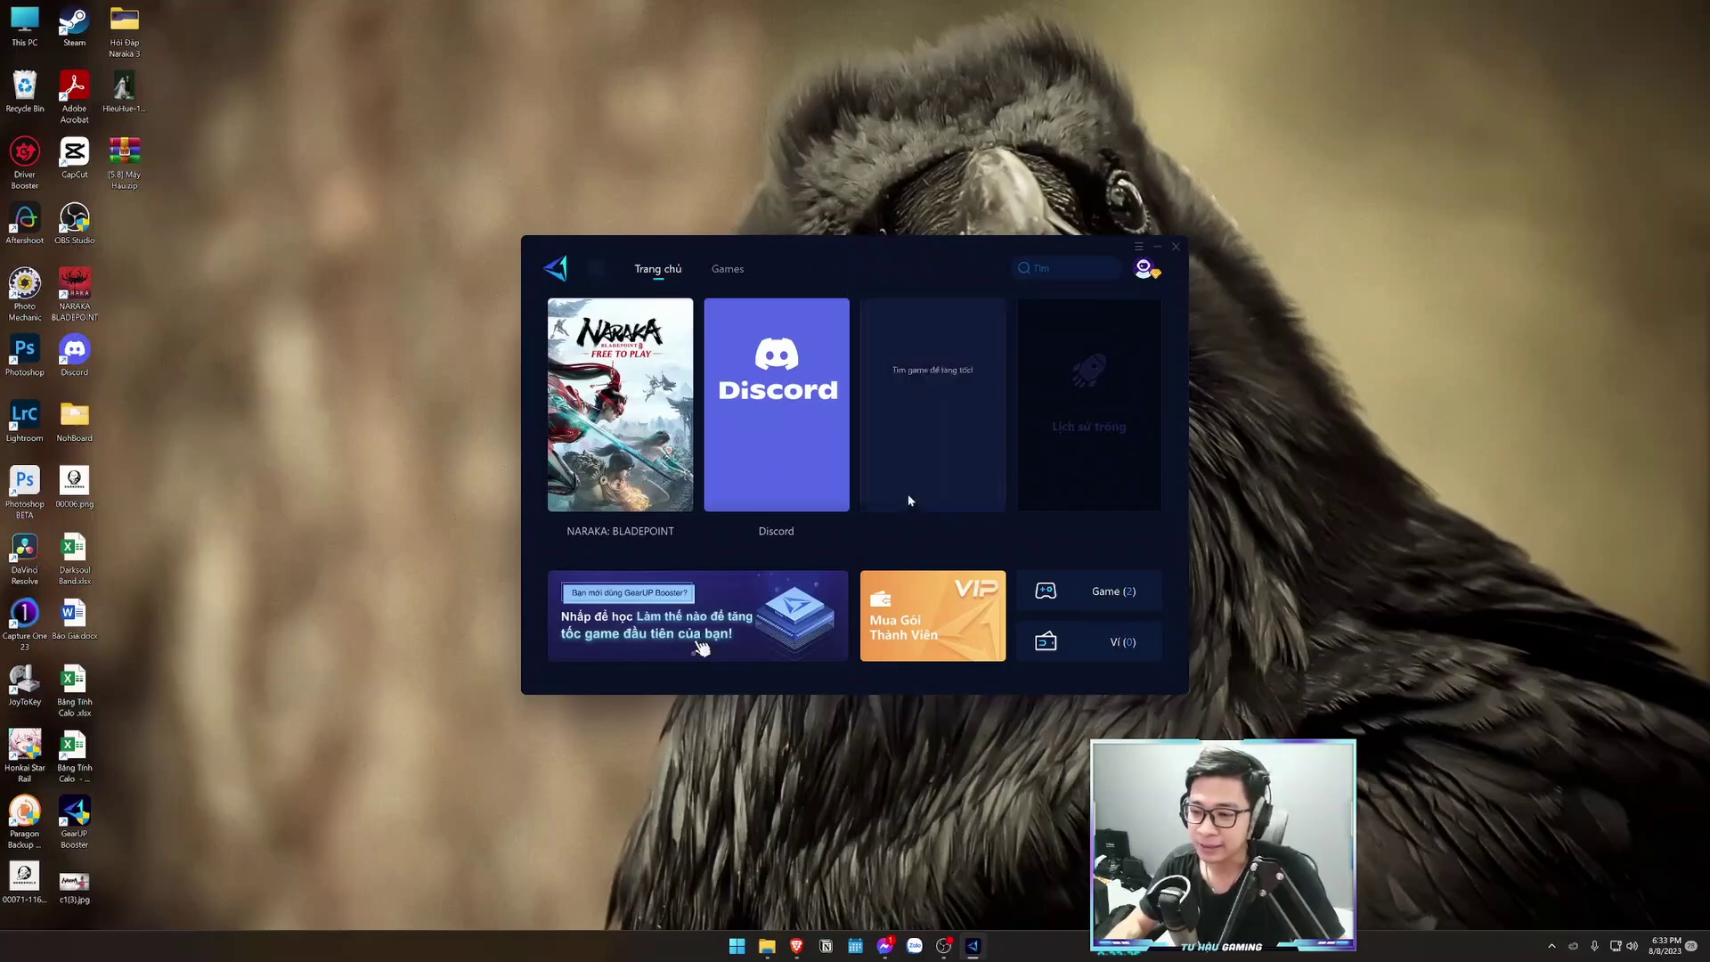
Start boosting NARAKA: BLADEPOINT on the SEA server and dismiss the explanation of the AIR adaptive routing mode
mouse_move(637, 374)
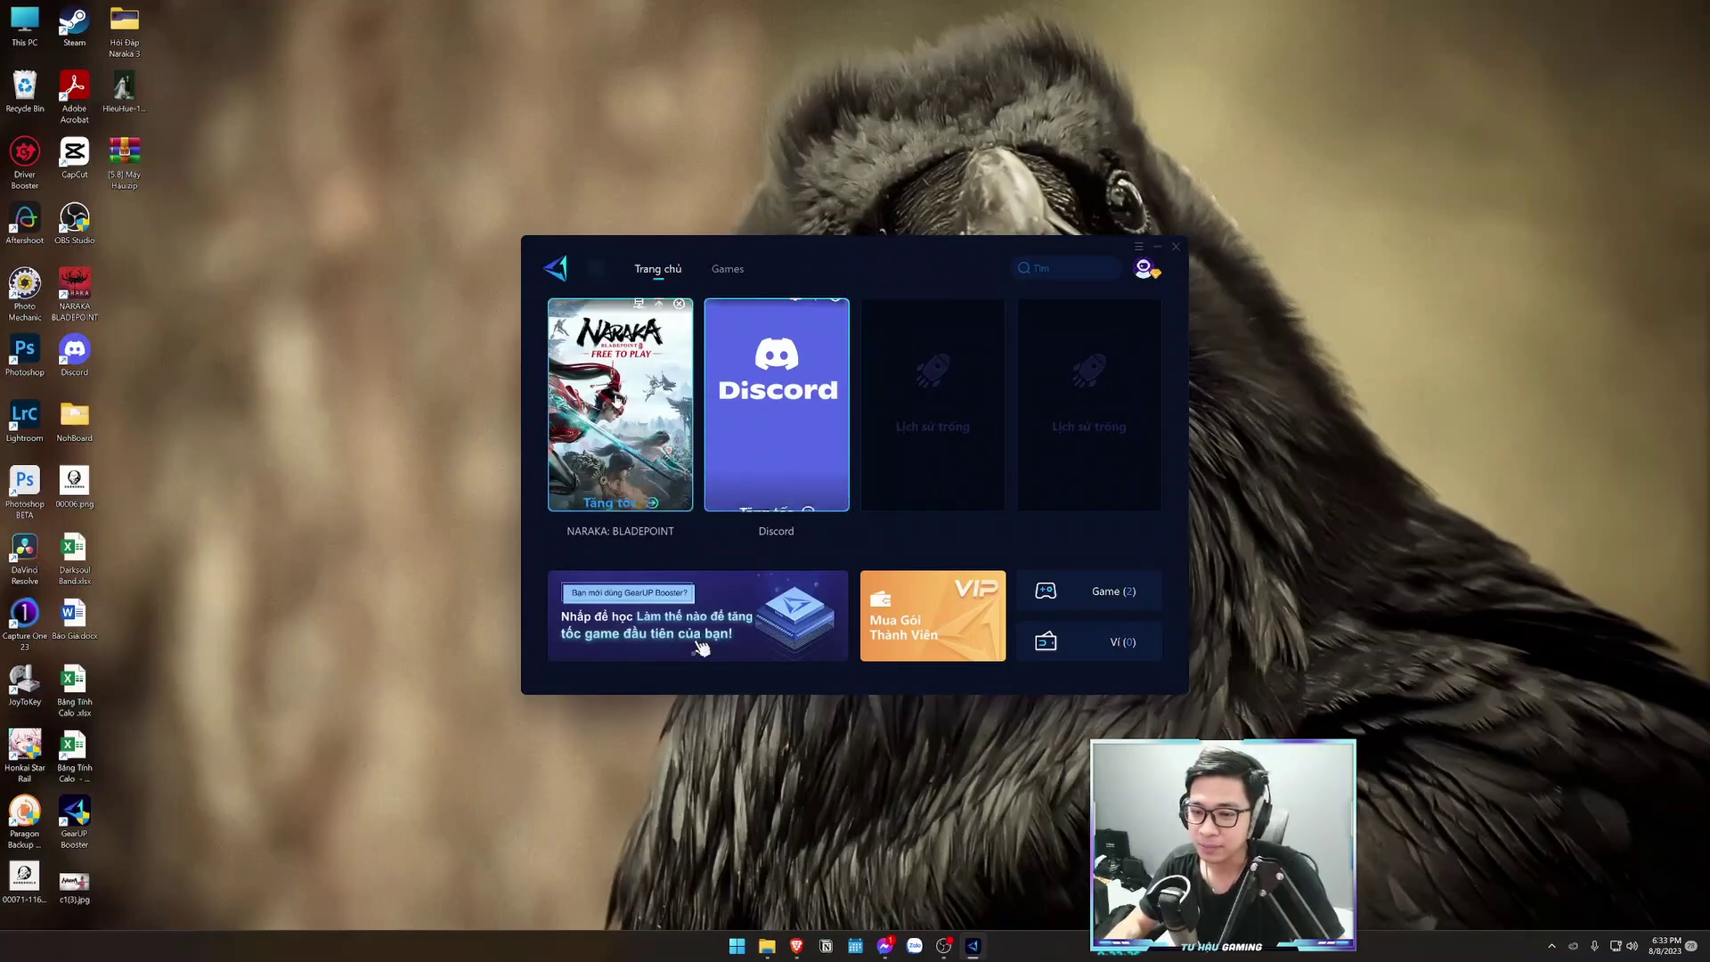
click(640, 481)
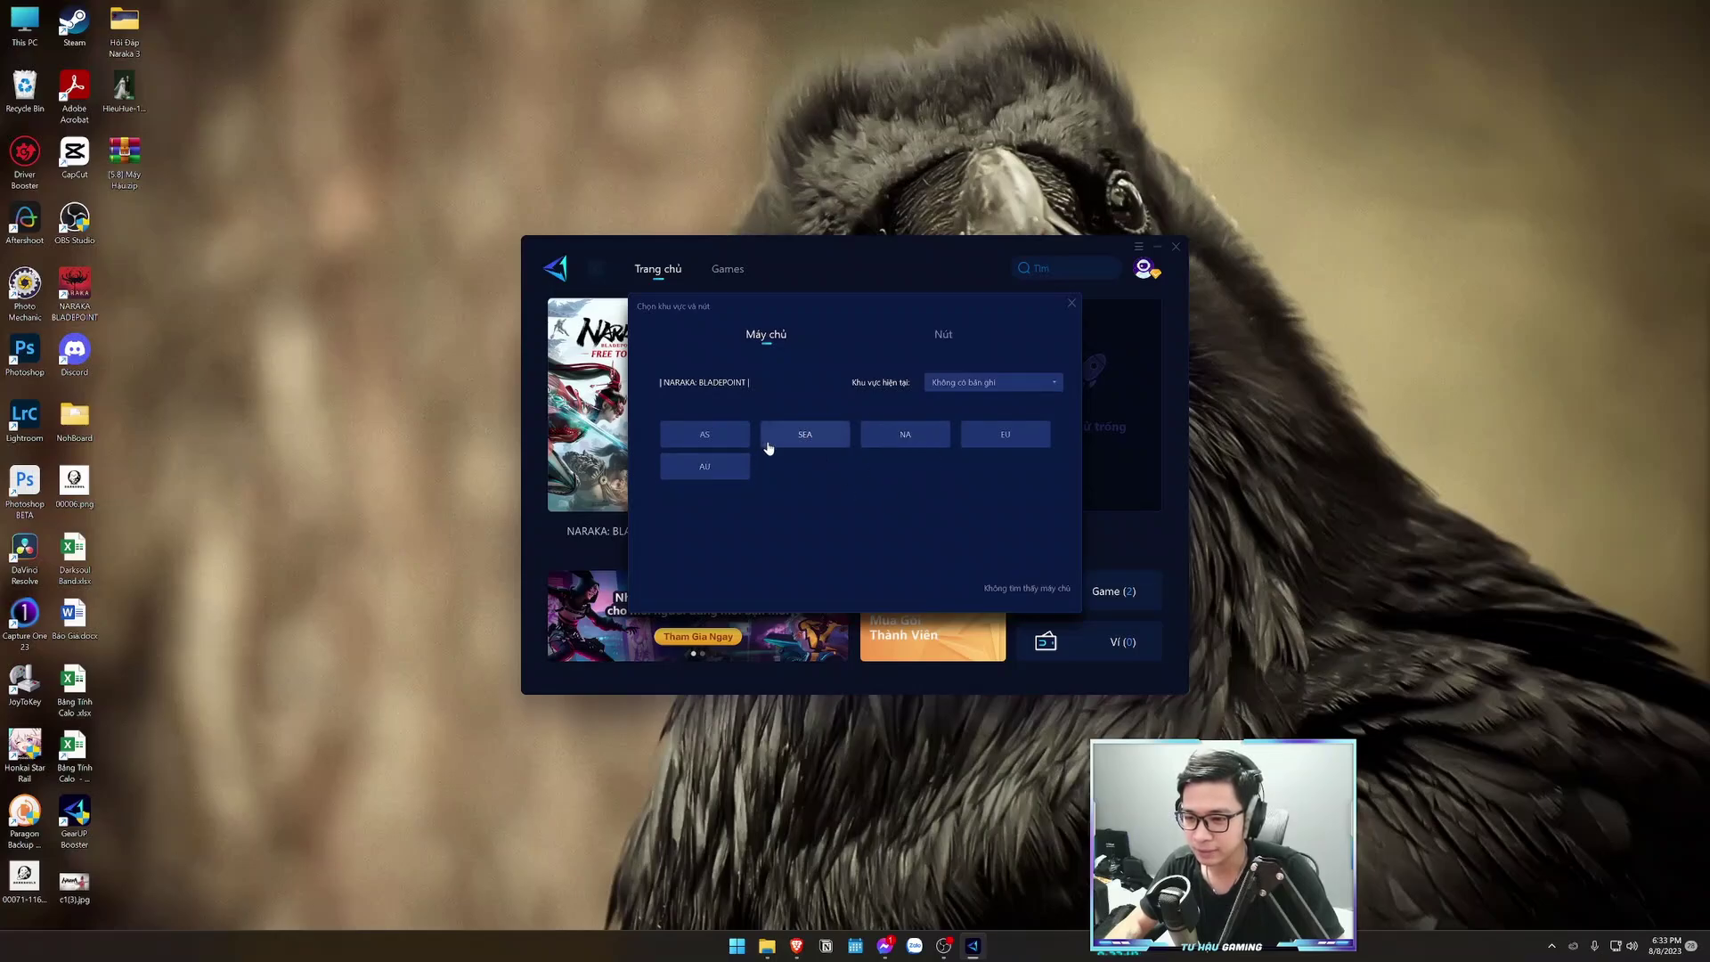
click(796, 440)
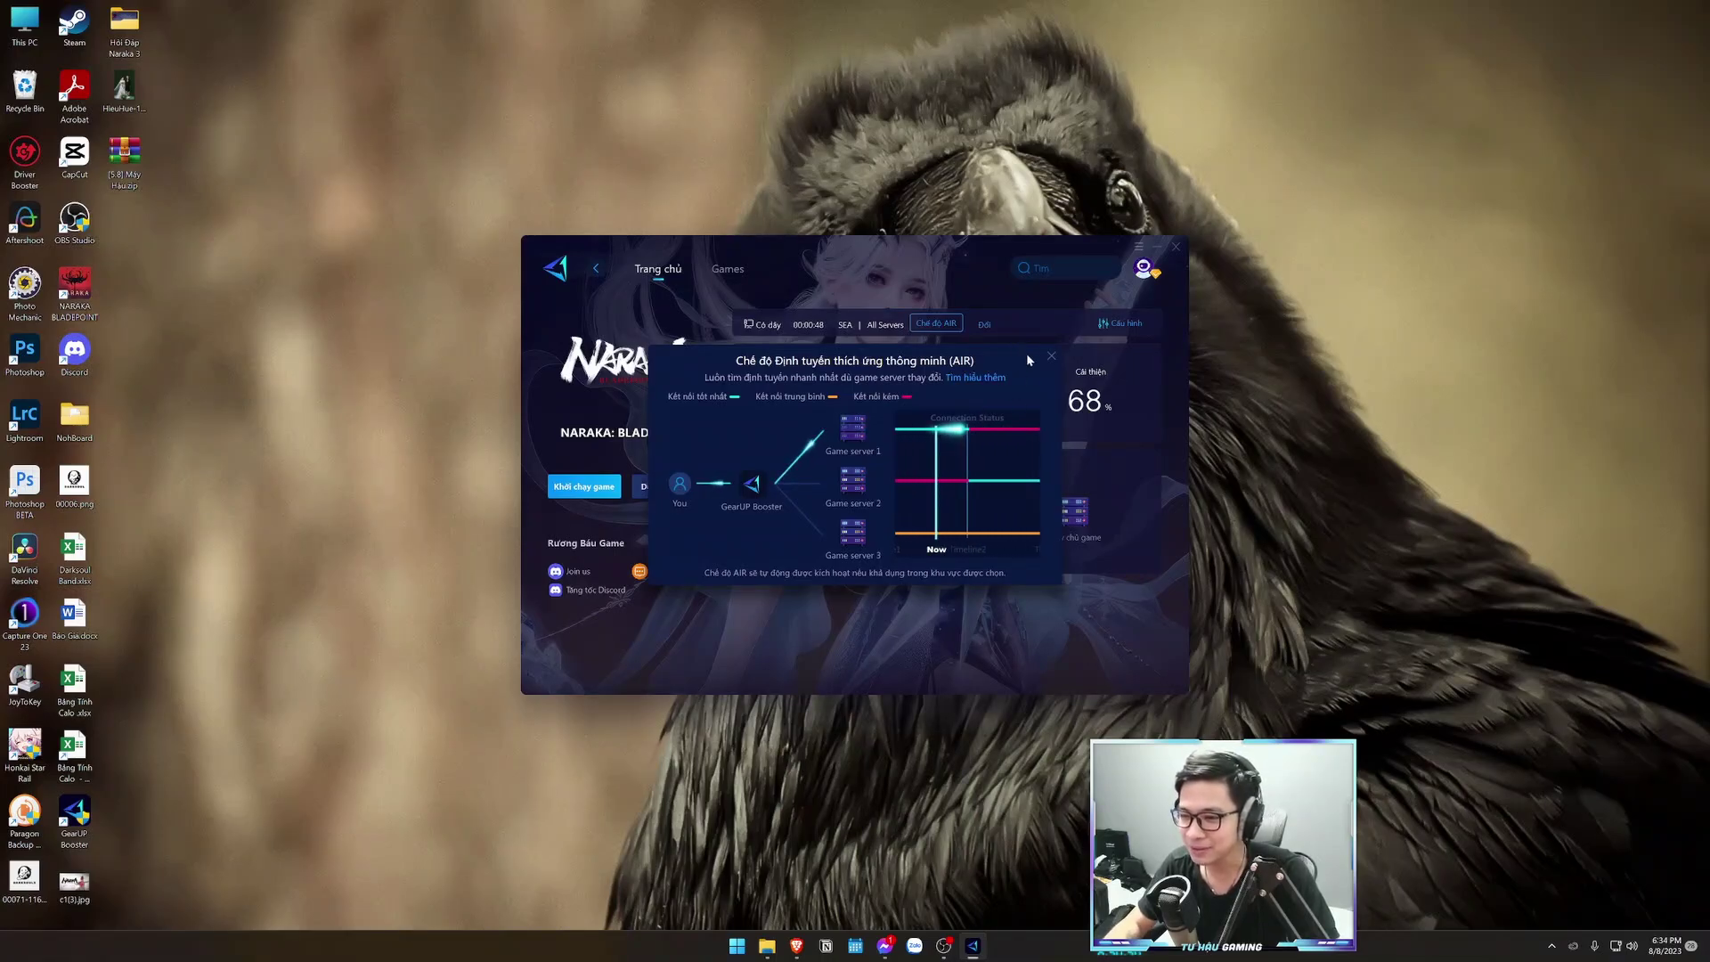
click(1051, 357)
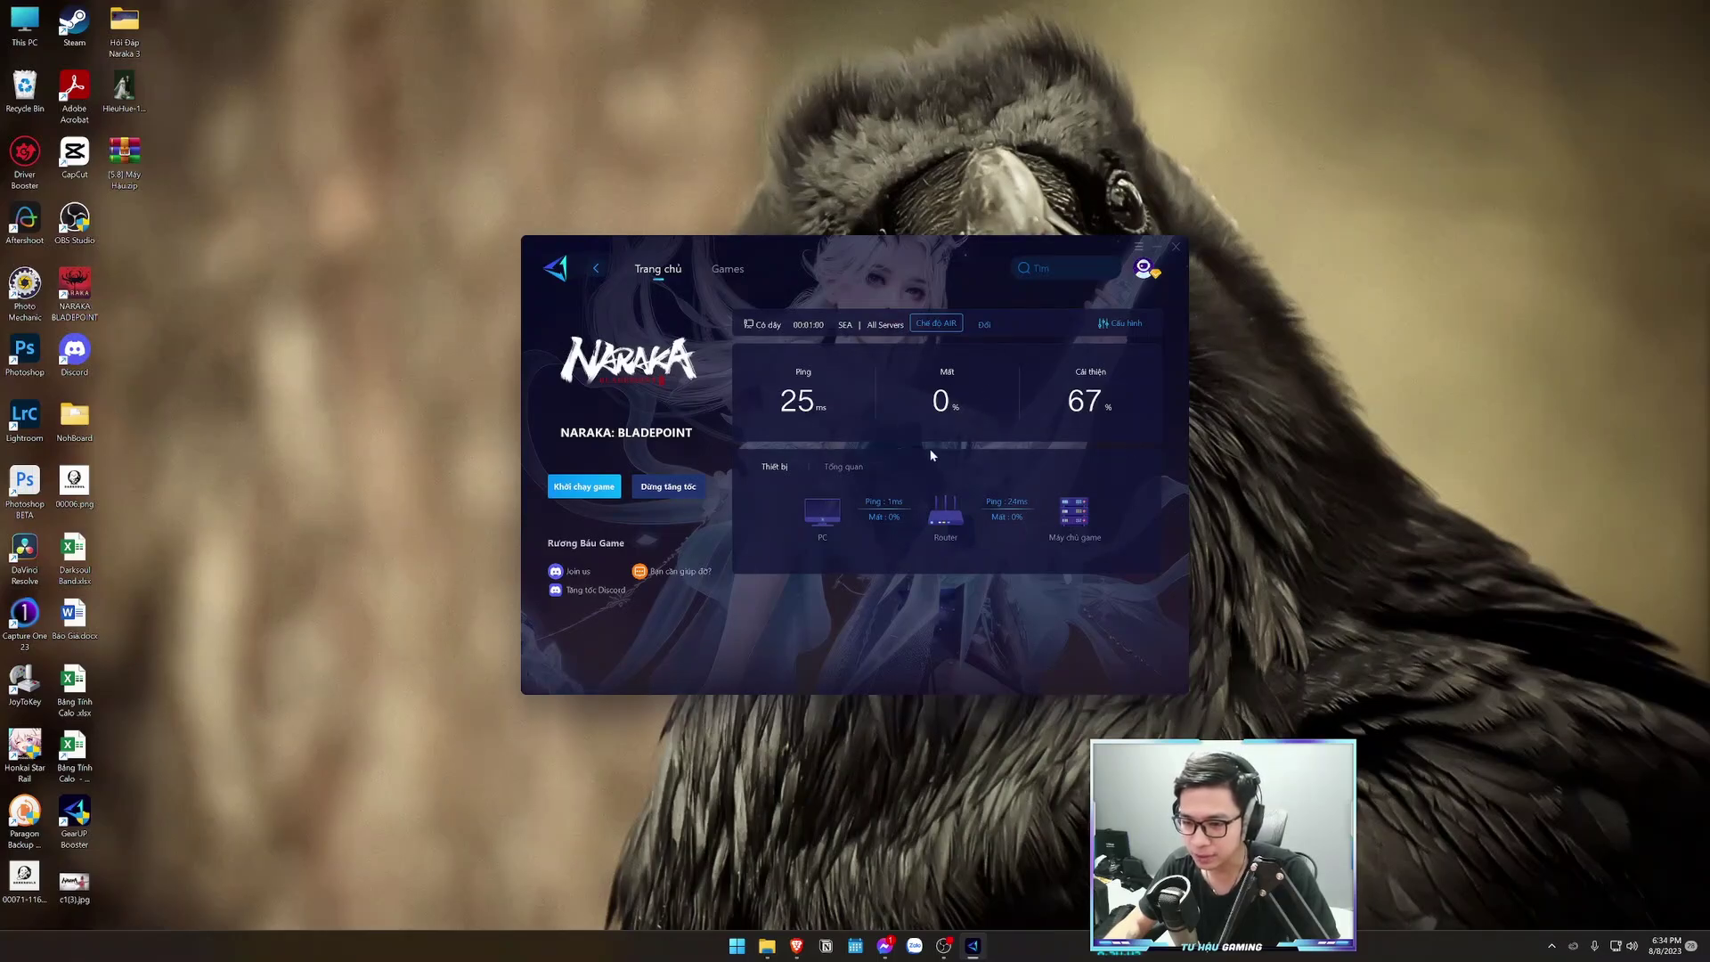
Launch NARAKA: BLADEPOINT from the booster, dismiss the game notice, and enter the game on the SEA server
click(584, 486)
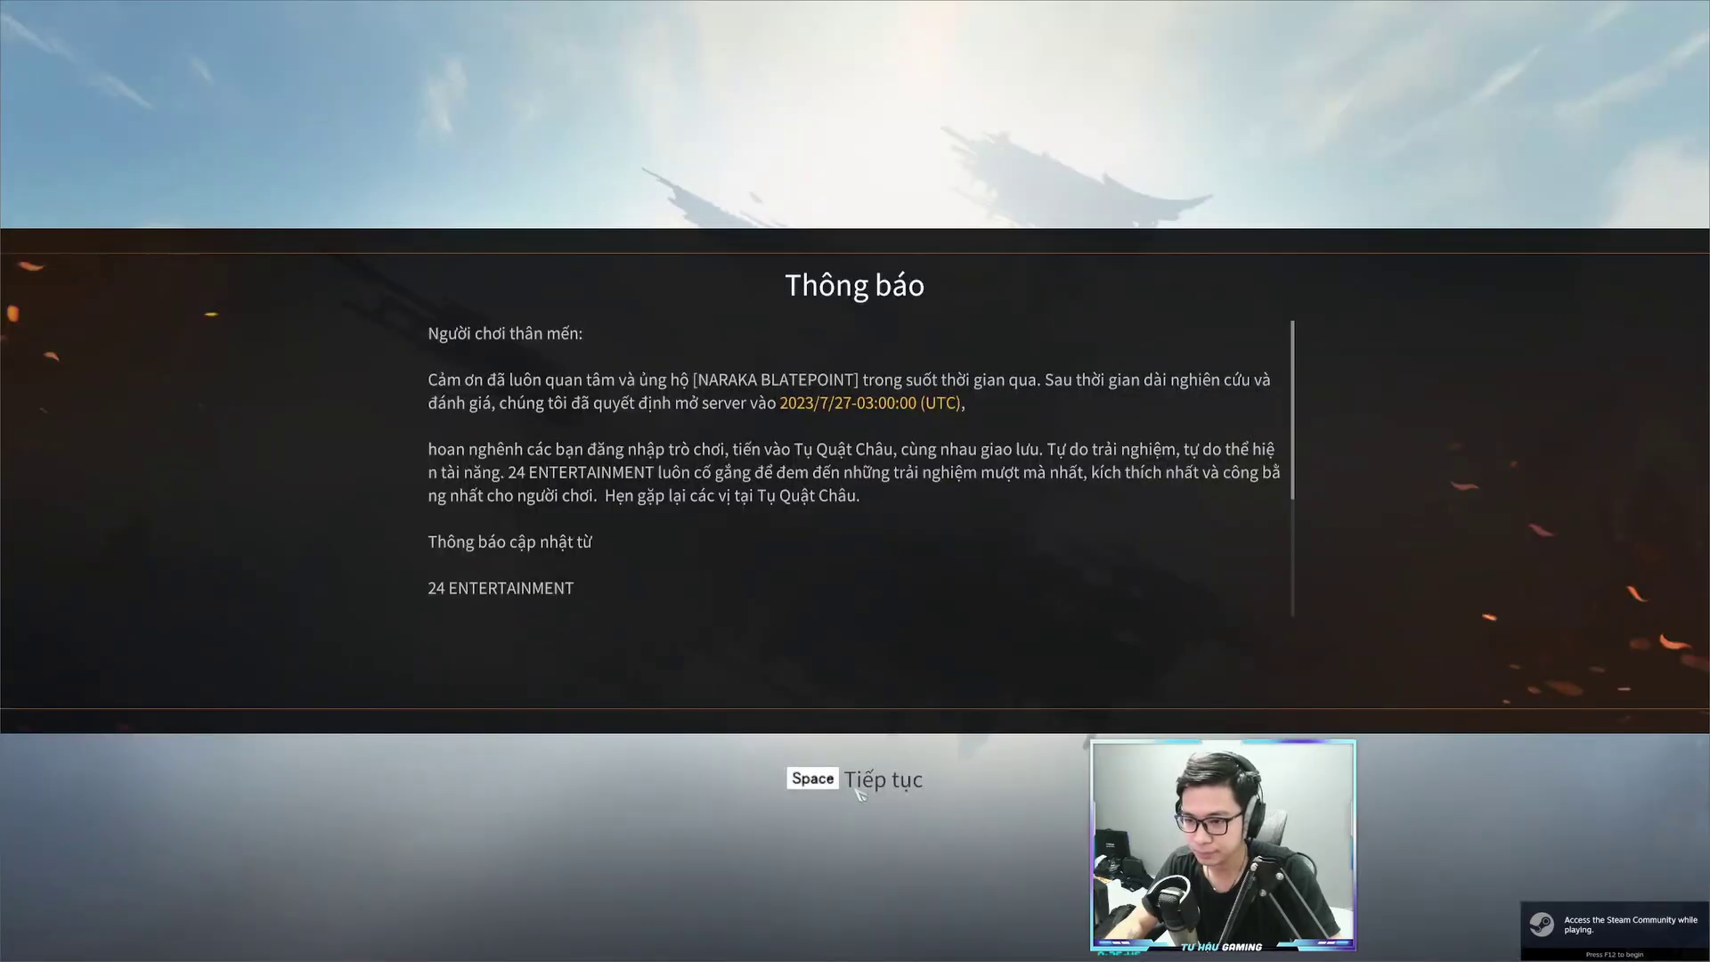
click(857, 791)
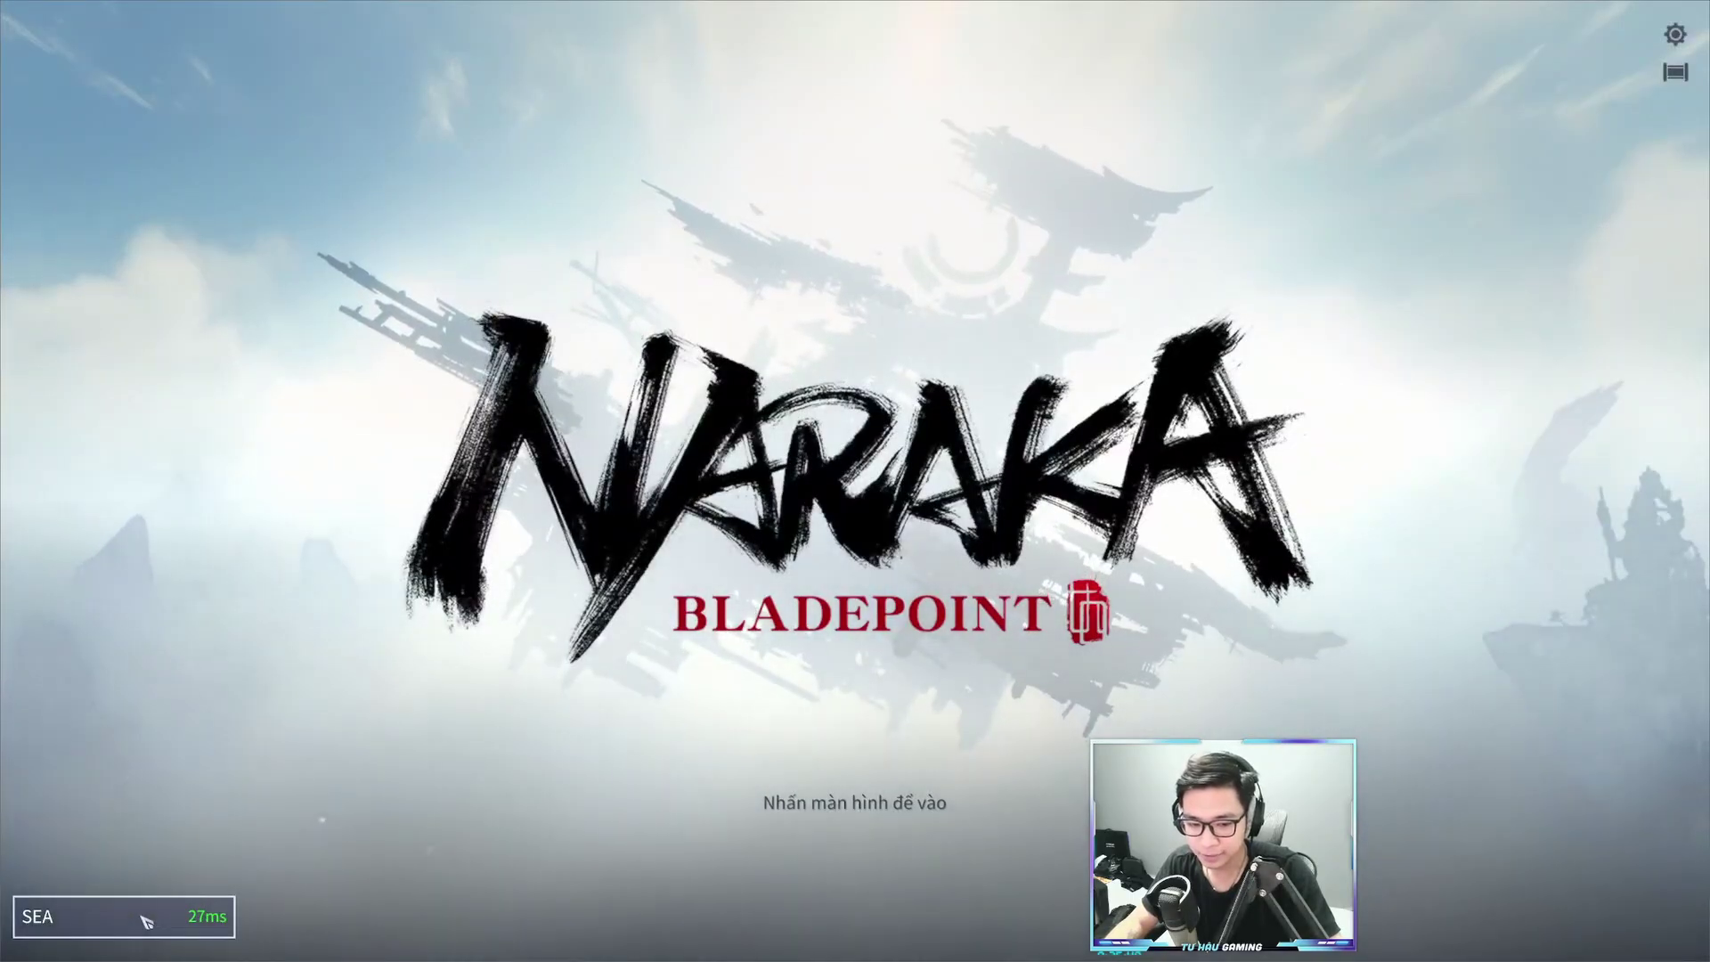
click(208, 927)
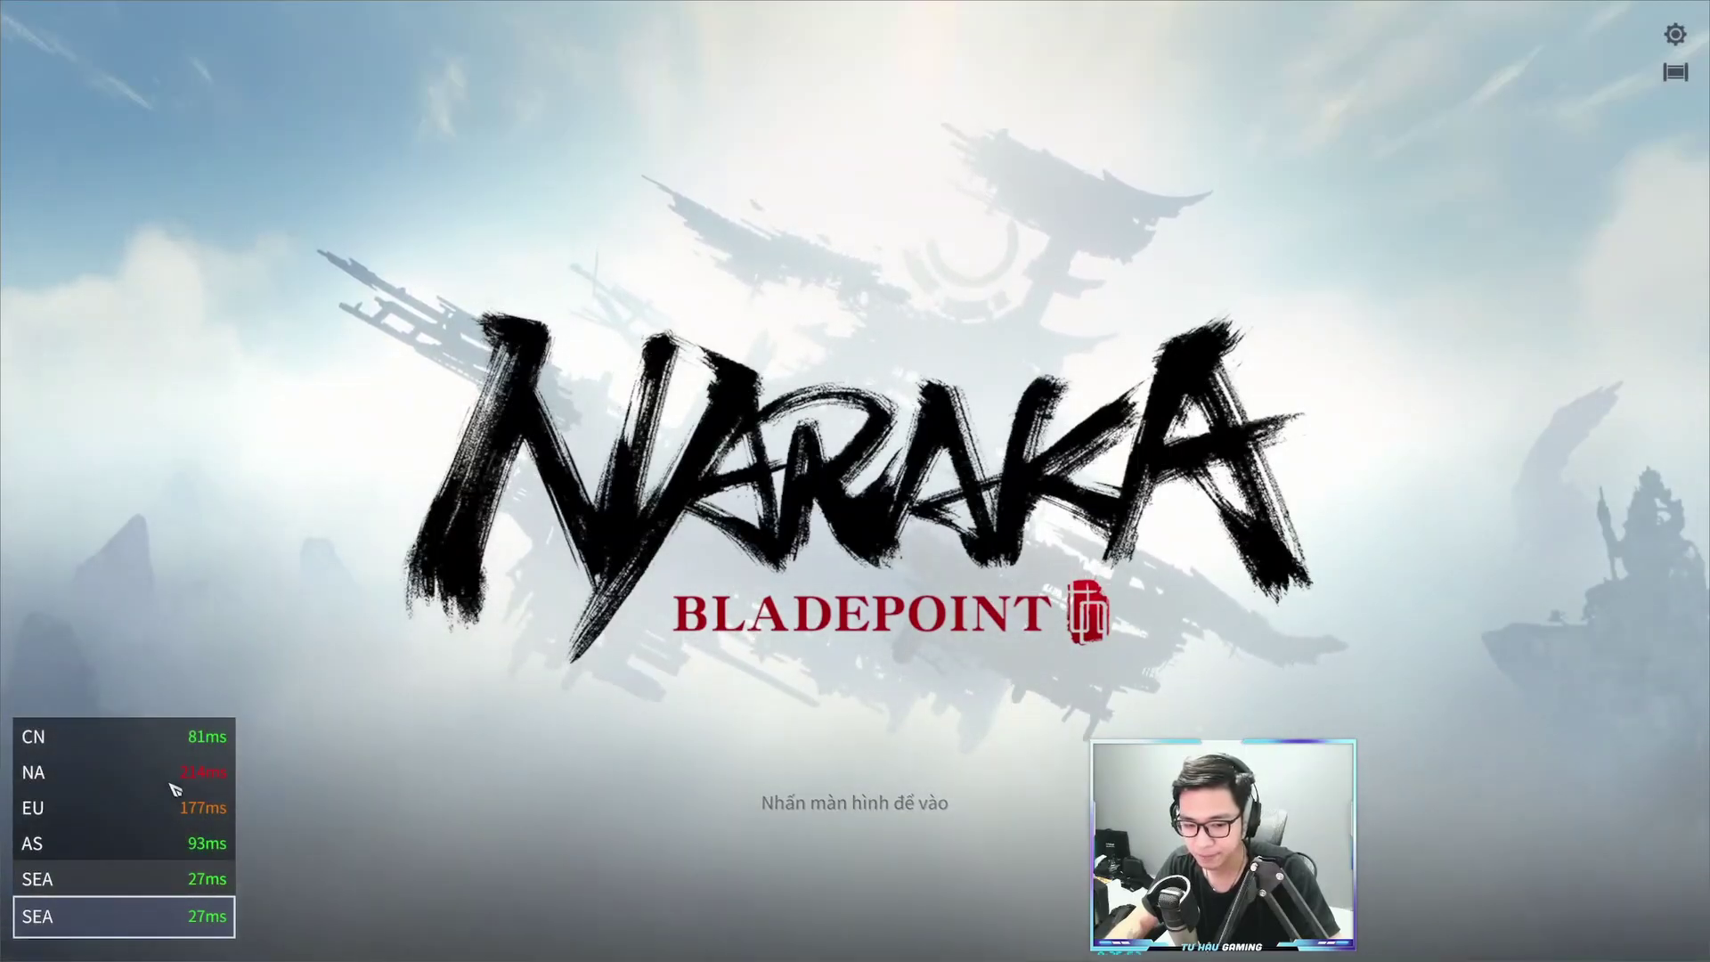
click(149, 883)
click(912, 798)
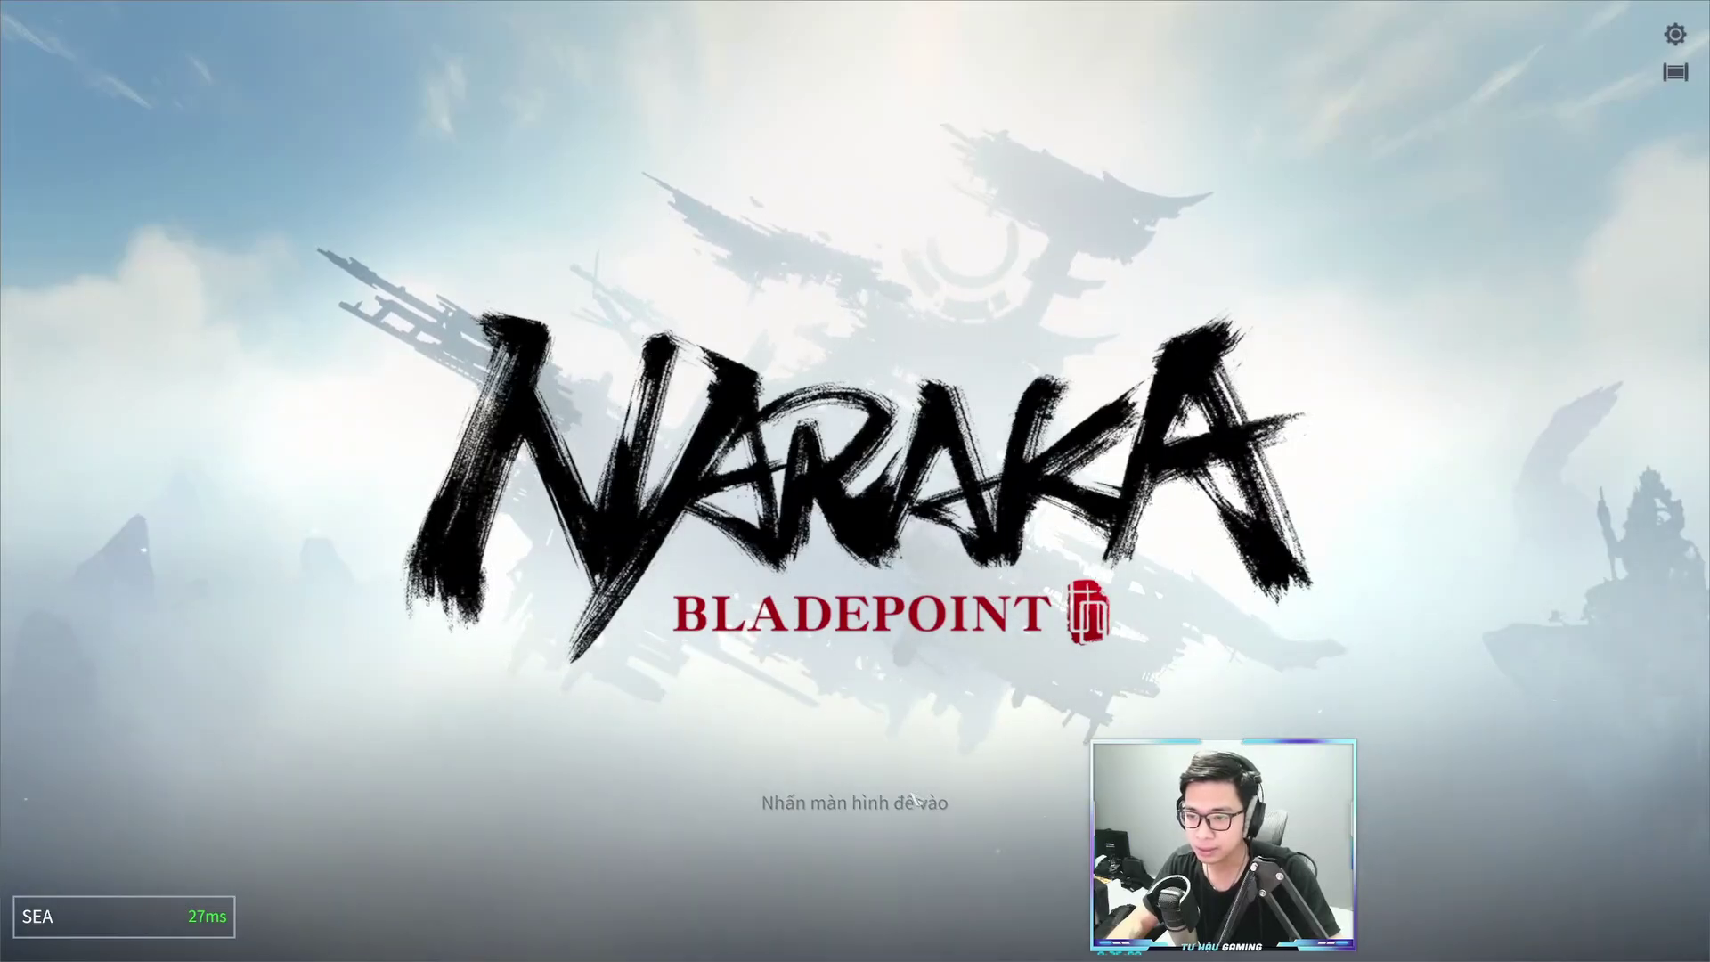
click(917, 801)
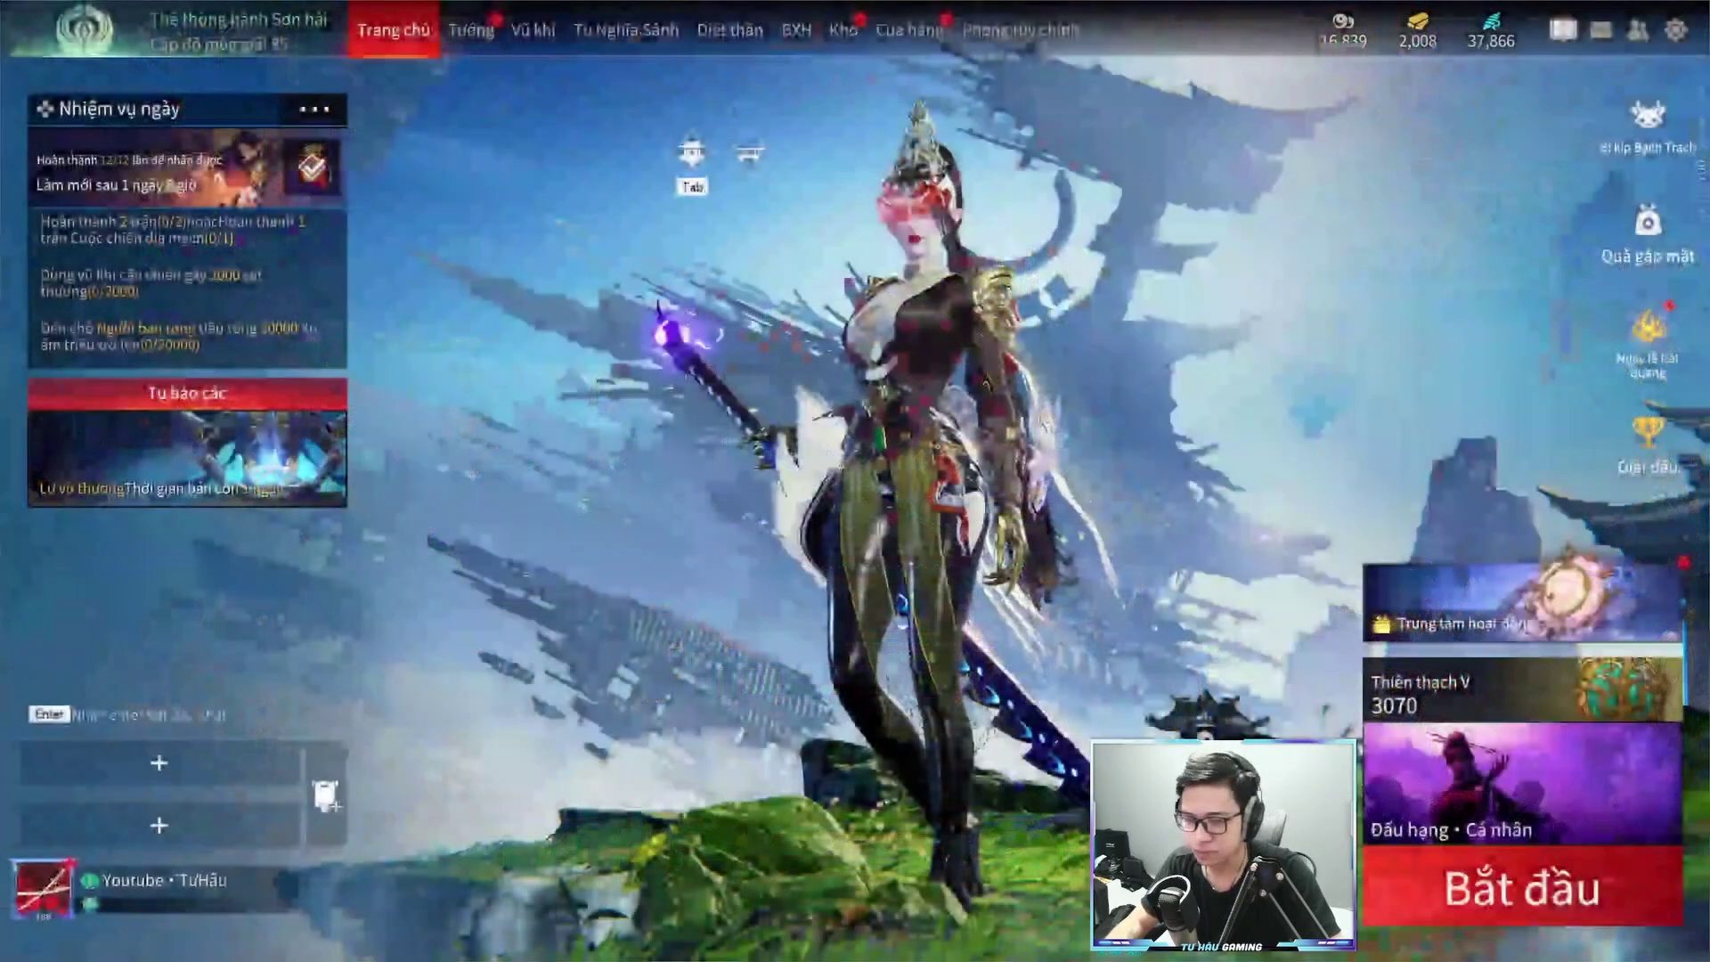
Choose the free practice mode in the Luyện tập category and start the training session
click(1515, 802)
click(801, 192)
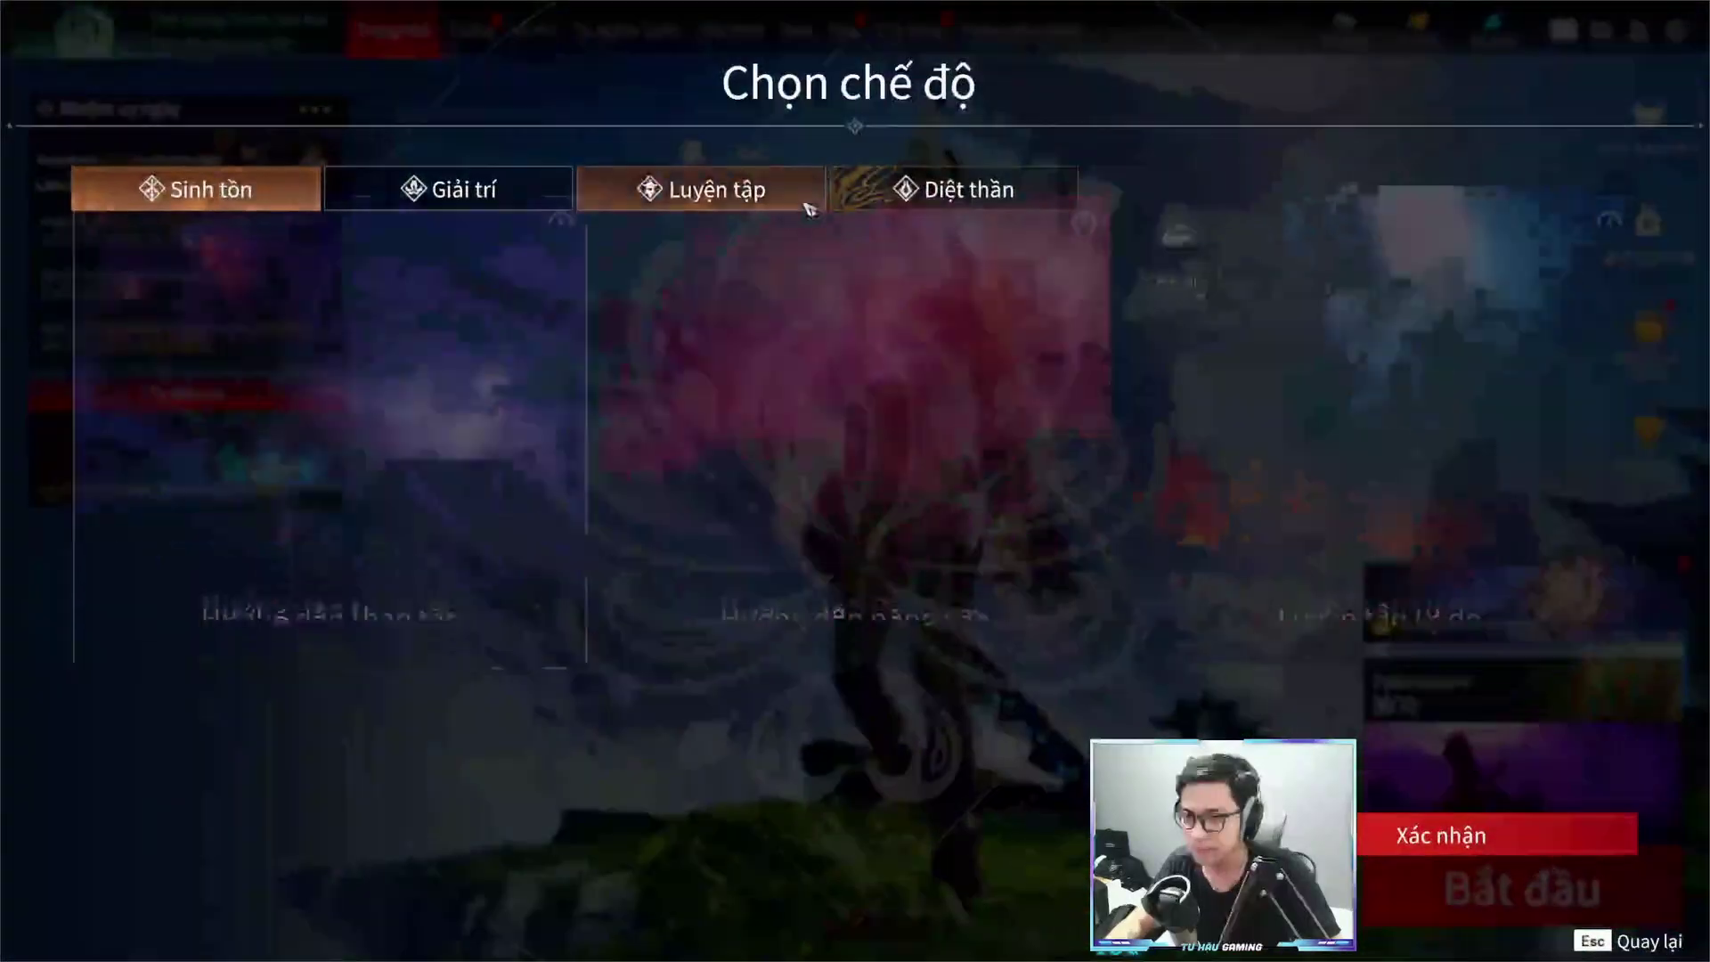
click(1389, 579)
click(1407, 837)
click(1514, 886)
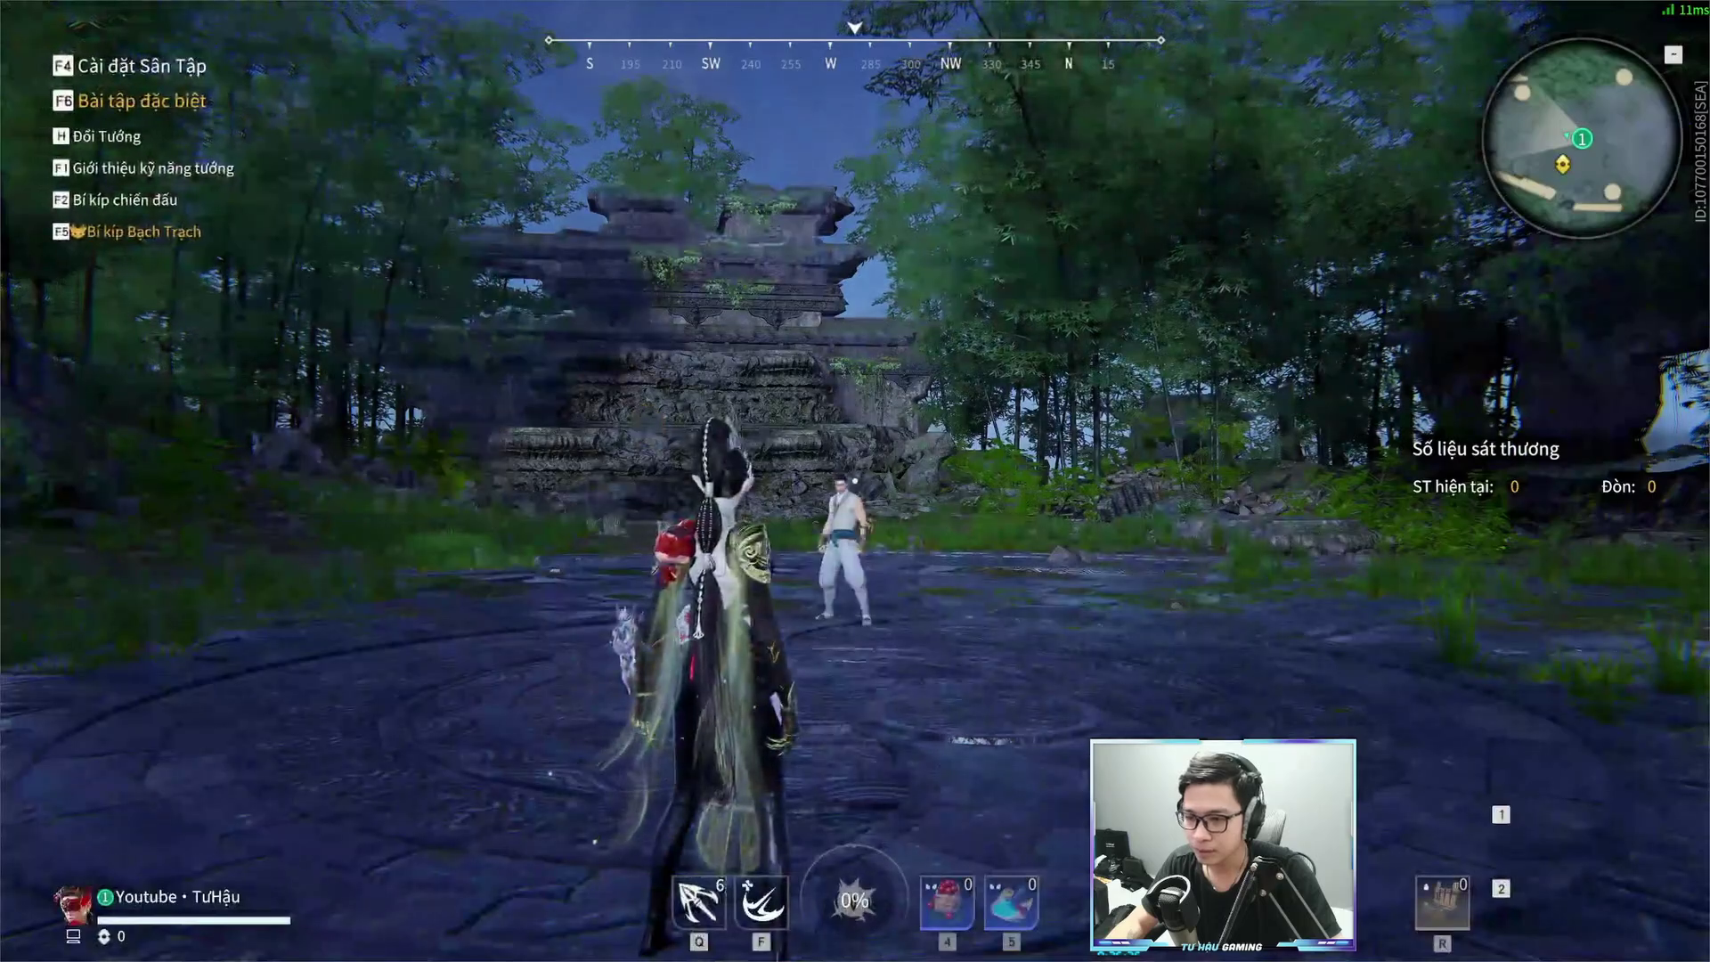
Move around the training ground to the Người bán rong merchant and take the free Đại đao weapon
key(s)
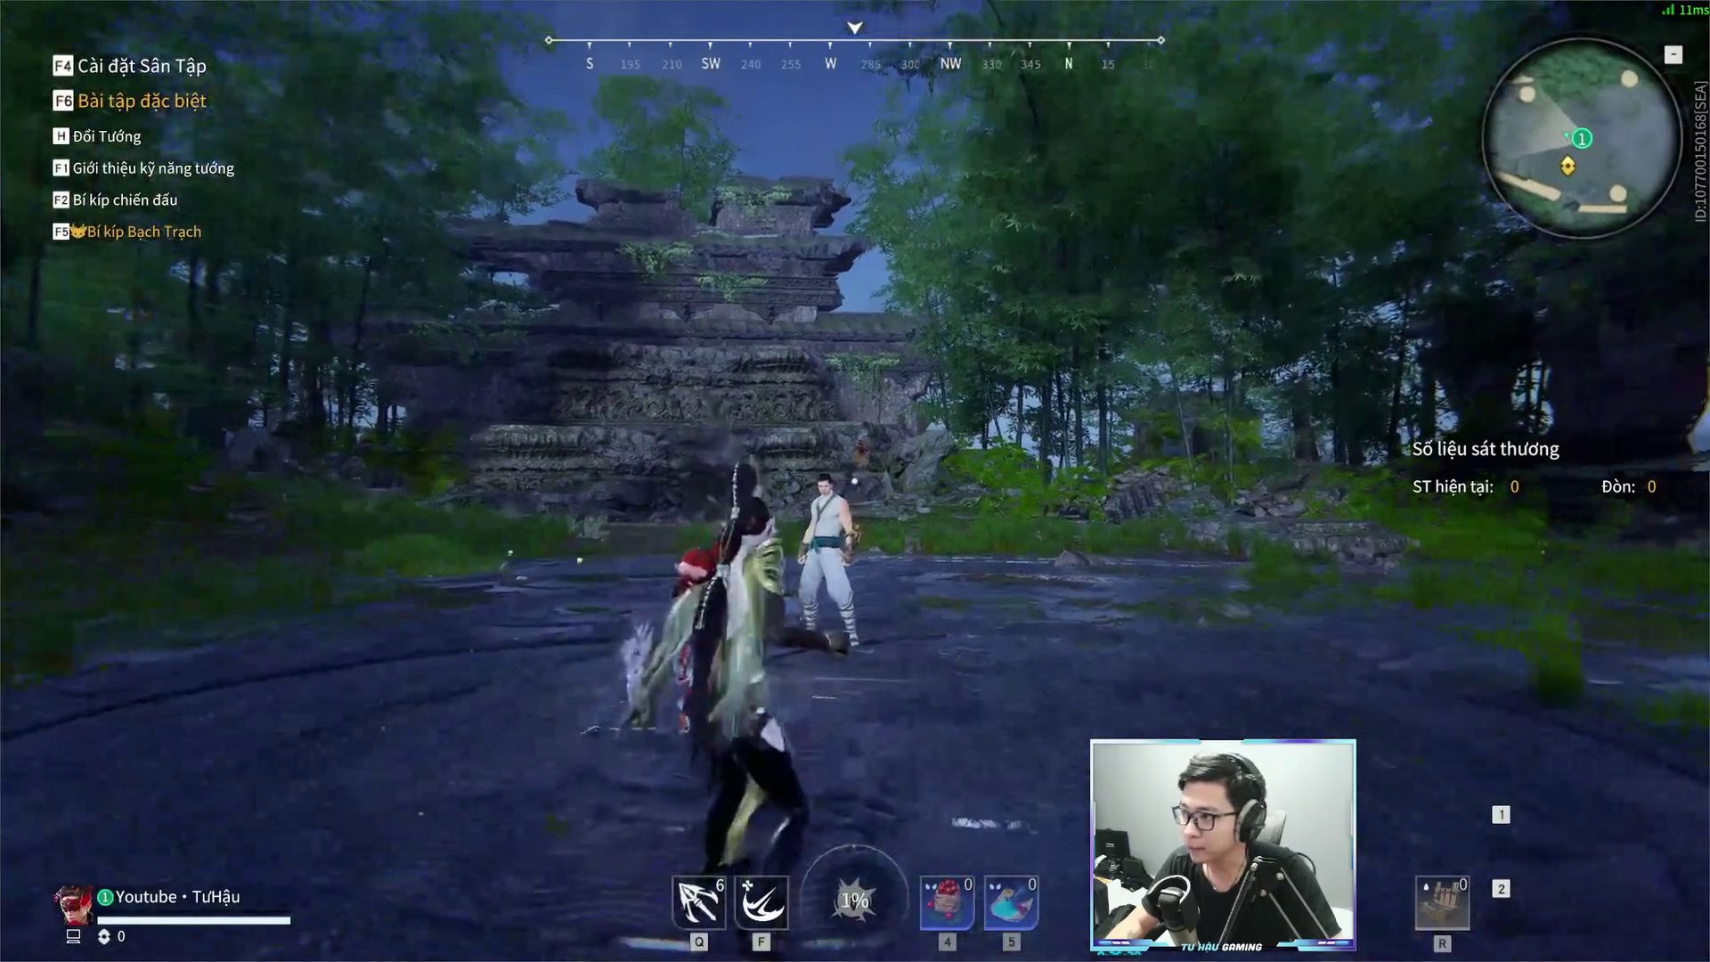
key(w)
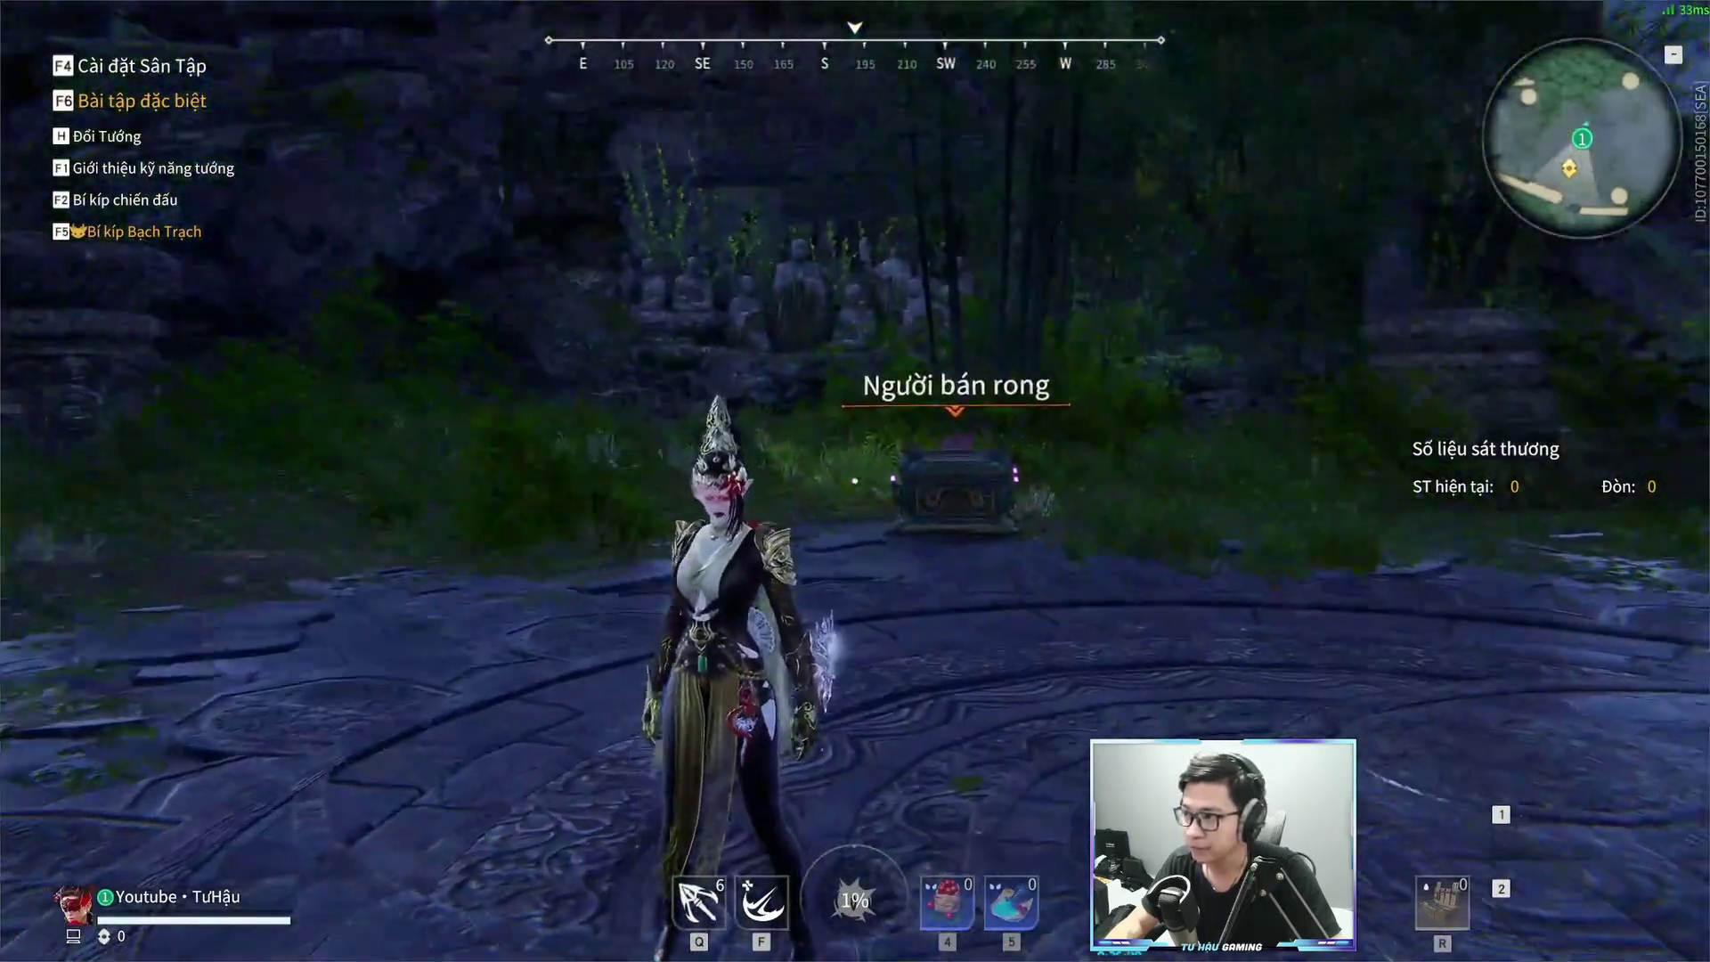
key(w)
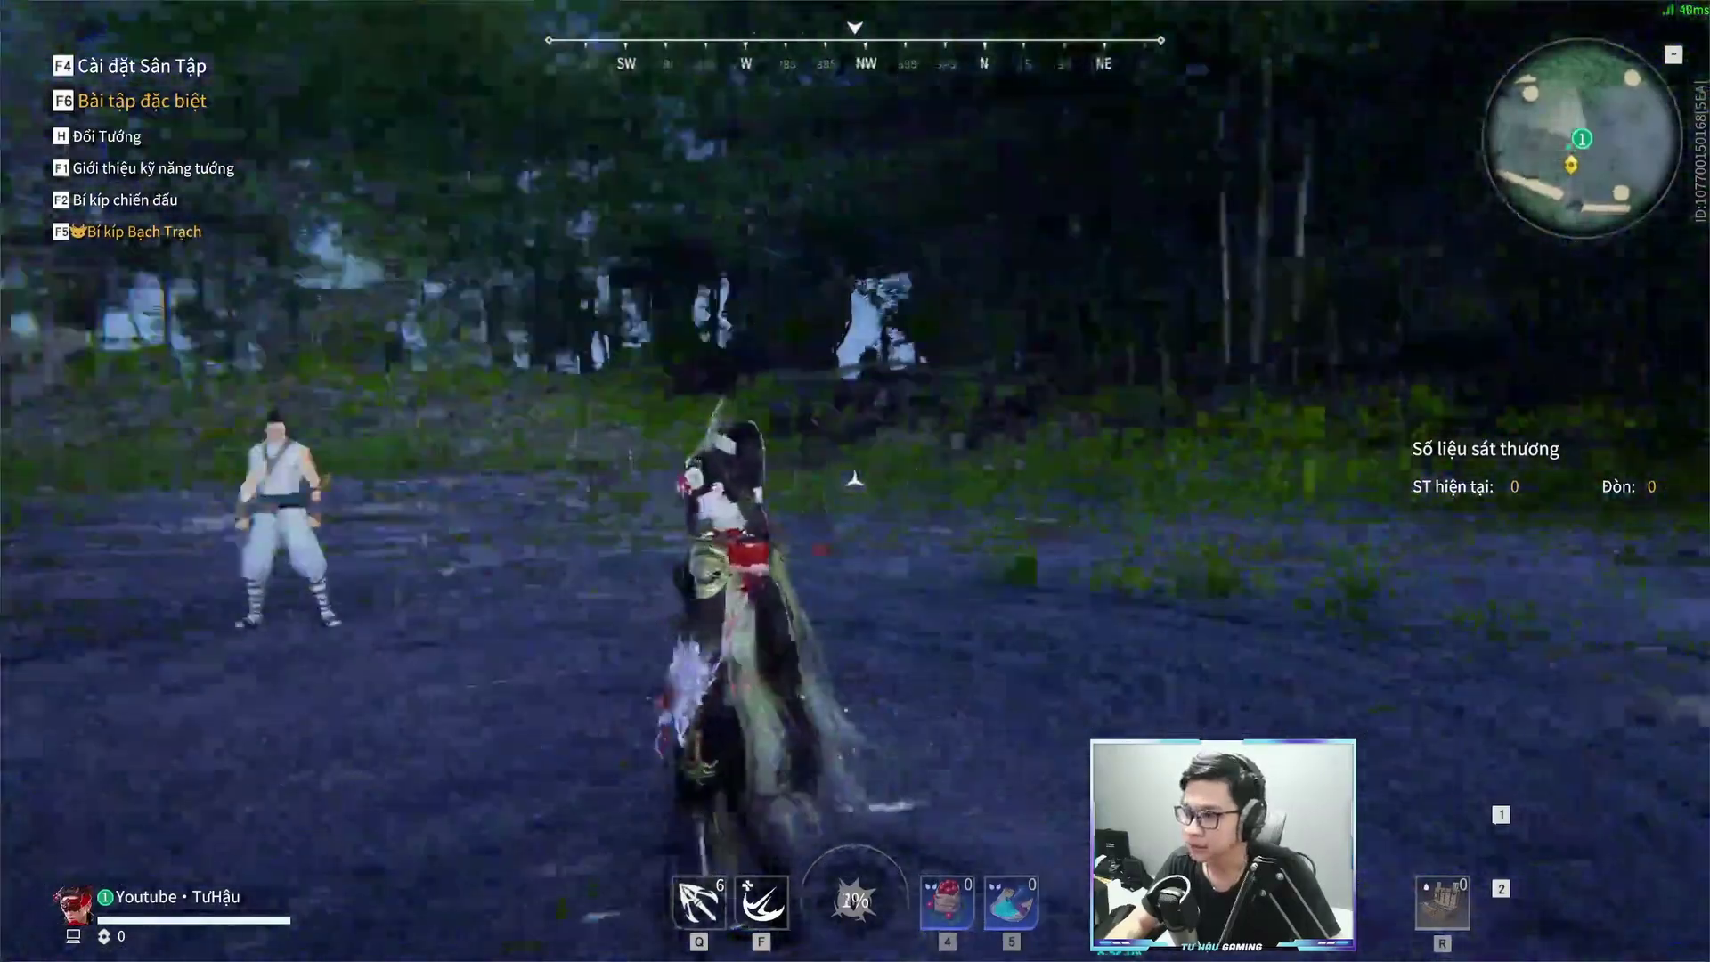
key(s)
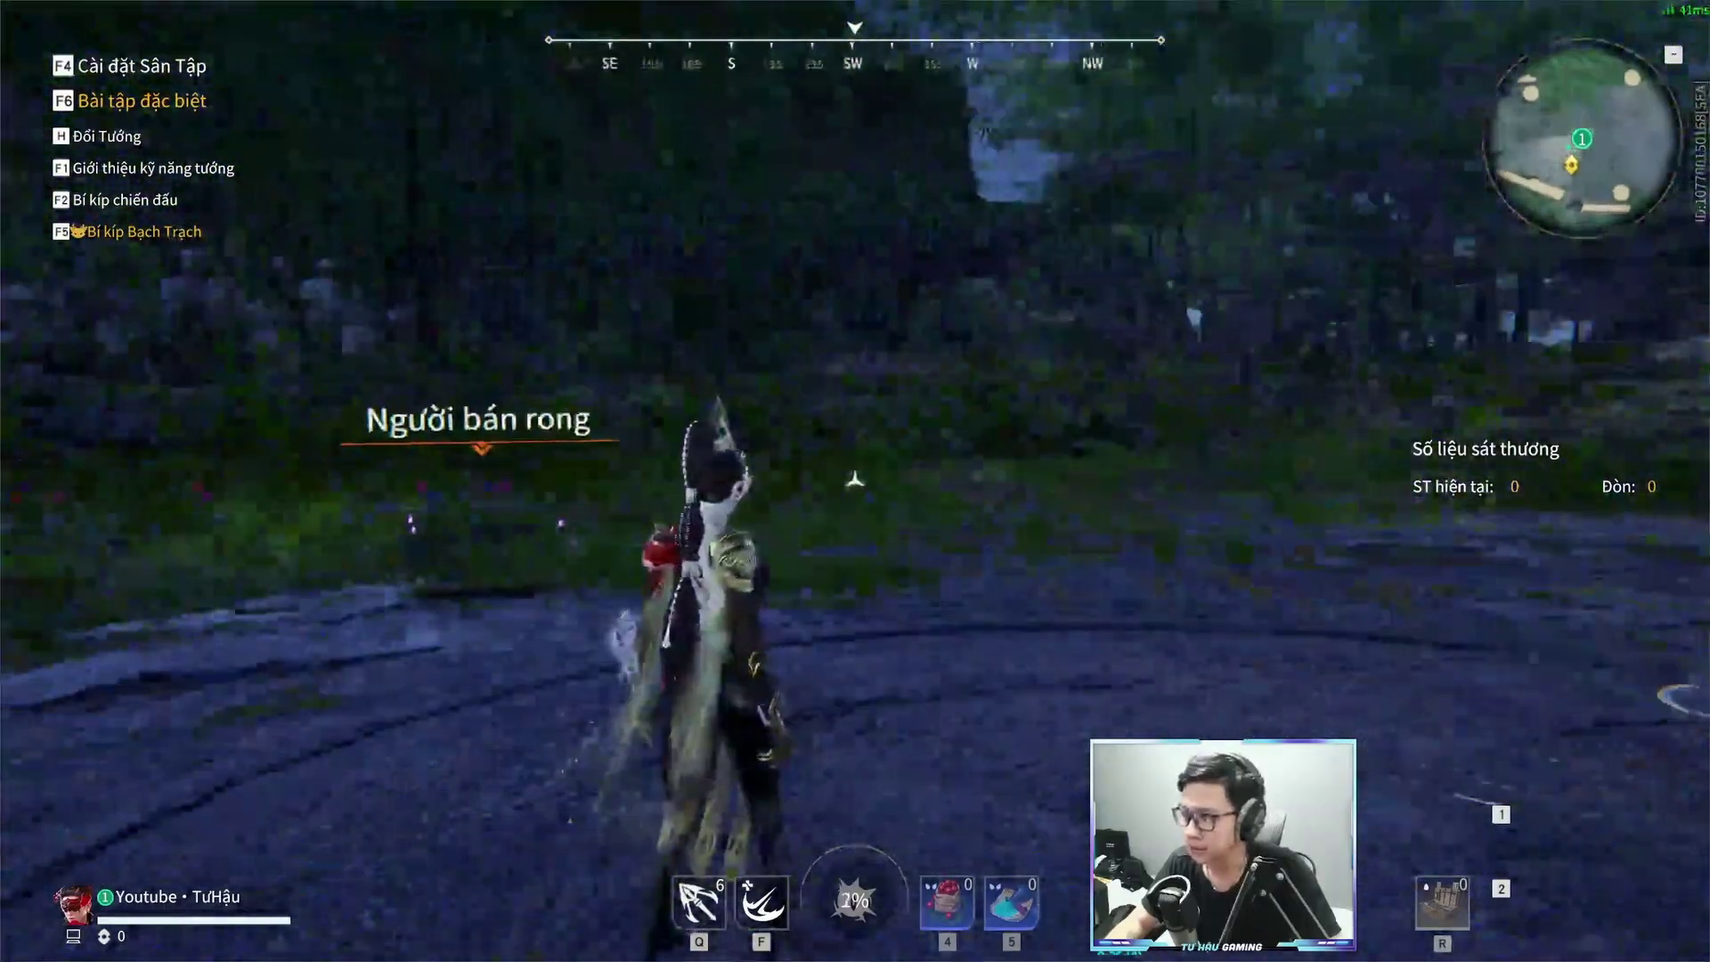
key(w)
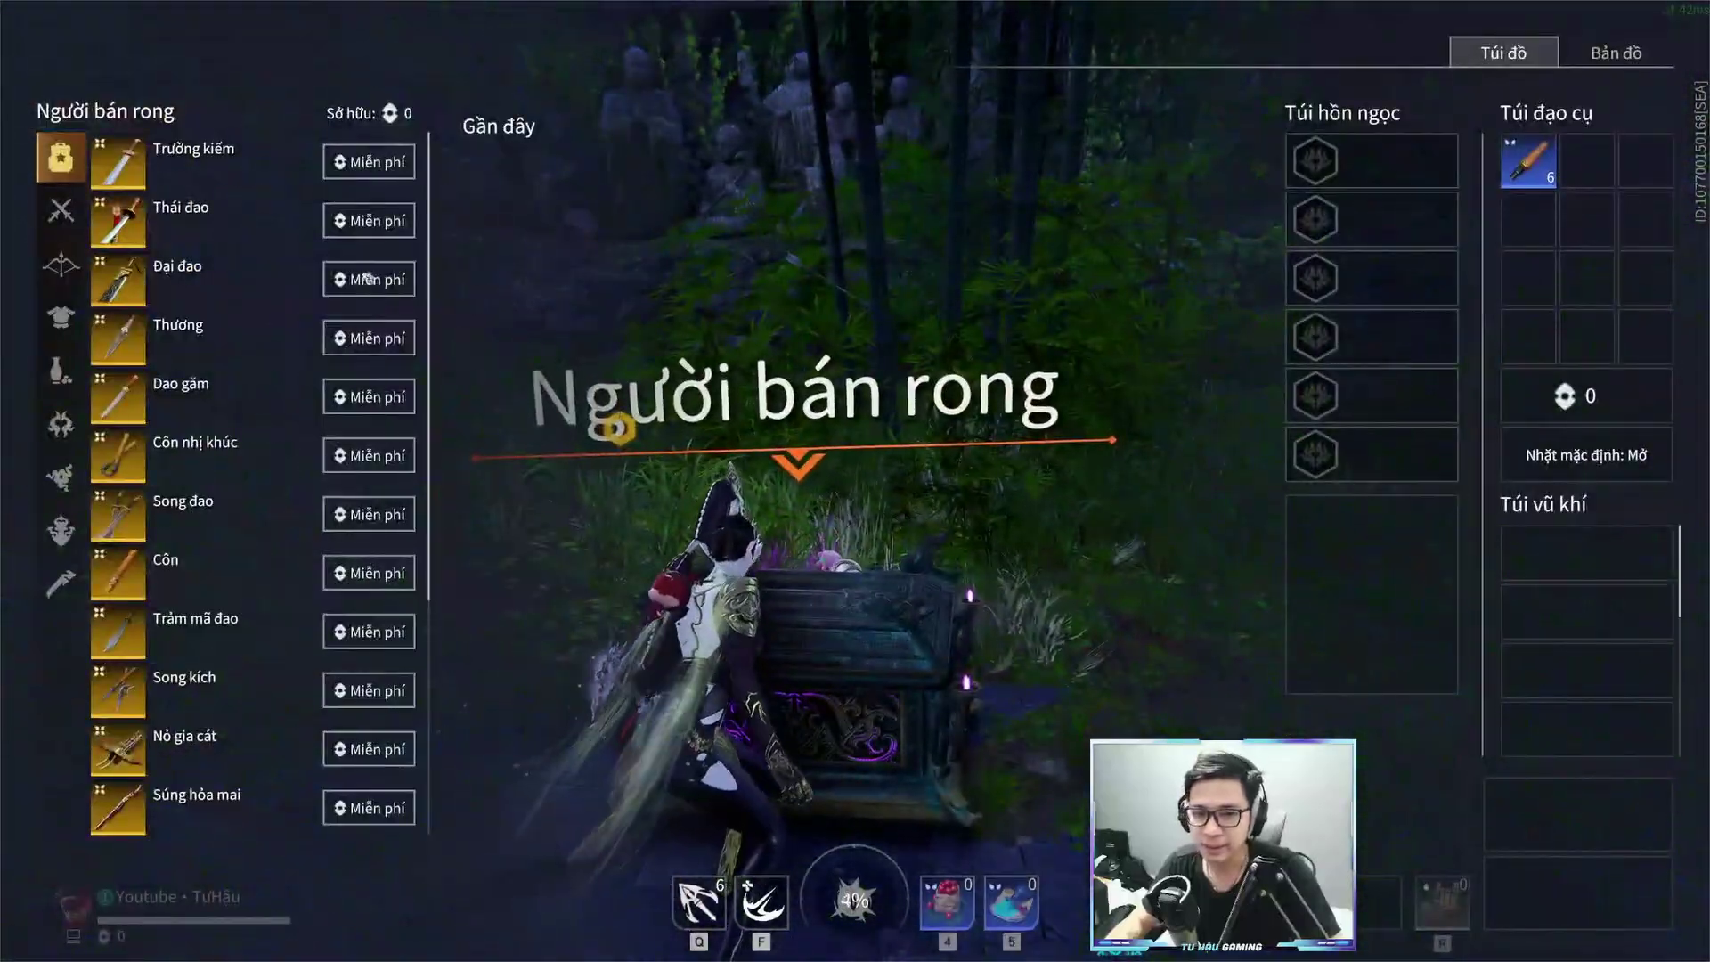
click(366, 278)
key(Escape)
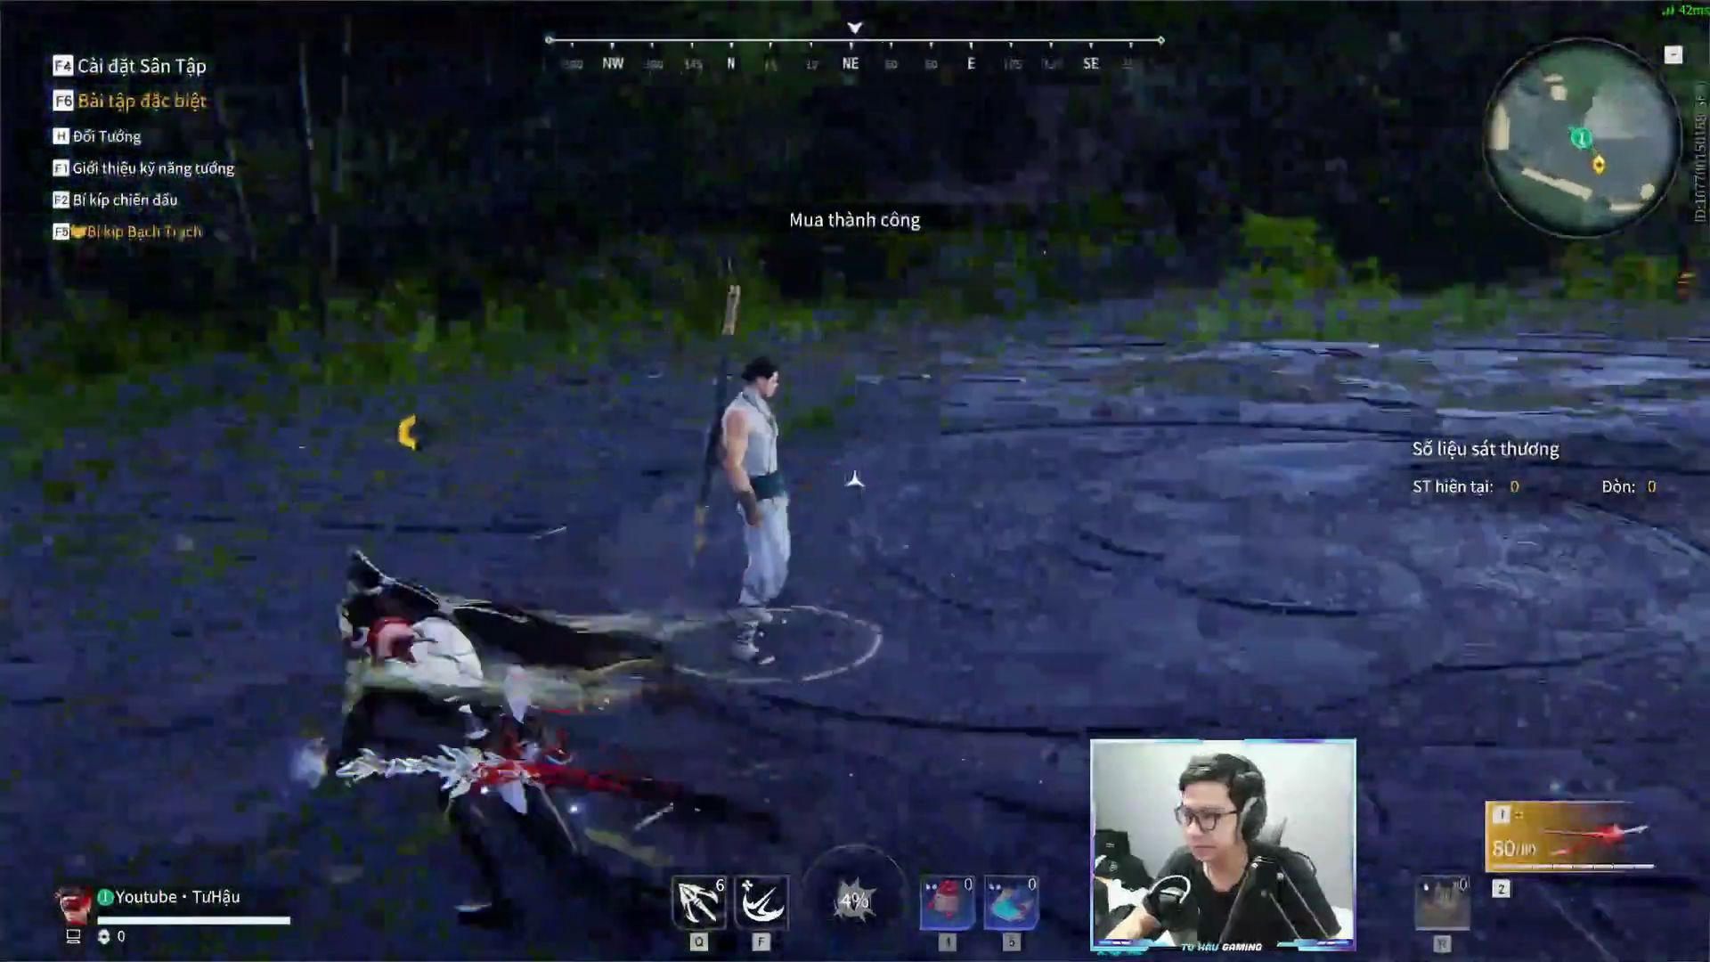
Attack the training opponent repeatedly with the equipped weapon to test the boosted connection in combat
click(854, 480)
click(854, 480)
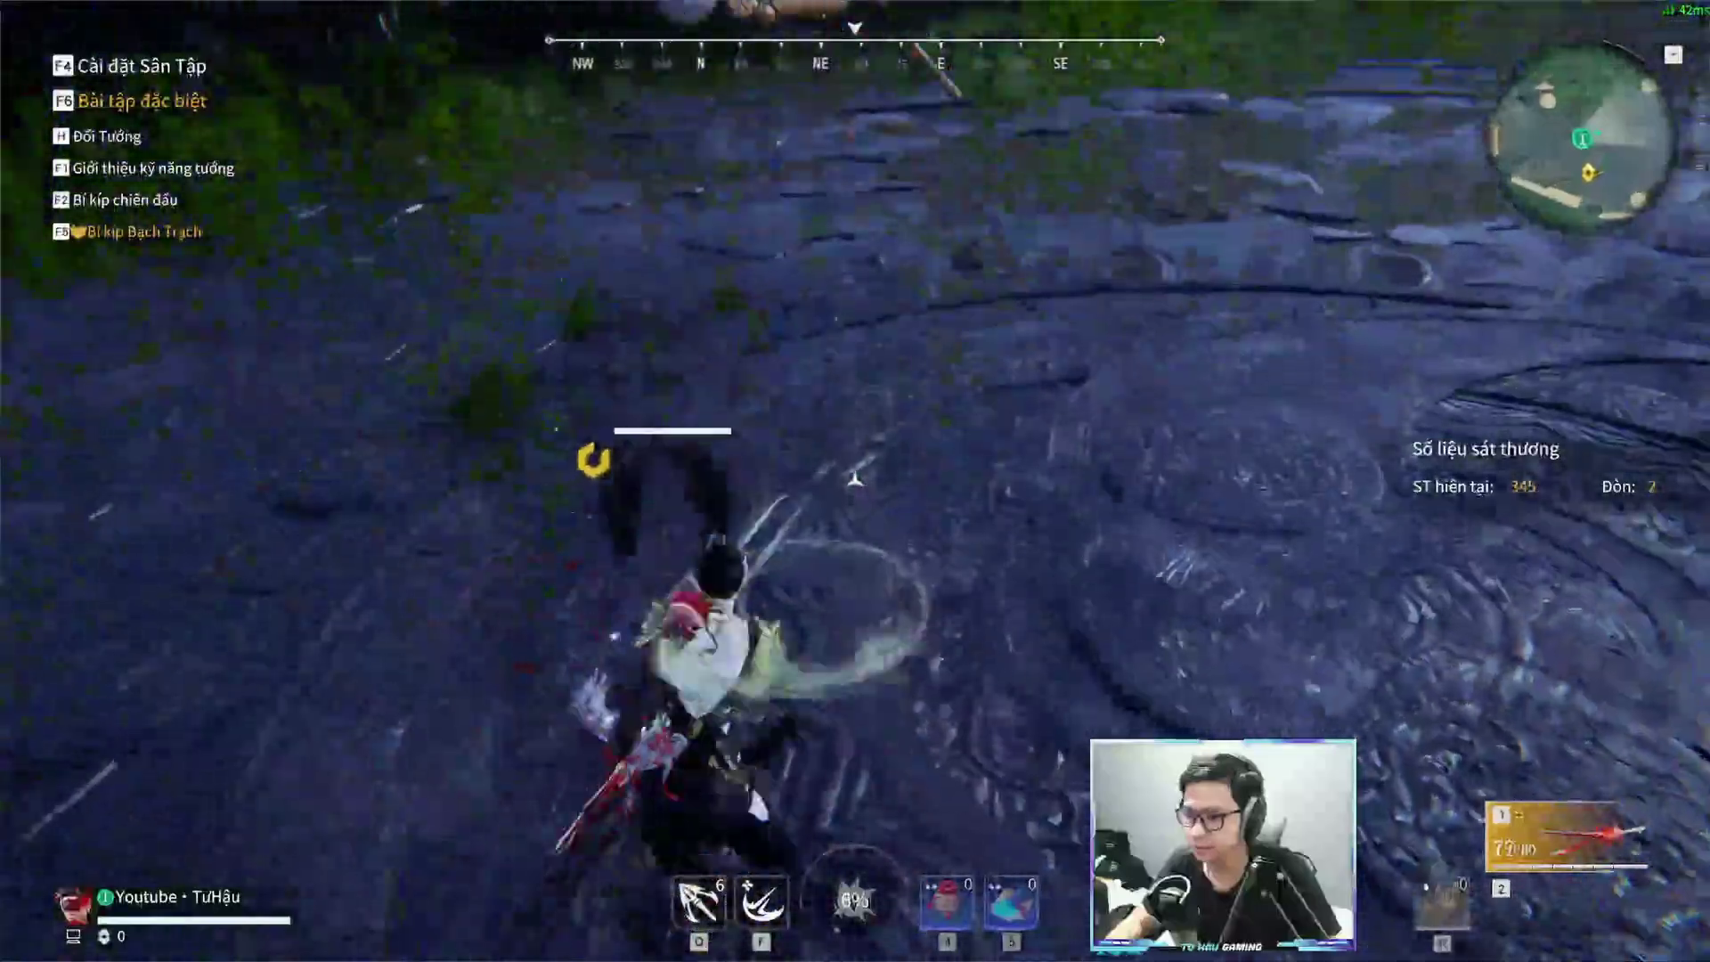
click(854, 480)
click(854, 480)
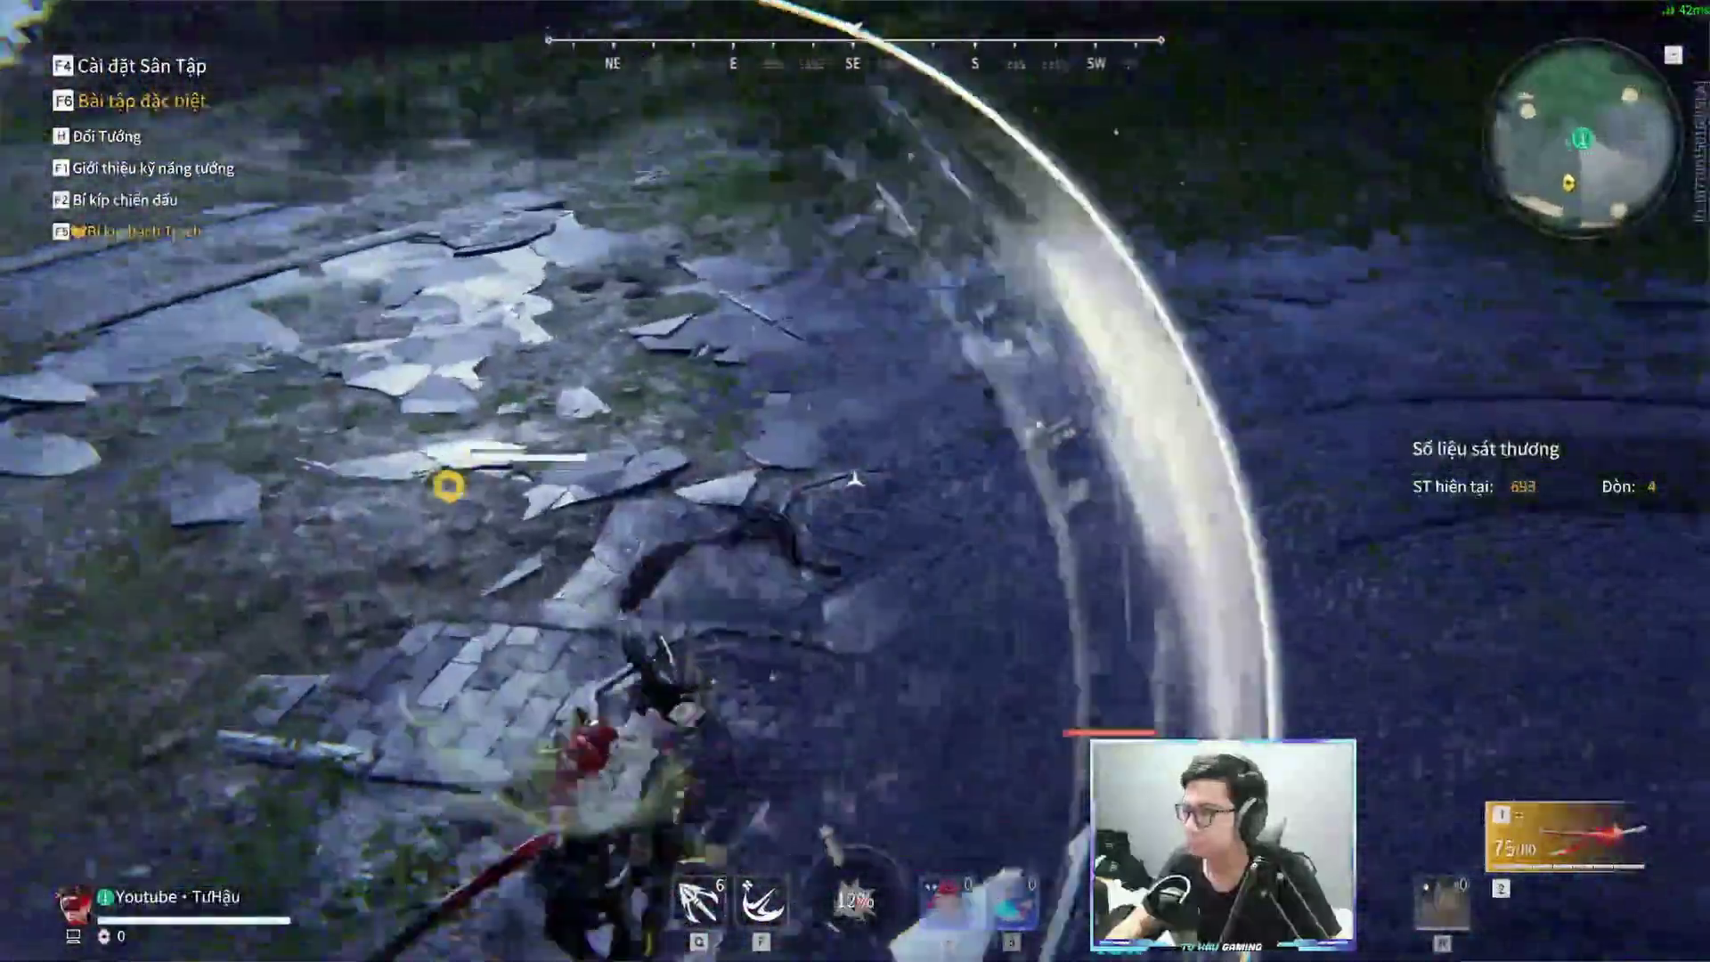
click(854, 480)
click(854, 480)
click(854, 480)
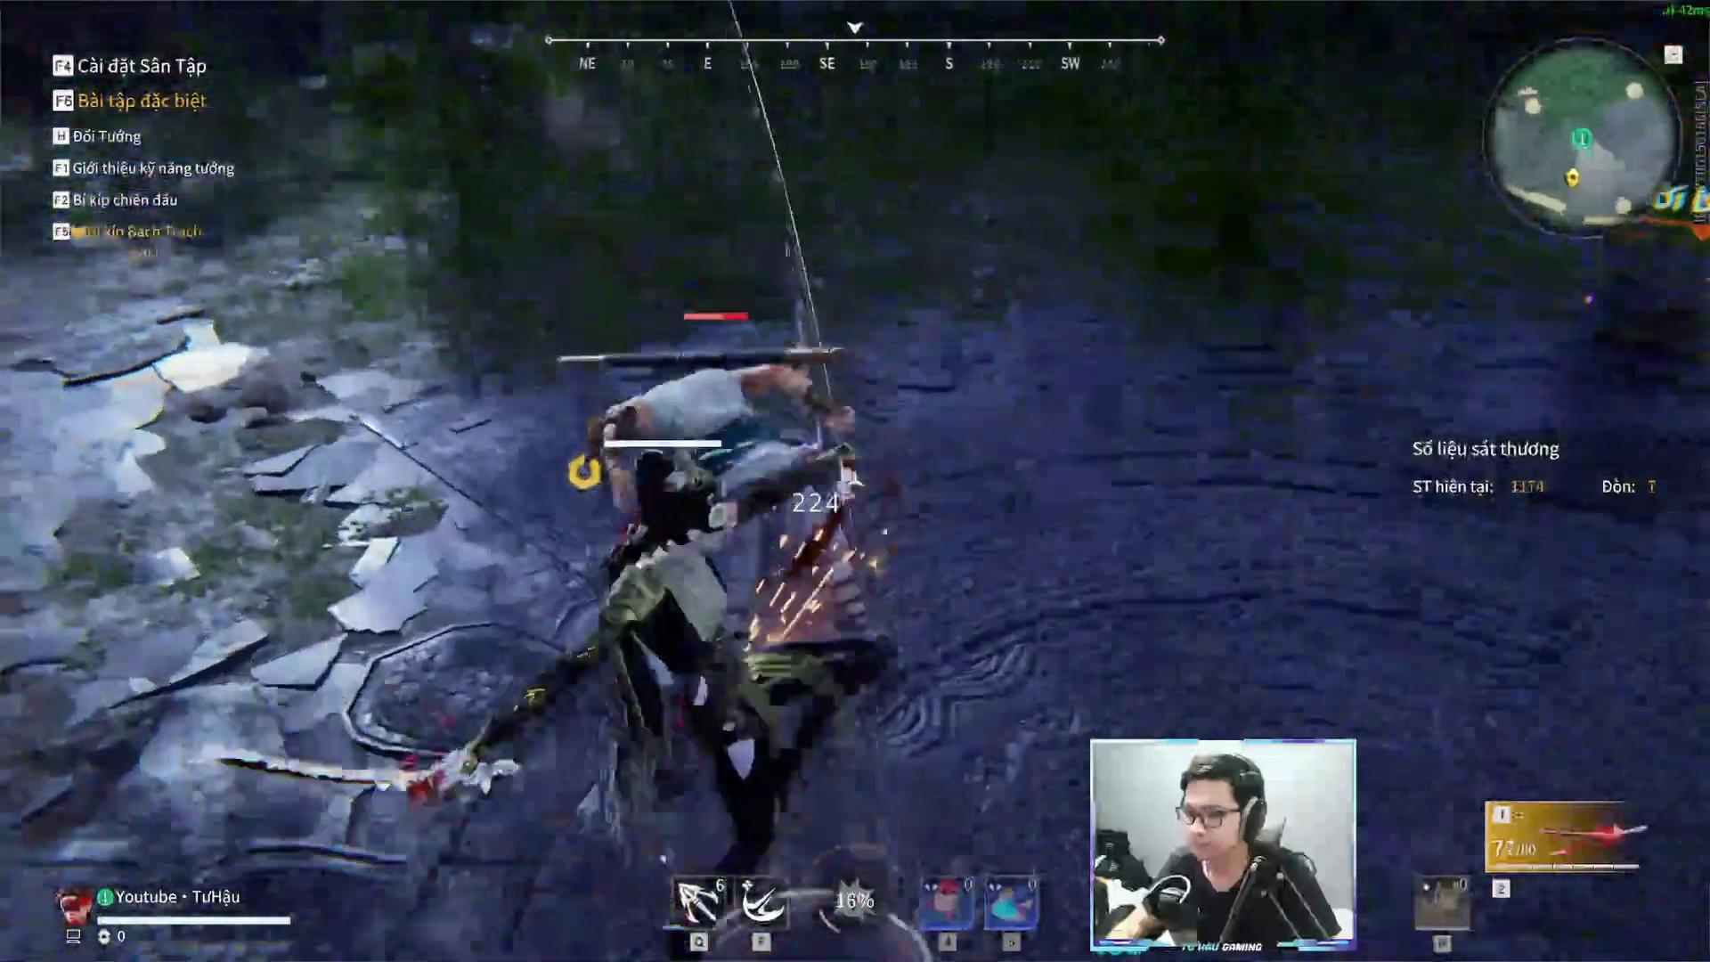
click(854, 480)
click(854, 480)
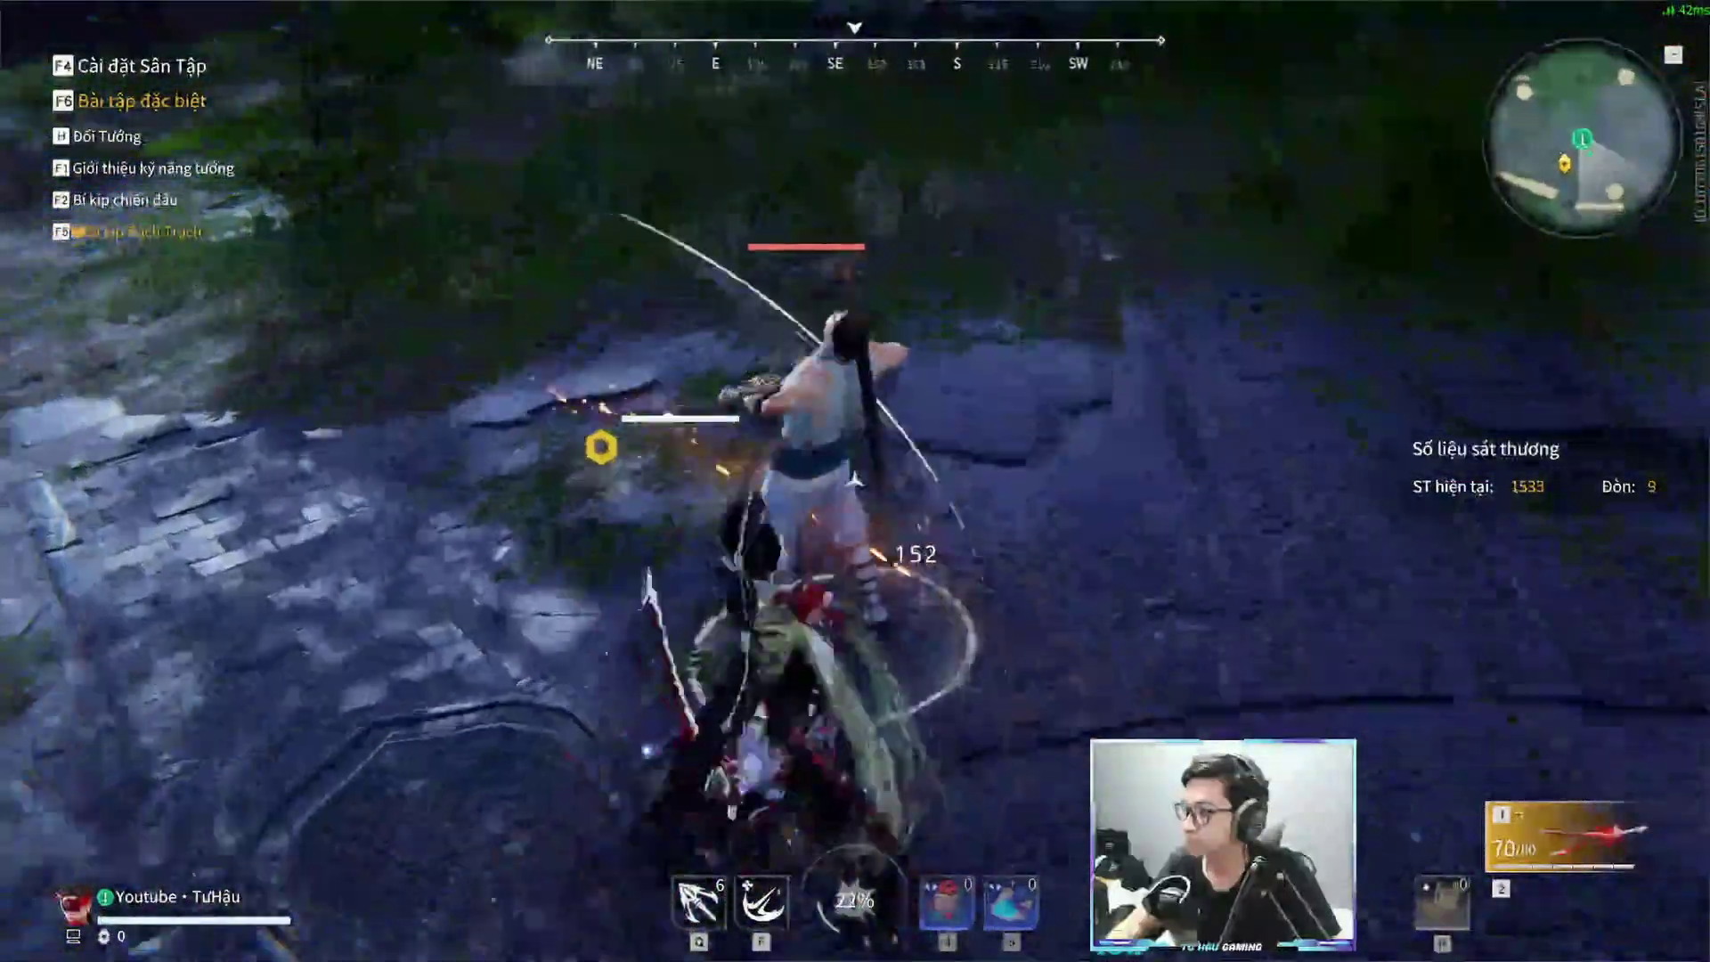
click(854, 480)
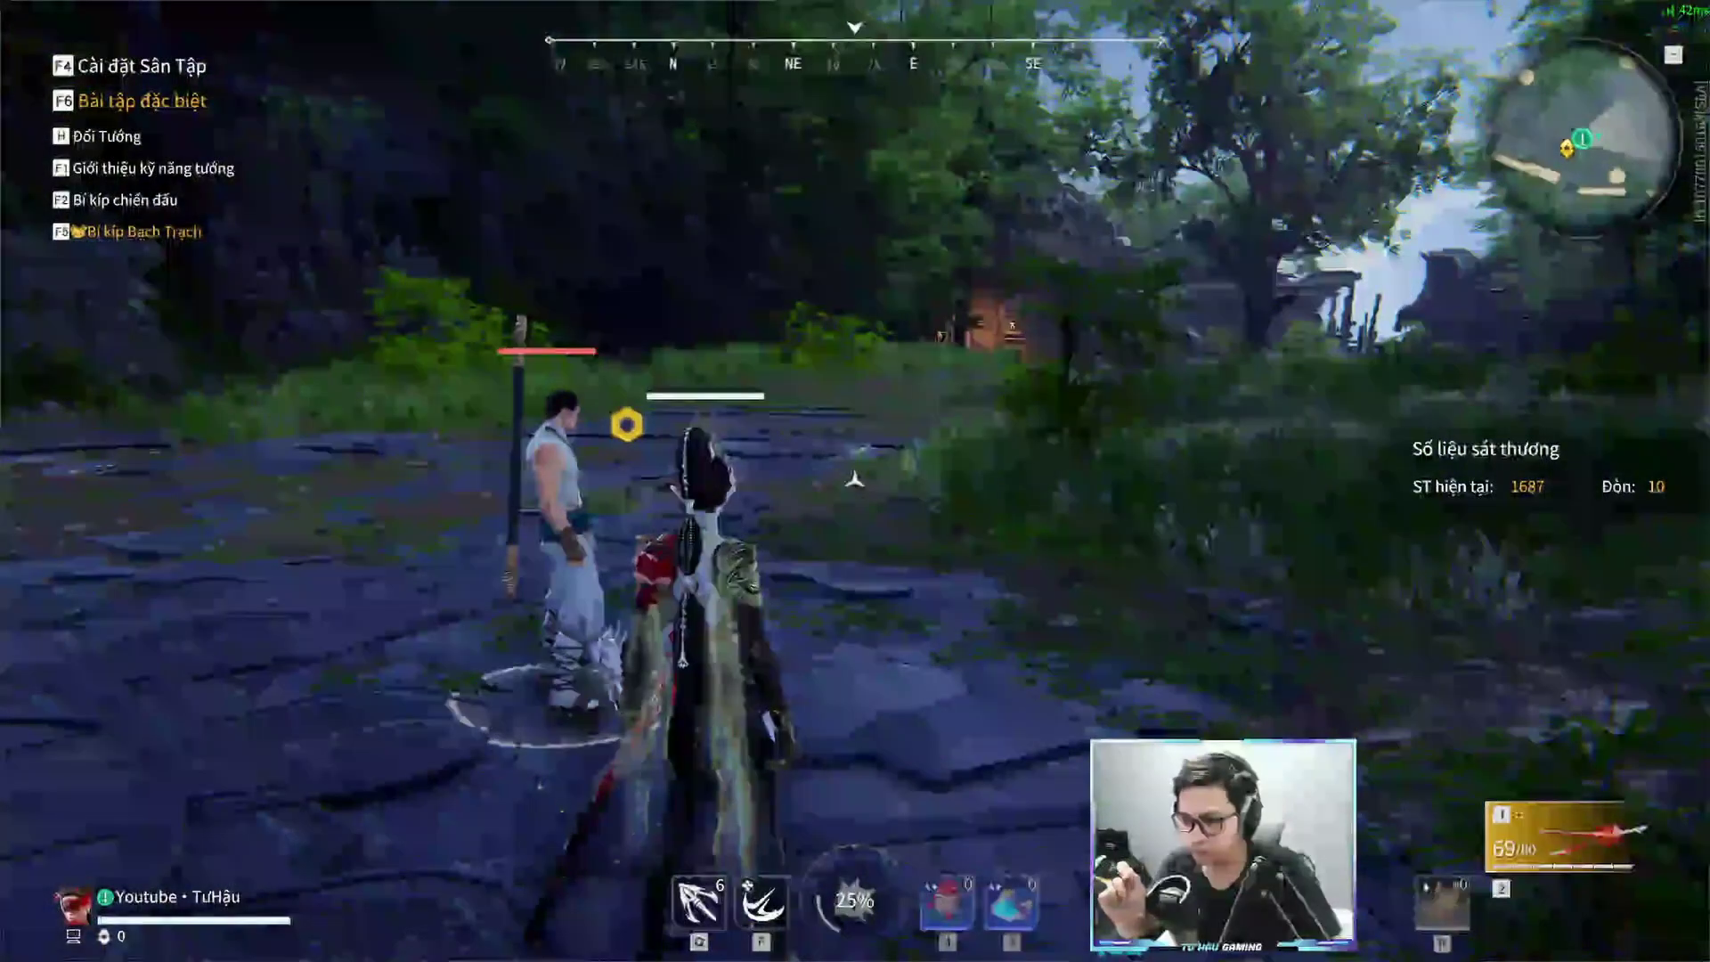
Switch from the game to another open window
key(alt+Tab)
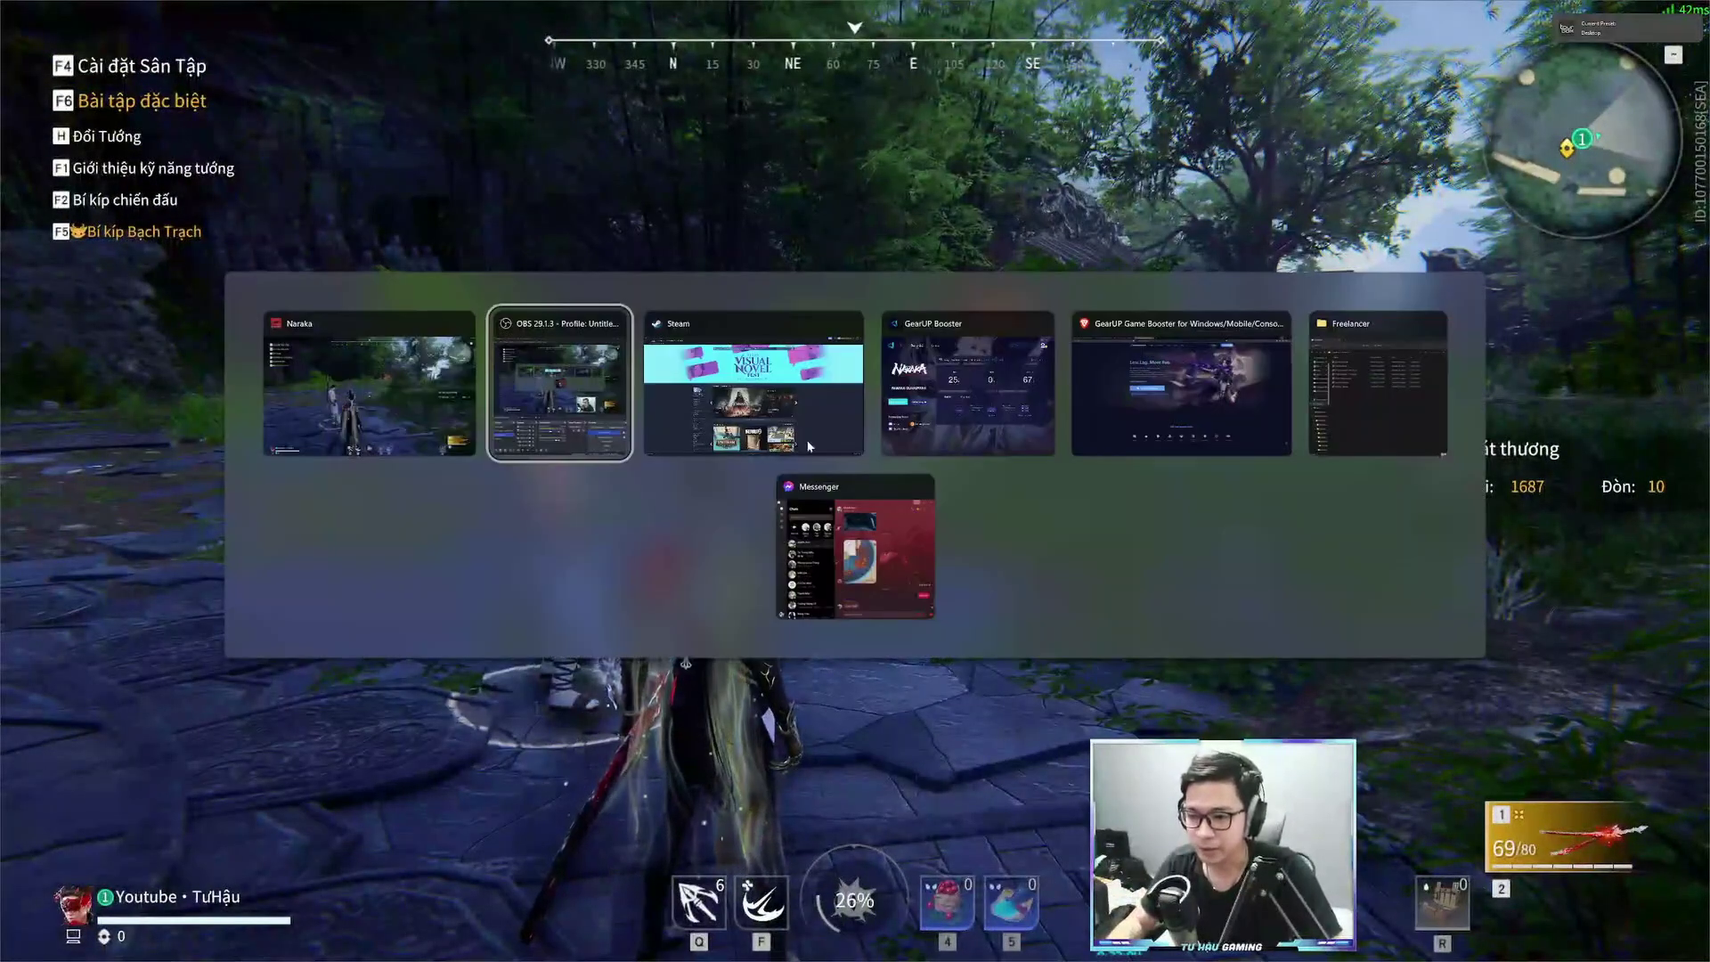